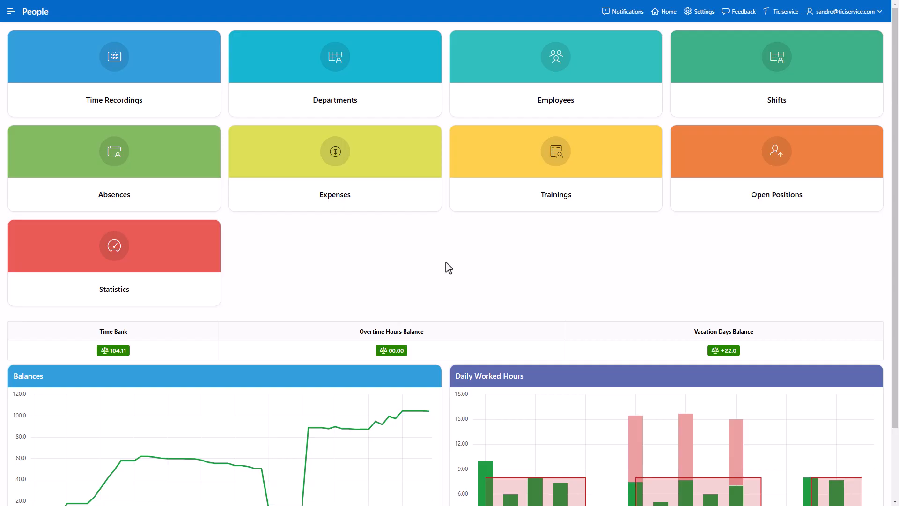
- Open Time Recordings and switch the calendar between month, day and list views
{"action": "left_click", "coordinate": [154, 99]}
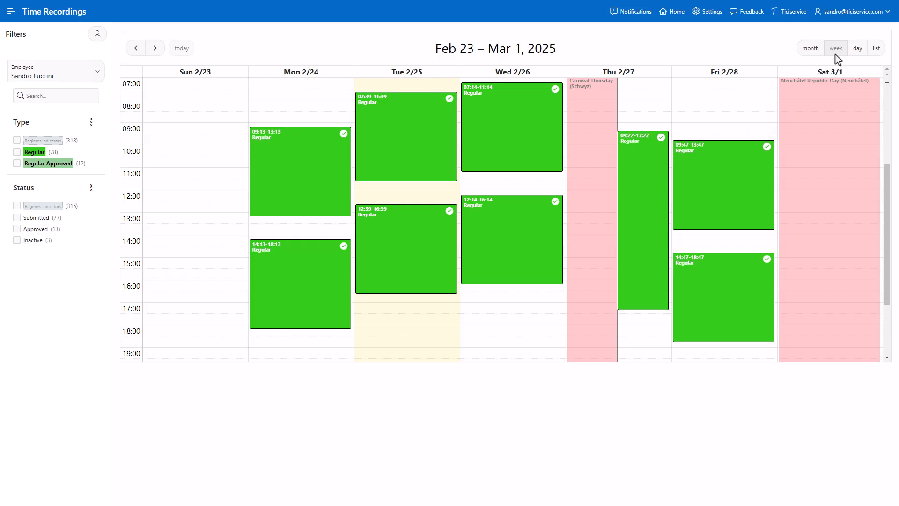
{"action": "left_click", "coordinate": [817, 54]}
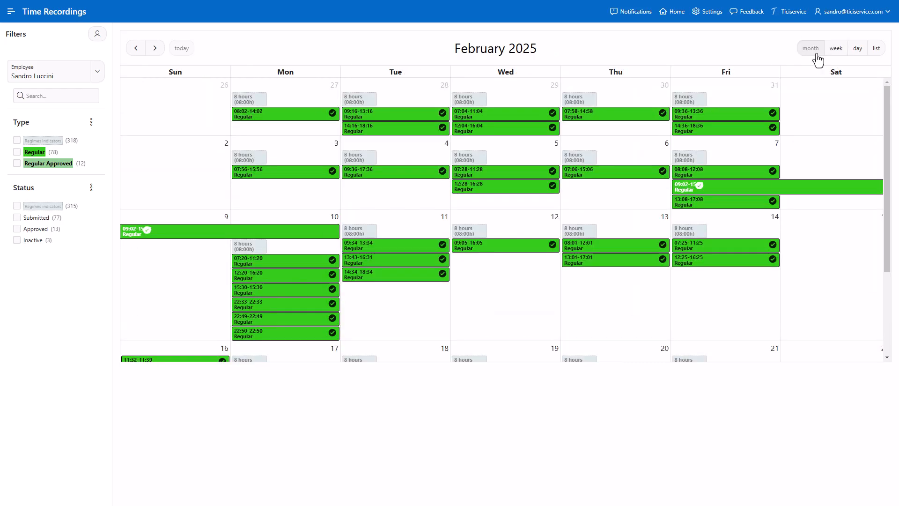
{"action": "left_click", "coordinate": [857, 49]}
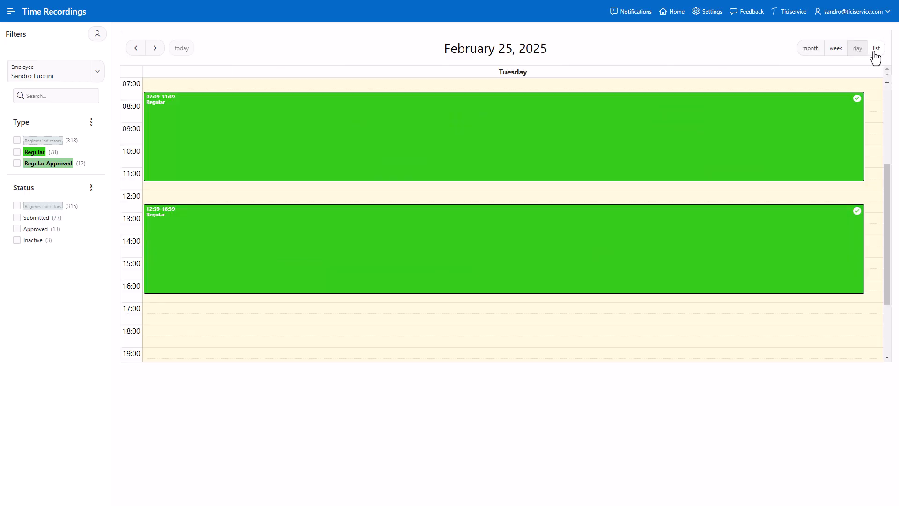
{"action": "left_click", "coordinate": [876, 53]}
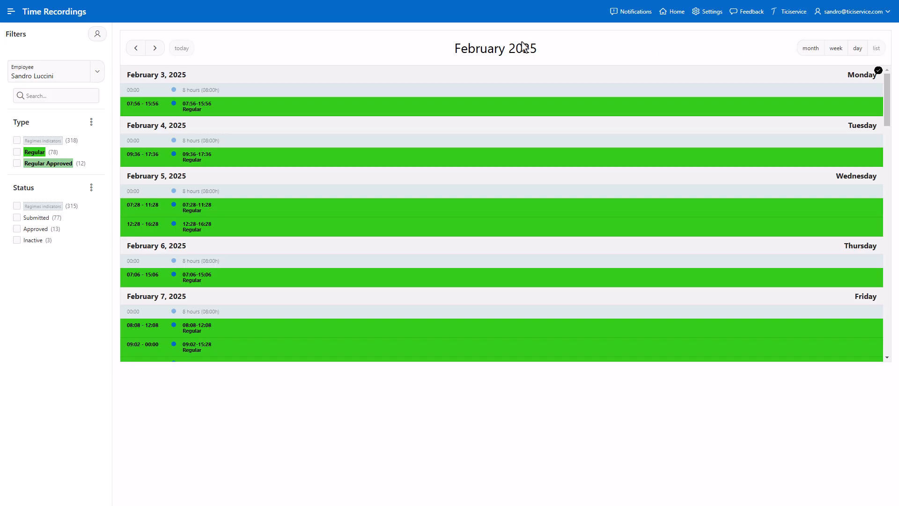
- Open the current employee's record, review salaries, holidays and balances, and return to Time Recordings
{"action": "left_click", "coordinate": [103, 37]}
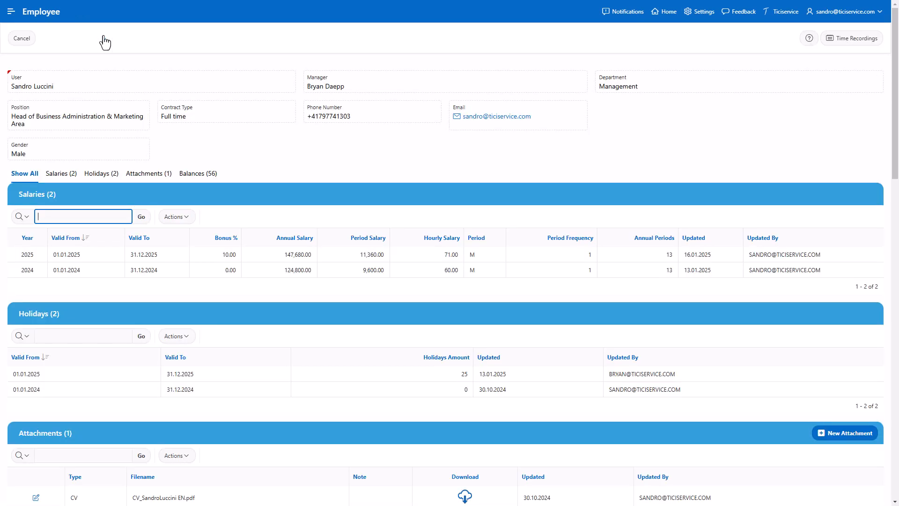
{"action": "scroll", "coordinate": [104, 42], "scroll_direction": "down", "scroll_amount": 7}
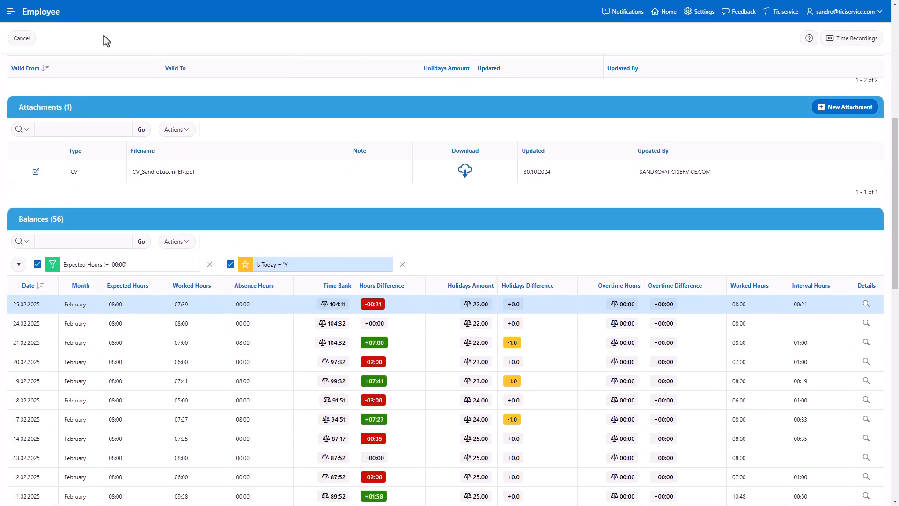
{"action": "scroll", "coordinate": [103, 42], "scroll_direction": "down", "scroll_amount": 1}
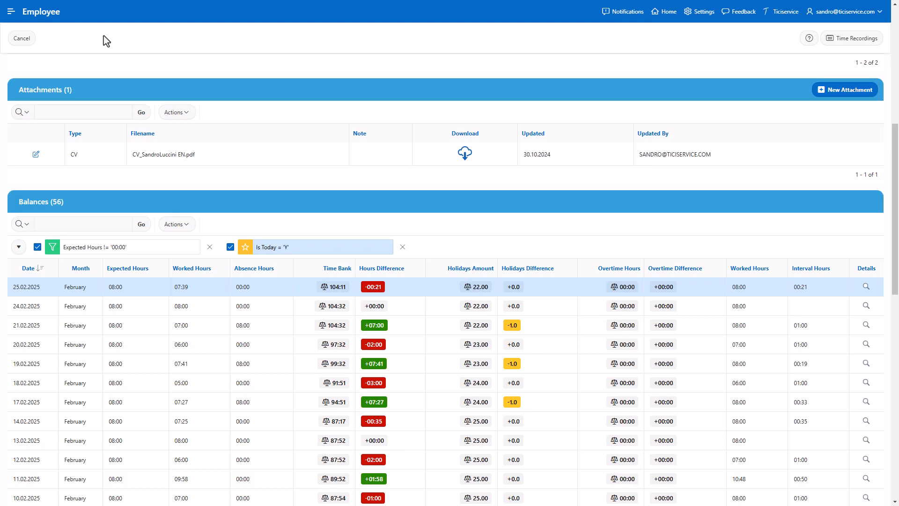
{"action": "scroll", "coordinate": [104, 36], "scroll_direction": "up", "scroll_amount": 6}
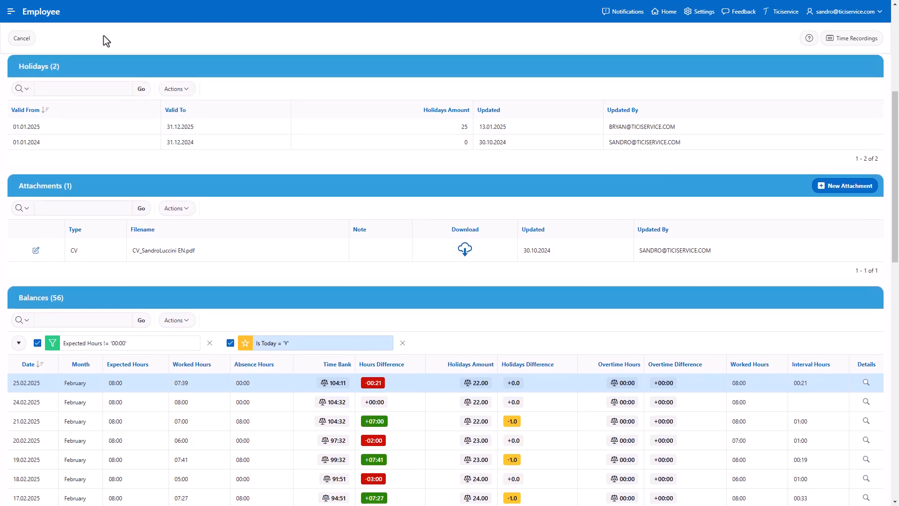
{"action": "scroll", "coordinate": [103, 36], "scroll_direction": "up", "scroll_amount": 2}
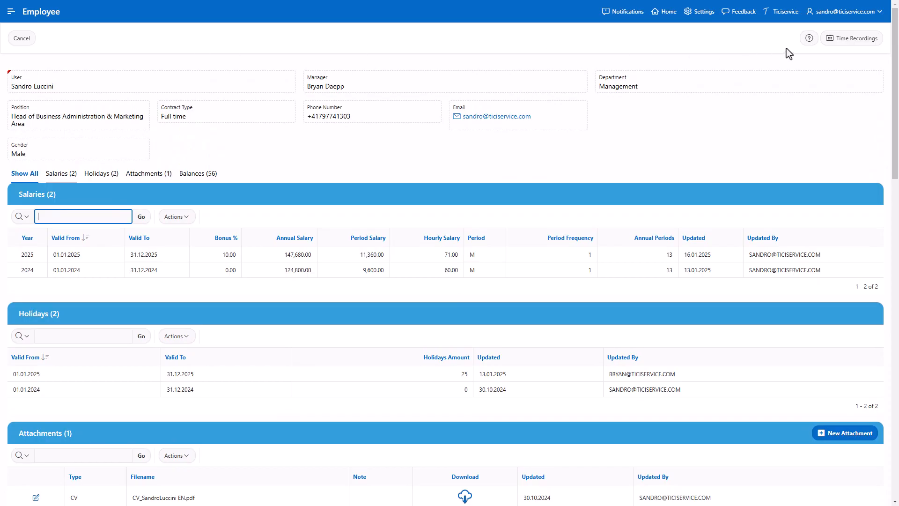
{"action": "left_click", "coordinate": [848, 40]}
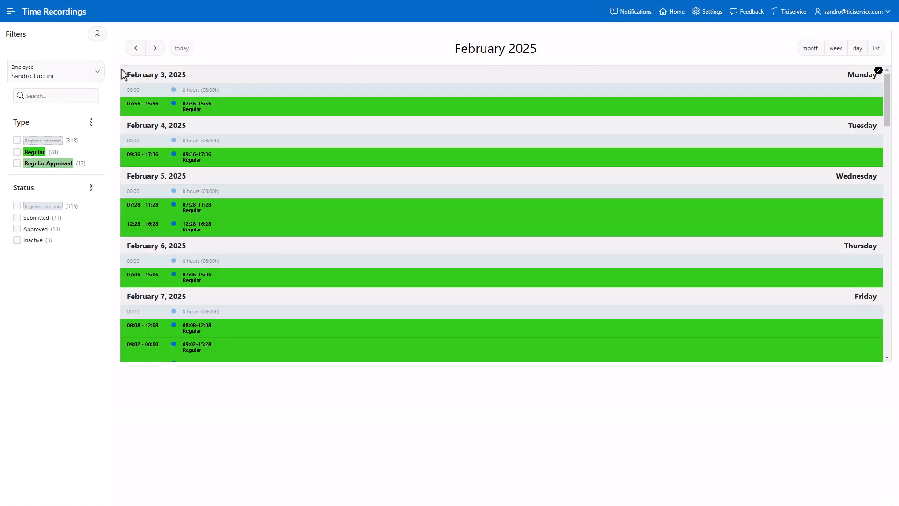
- Switch the employee filter to another employee and show the month calendar
{"action": "left_click", "coordinate": [96, 80]}
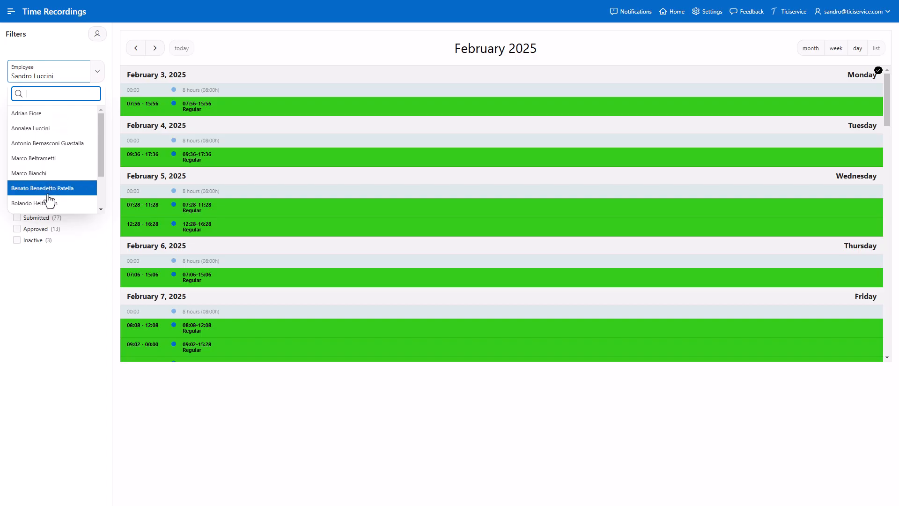
{"action": "left_click", "coordinate": [47, 159]}
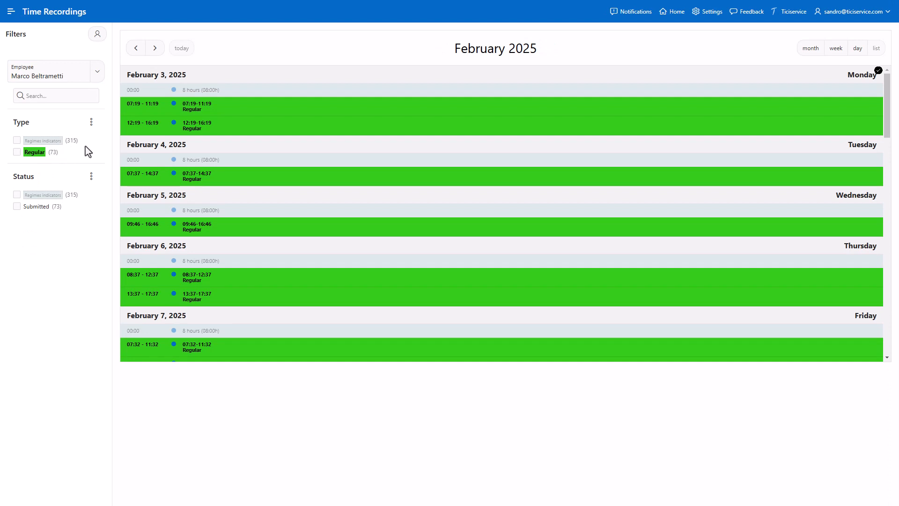
{"action": "left_click", "coordinate": [806, 55]}
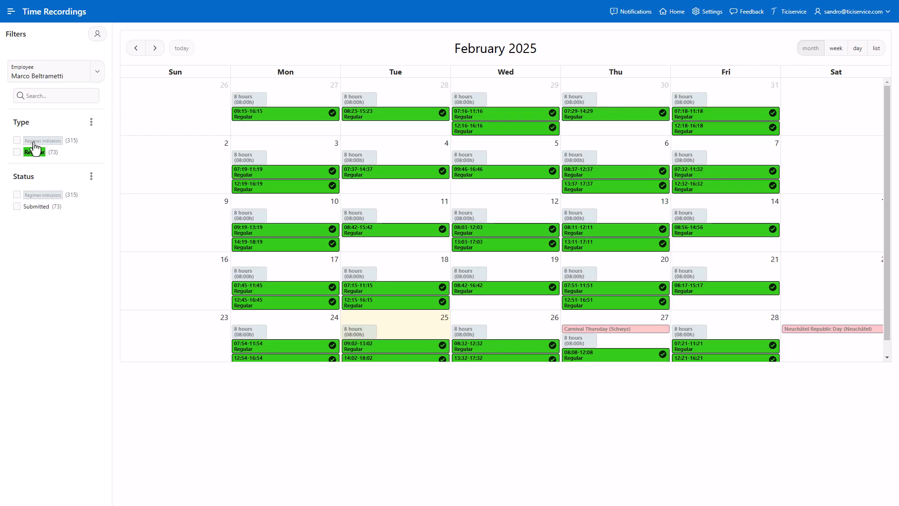
- Toggle the Regimes indicators and Regular type filters, and search the recordings for car
{"action": "left_click", "coordinate": [16, 140]}
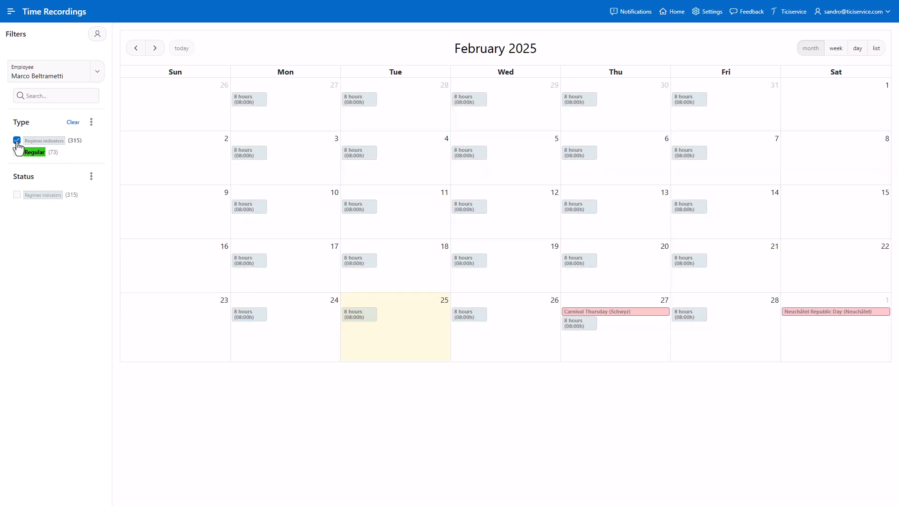
{"action": "left_click", "coordinate": [16, 141]}
{"action": "left_click", "coordinate": [17, 152]}
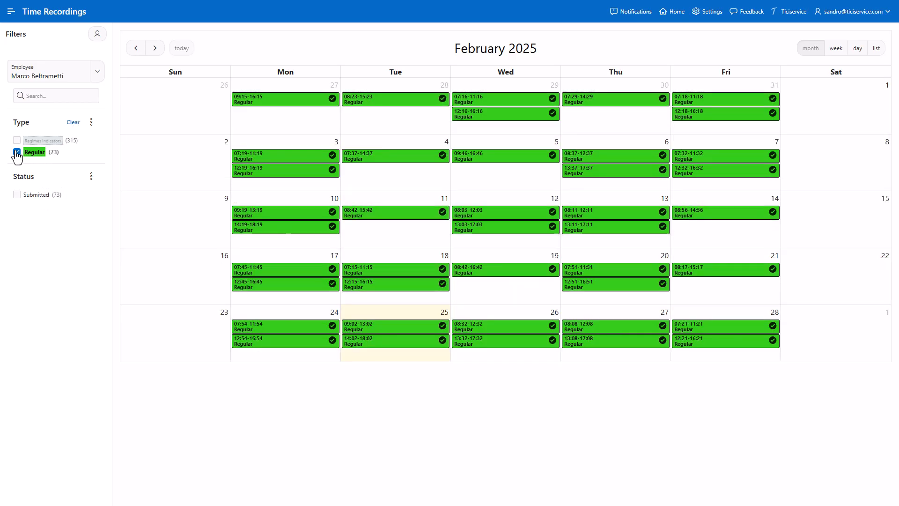
{"action": "left_click", "coordinate": [17, 151]}
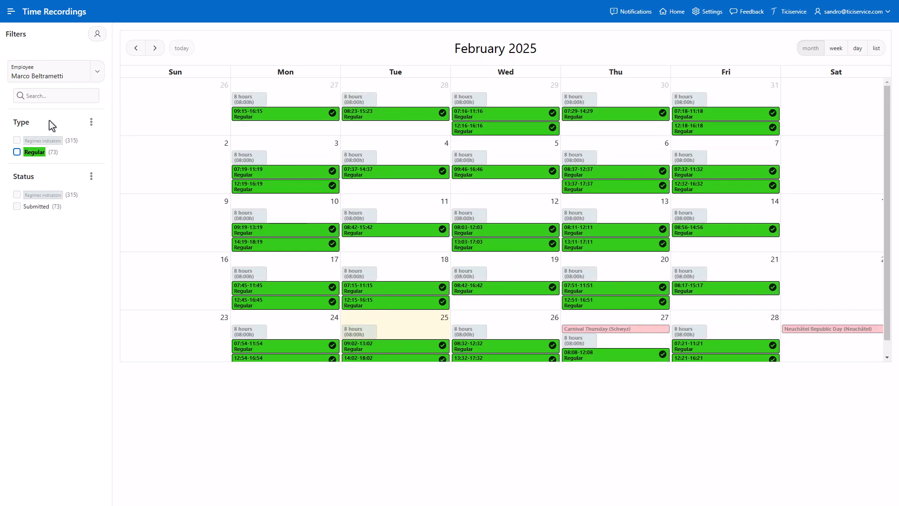
{"action": "left_click", "coordinate": [64, 97]}
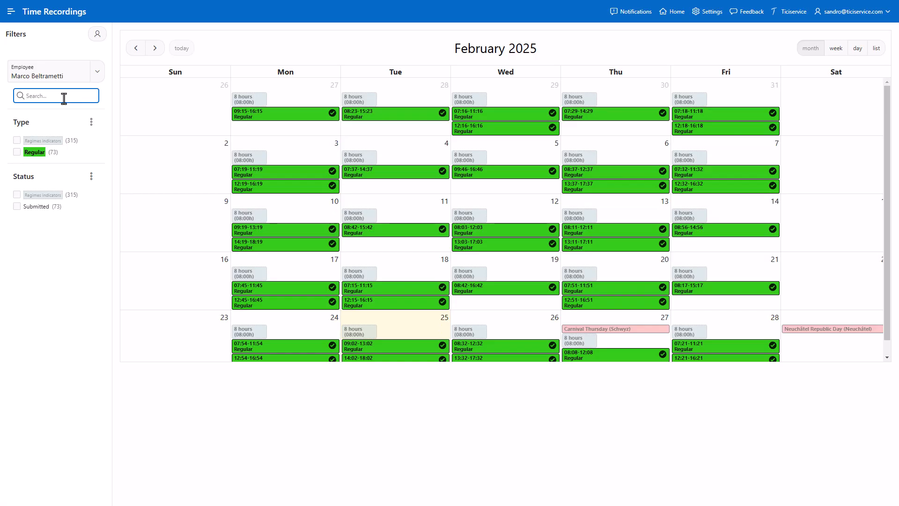
{"action": "type", "text": "car"}
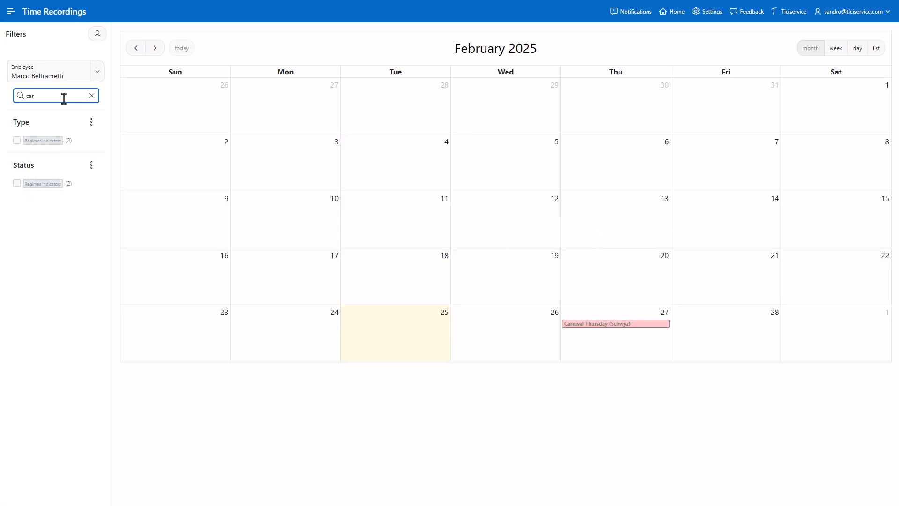
- Go to Departments and save the Administration department's form
{"action": "left_click", "coordinate": [669, 13]}
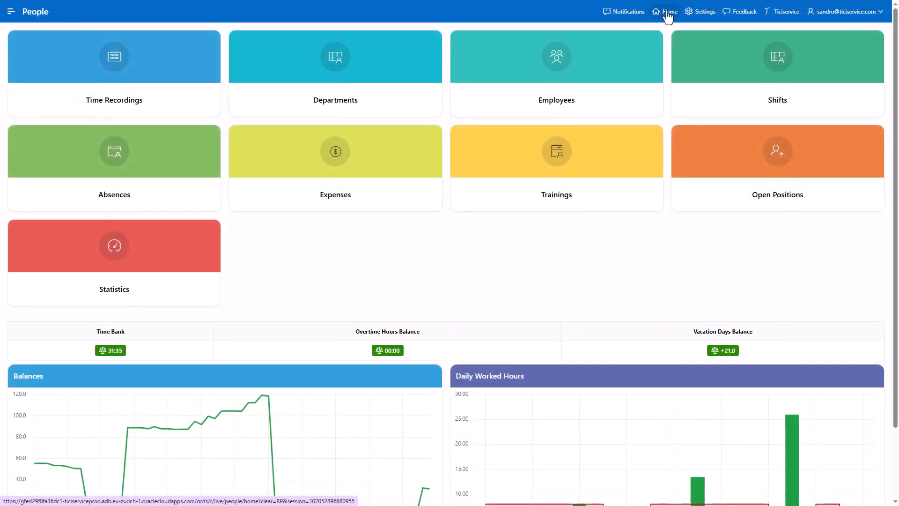
{"action": "left_click", "coordinate": [404, 111]}
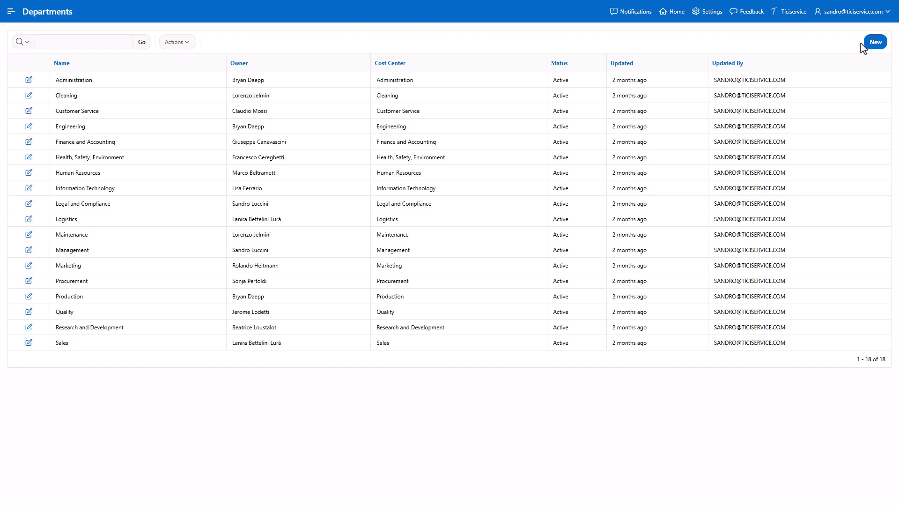
{"action": "left_click", "coordinate": [874, 46]}
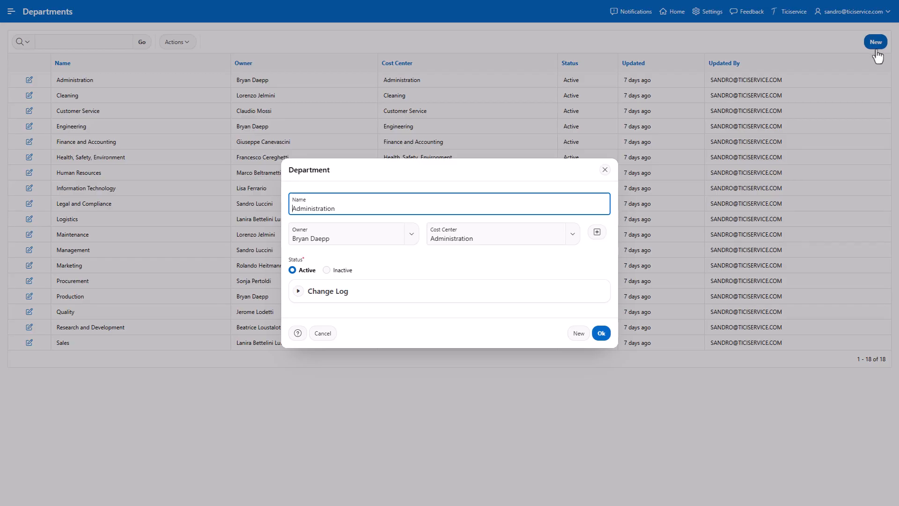
{"action": "left_click", "coordinate": [601, 333]}
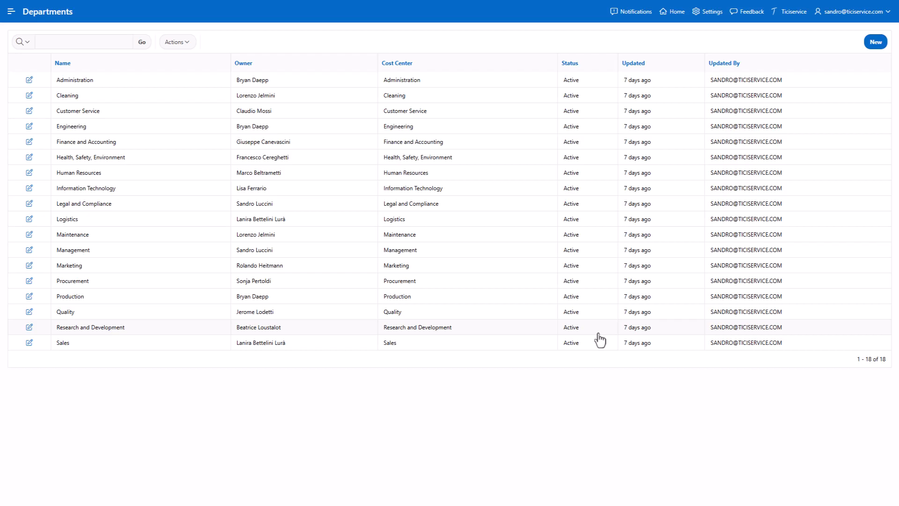
- Open the first active employee's record and review its balances and change log
{"action": "left_click", "coordinate": [668, 13]}
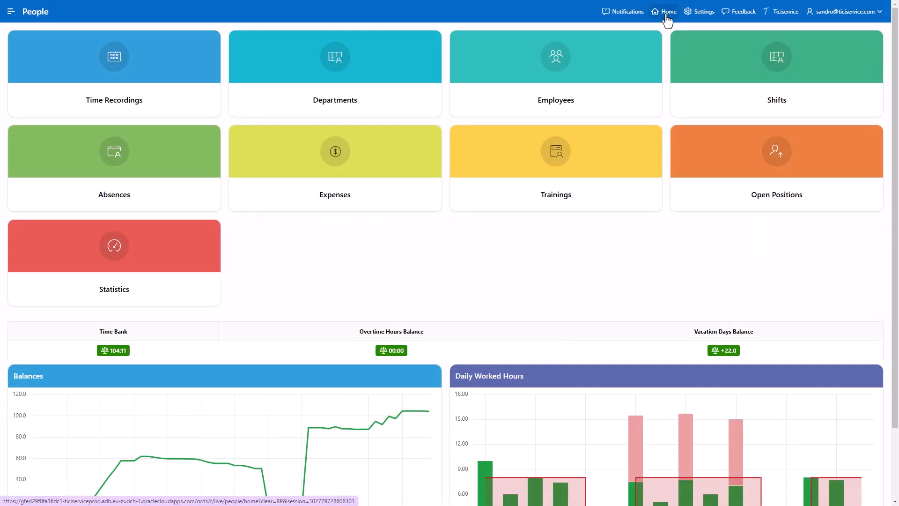
{"action": "left_click", "coordinate": [611, 103]}
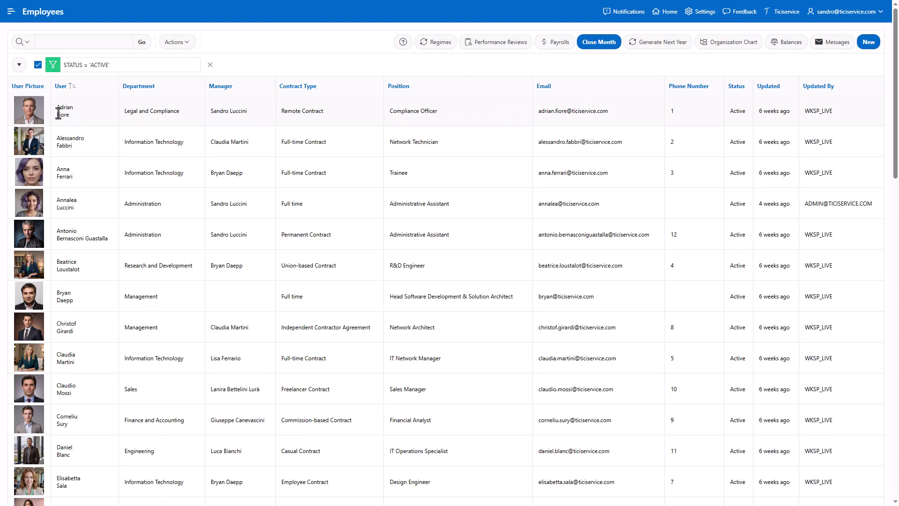
{"action": "left_click", "coordinate": [29, 118]}
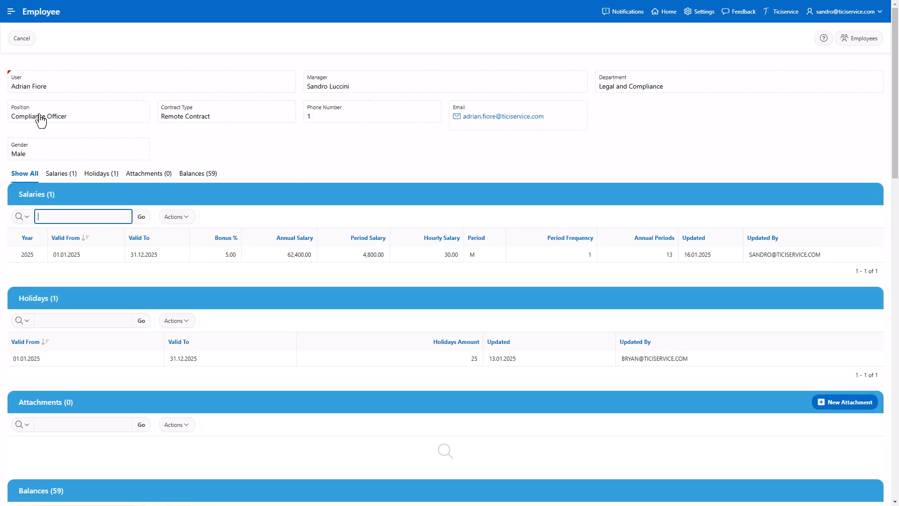
{"action": "scroll", "coordinate": [41, 120], "scroll_direction": "down", "scroll_amount": 10}
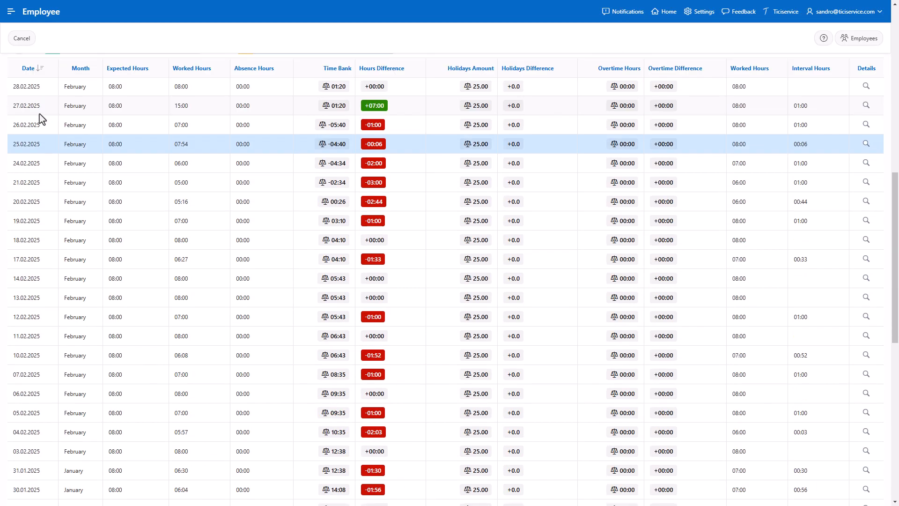
{"action": "scroll", "coordinate": [39, 113], "scroll_direction": "down", "scroll_amount": 10}
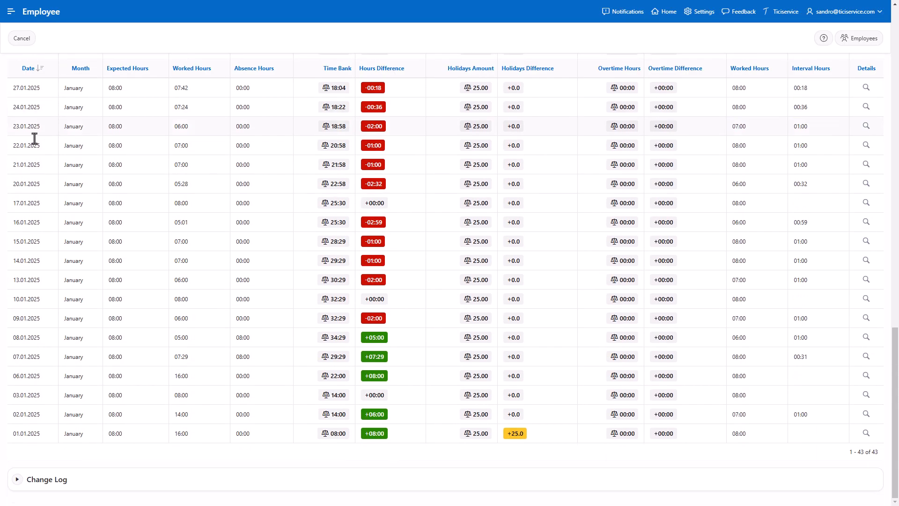
{"action": "left_click", "coordinate": [26, 479]}
{"action": "scroll", "coordinate": [52, 450], "scroll_direction": "down", "scroll_amount": 5}
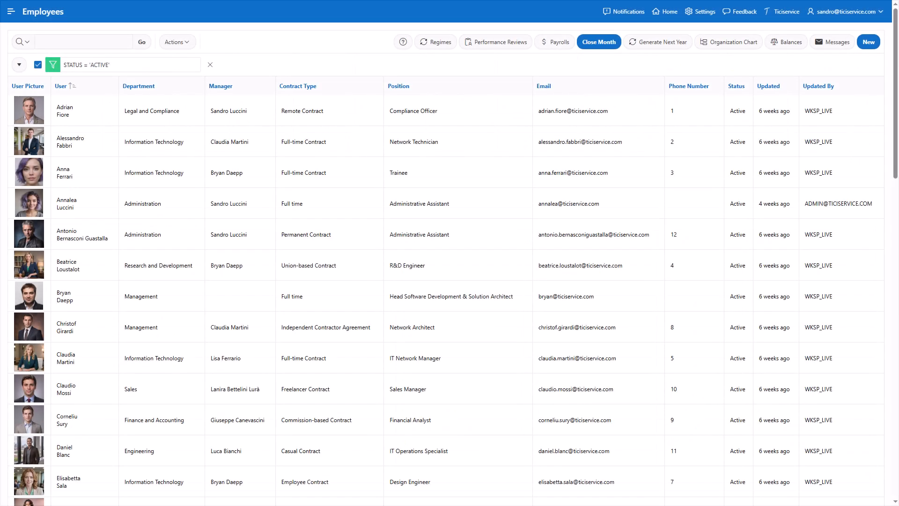
- Start a new regime named Laborers in Regimes and enable Paid Hourly
{"action": "left_click", "coordinate": [440, 42]}
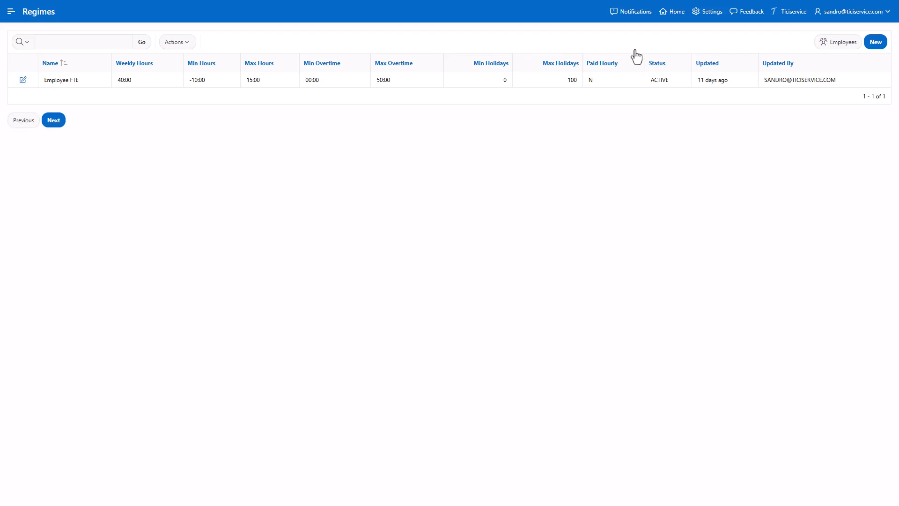
{"action": "left_click", "coordinate": [876, 50]}
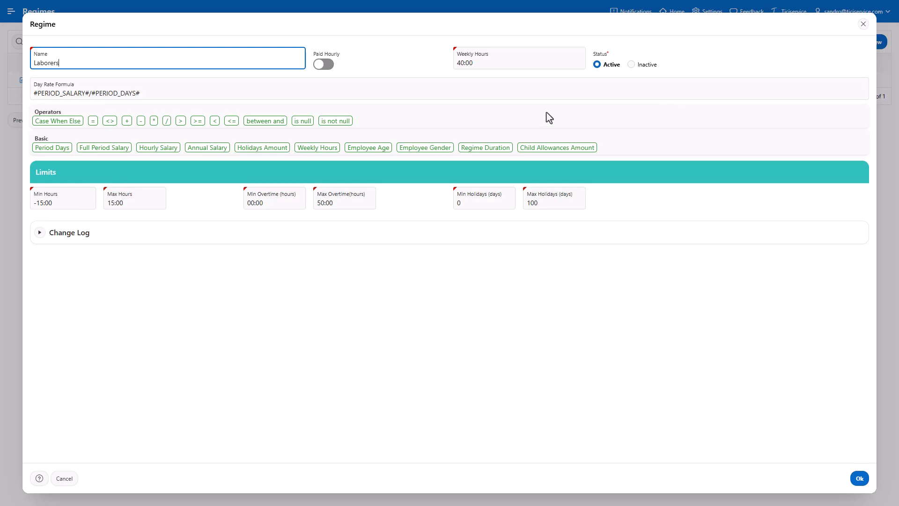
{"action": "left_click", "coordinate": [323, 66]}
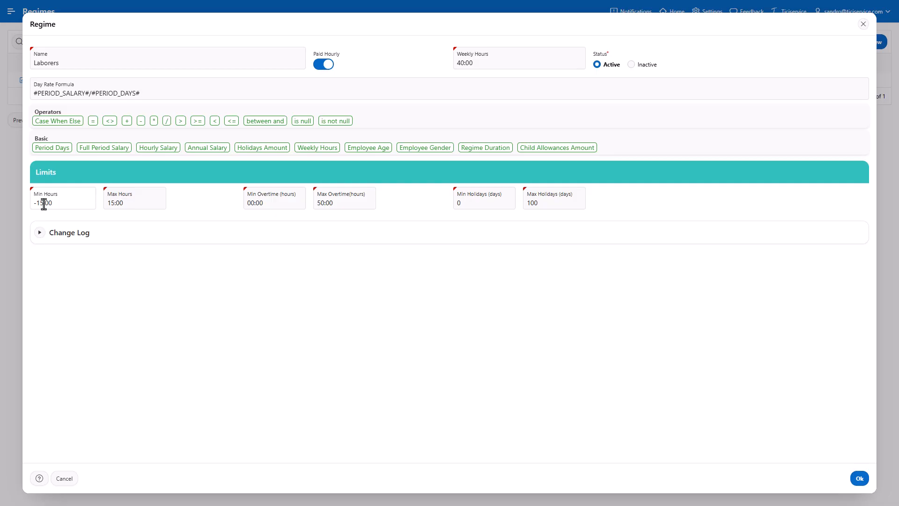
- Set the regime's minimum and maximum hours limits to 00:00
{"action": "left_click_drag", "start_coordinate": [43, 204], "coordinate": [9, 210]}
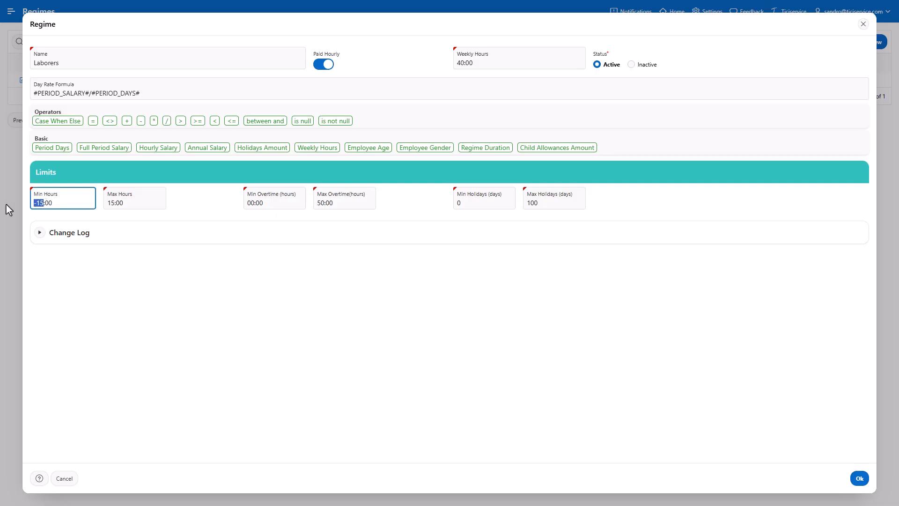
{"action": "type", "text": "00"}
{"action": "left_click_drag", "start_coordinate": [114, 204], "coordinate": [103, 210]}
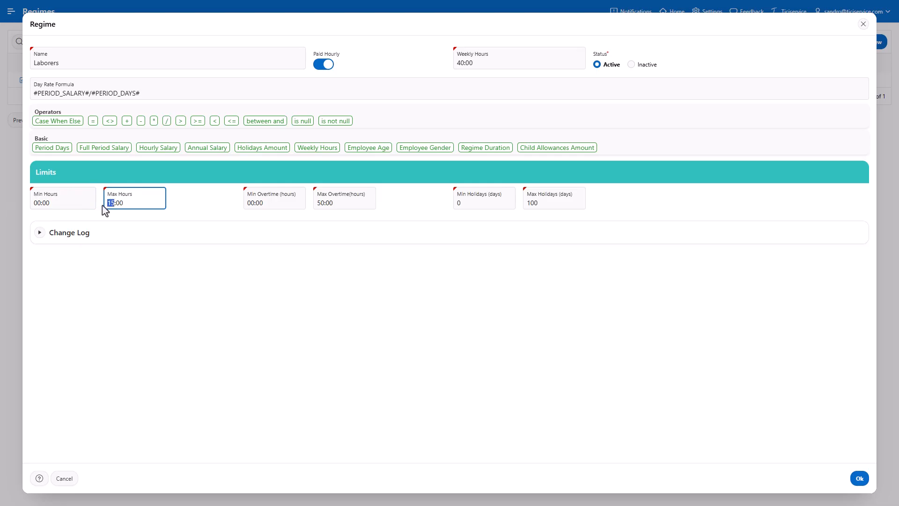
{"action": "type", "text": "00"}
{"action": "left_click", "coordinate": [208, 210]}
- Set maximum overtime to 10:00 and maximum holidays to 25 days, then save the regime
{"action": "left_click_drag", "start_coordinate": [321, 202], "coordinate": [307, 206]}
{"action": "type", "text": "1"}
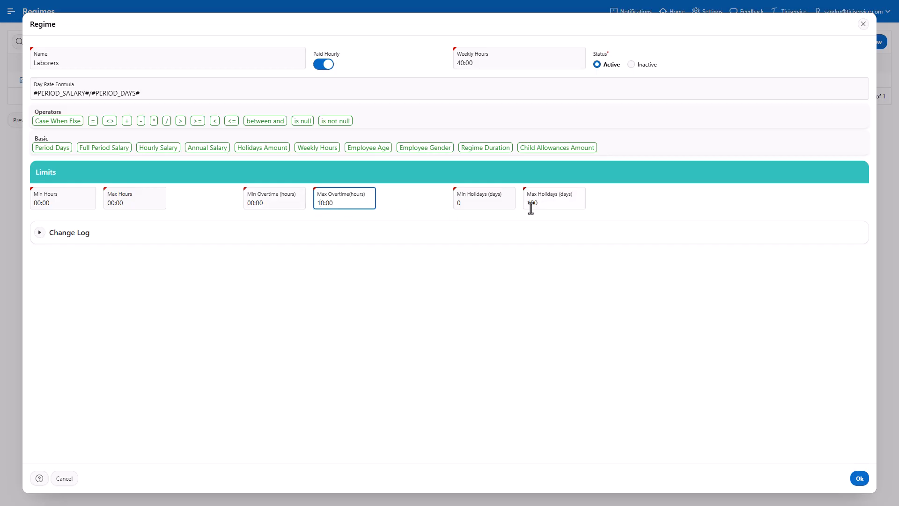
{"action": "left_click_drag", "start_coordinate": [538, 203], "coordinate": [524, 205]}
{"action": "type", "text": "25"}
{"action": "left_click", "coordinate": [861, 482]}
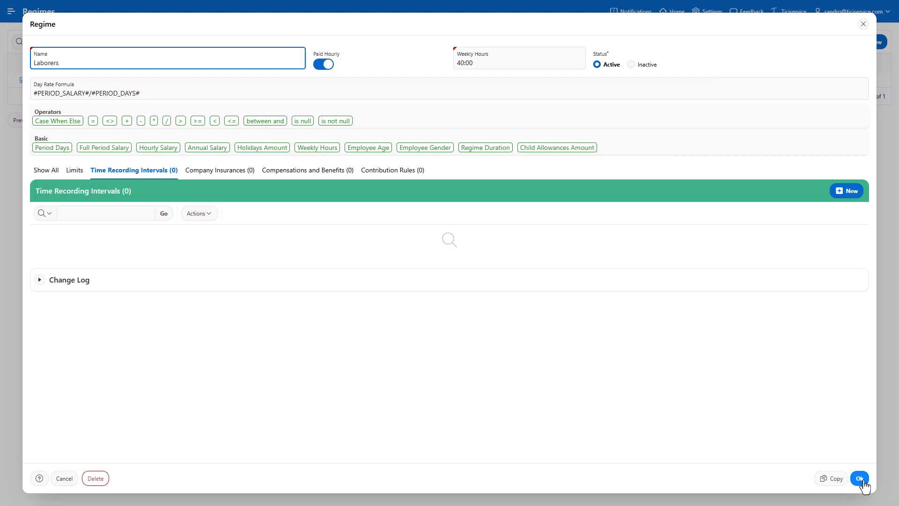
- Add a Regular time recording interval from 10:00 to 11:00 with 60 break minutes
{"action": "left_click", "coordinate": [861, 479]}
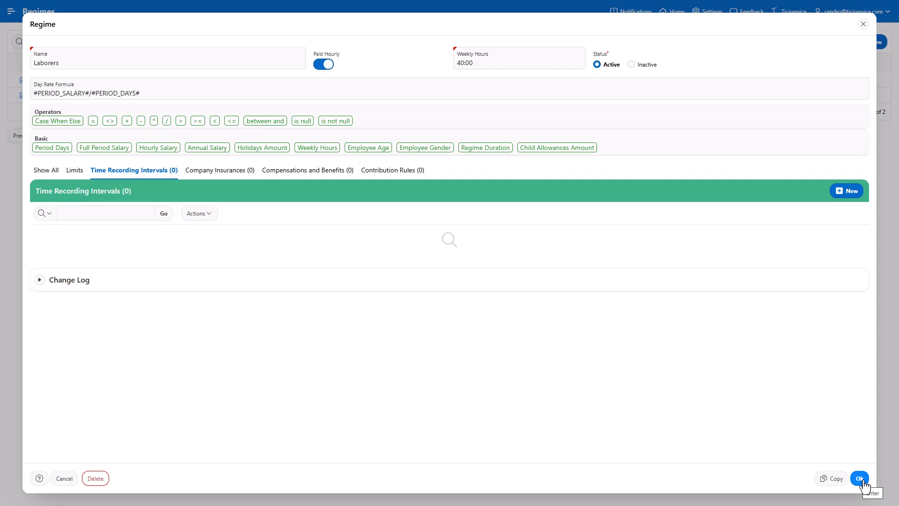
{"action": "left_click", "coordinate": [849, 192]}
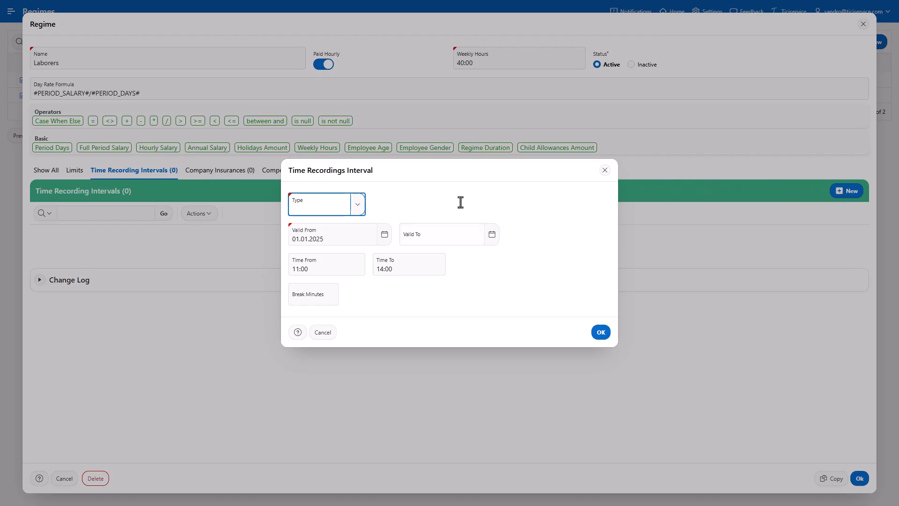
{"action": "left_click", "coordinate": [363, 213]}
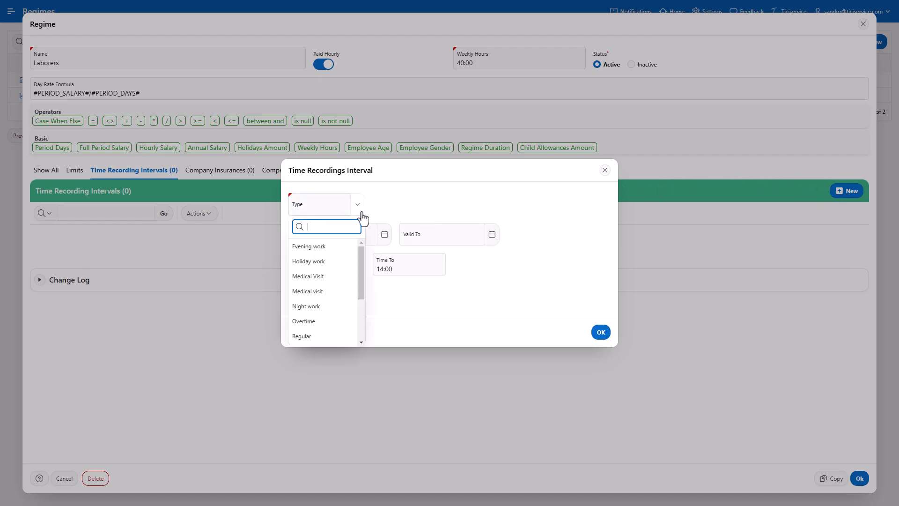
{"action": "left_click", "coordinate": [325, 336]}
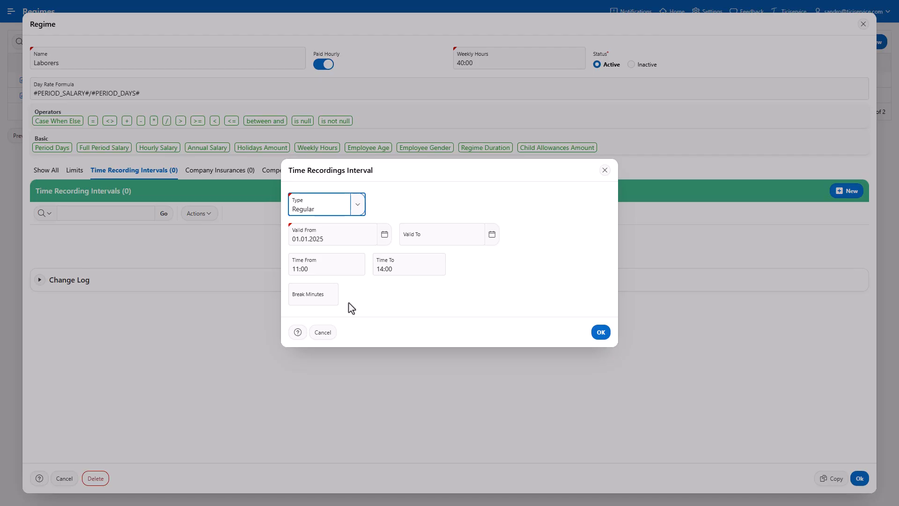
{"action": "left_click", "coordinate": [297, 269]}
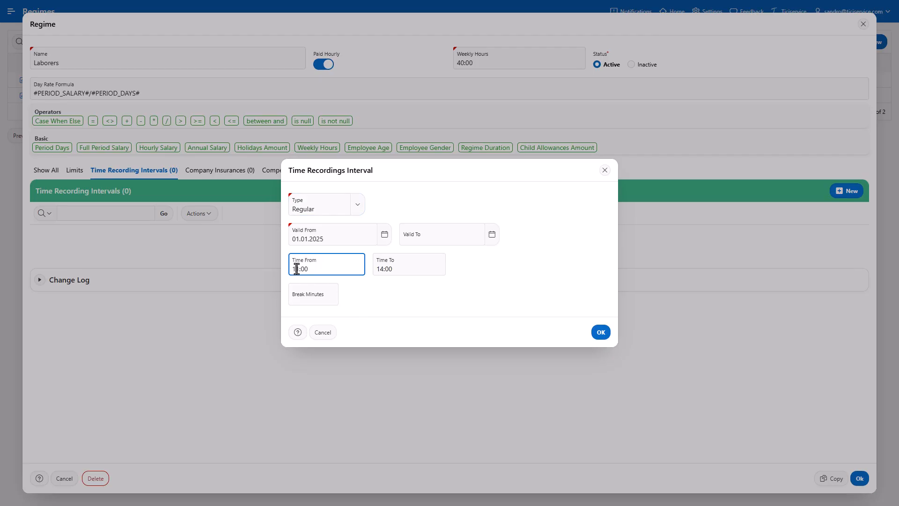
{"action": "type", "text": "0"}
{"action": "left_click", "coordinate": [379, 270]}
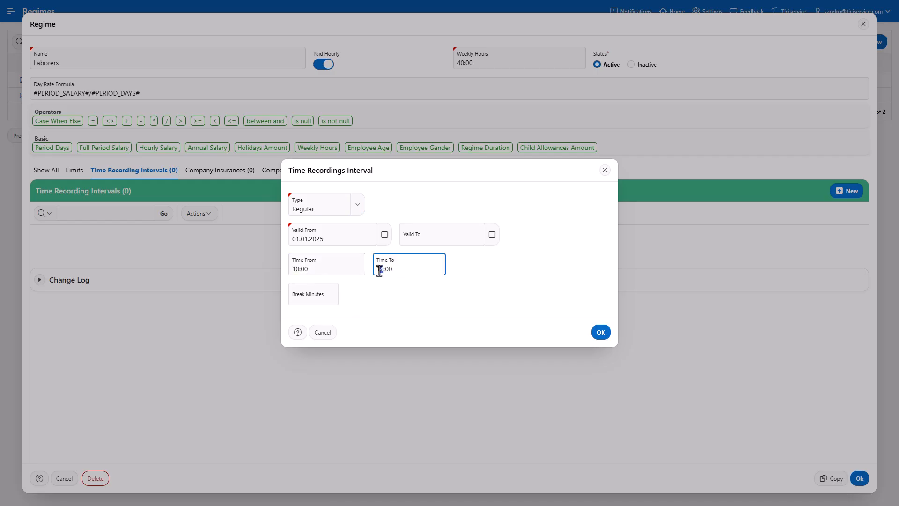
{"action": "type", "text": "1"}
{"action": "left_click", "coordinate": [331, 295]}
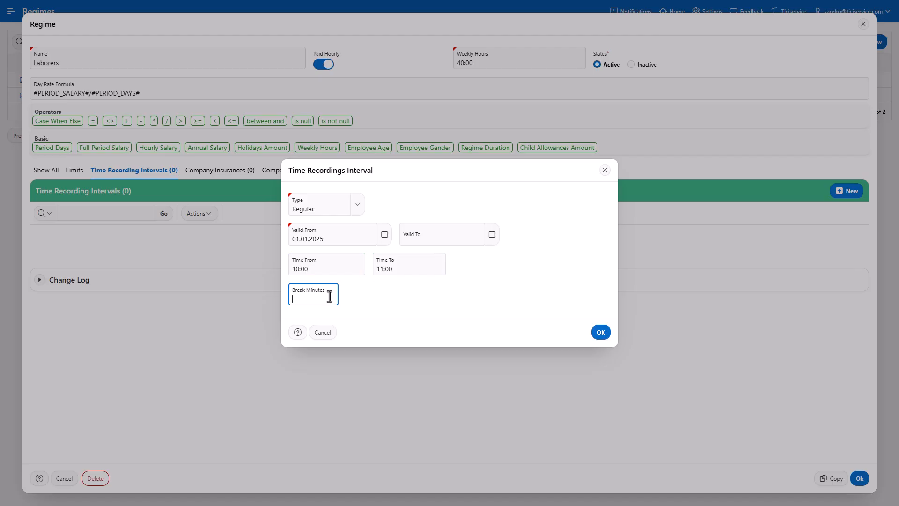
{"action": "type", "text": "60"}
{"action": "left_click", "coordinate": [600, 333]}
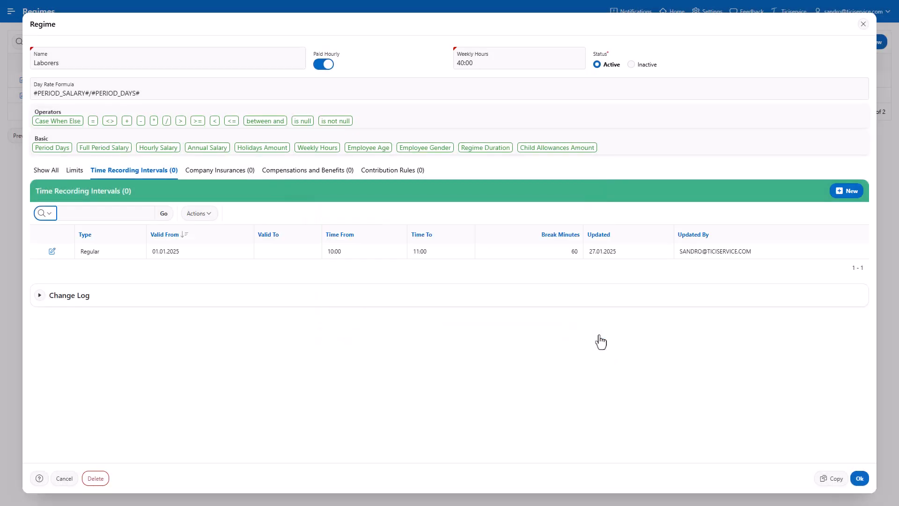
- Add a second Regular time recording interval from 18:00 to 19:00 with 60 break minutes
{"action": "left_click", "coordinate": [848, 192]}
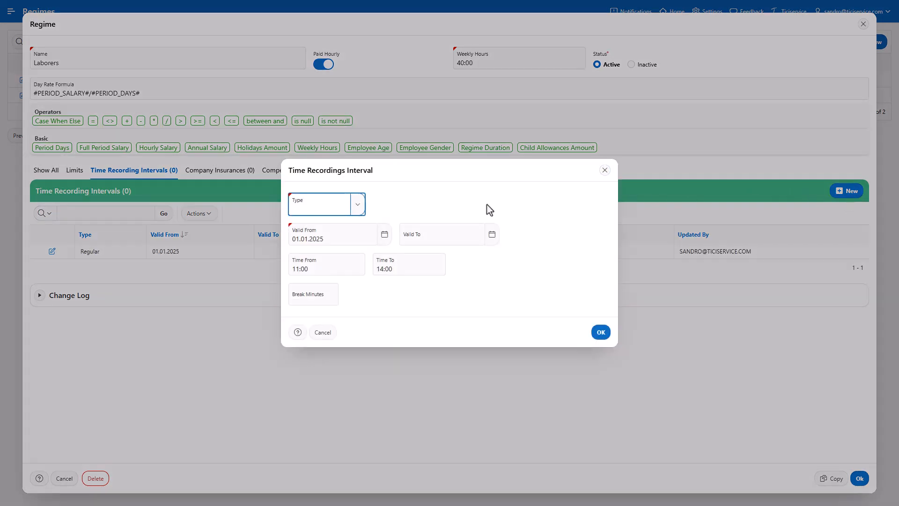
{"action": "left_click", "coordinate": [359, 210]}
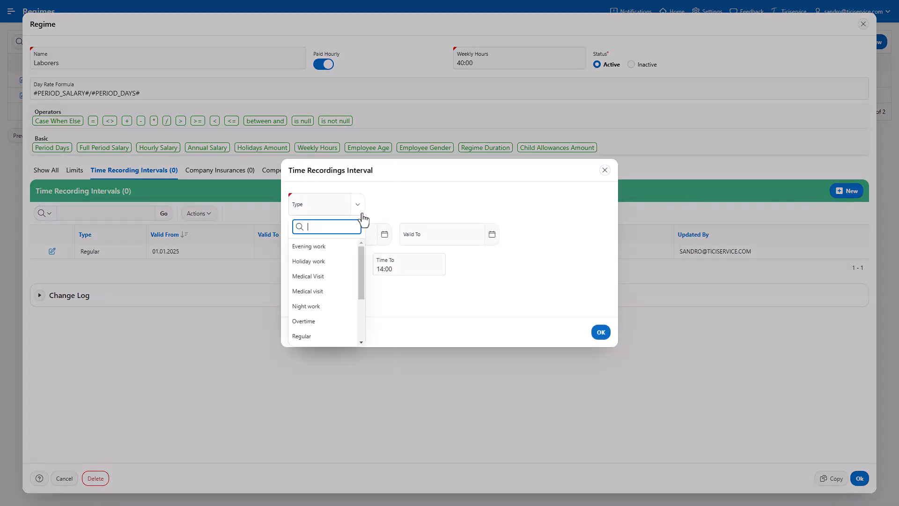
{"action": "left_click", "coordinate": [299, 338]}
{"action": "left_click", "coordinate": [298, 271]}
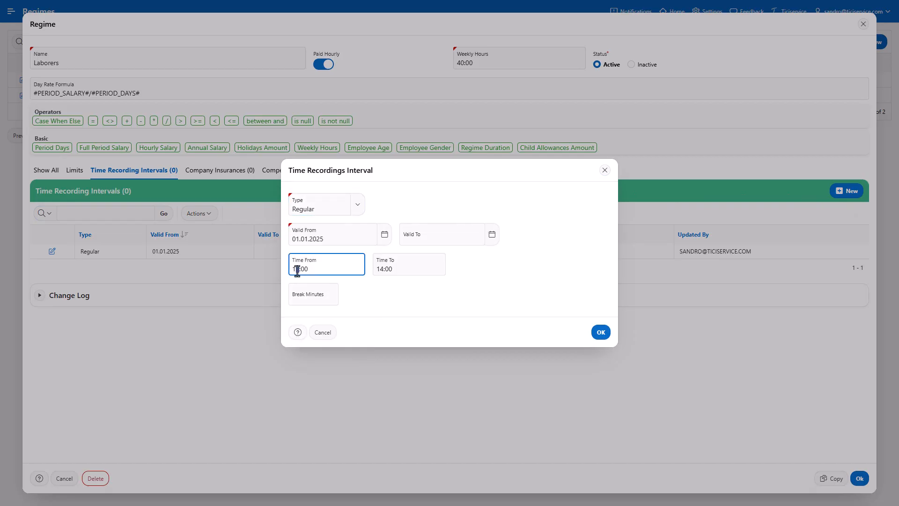
{"action": "left_click", "coordinate": [379, 271]}
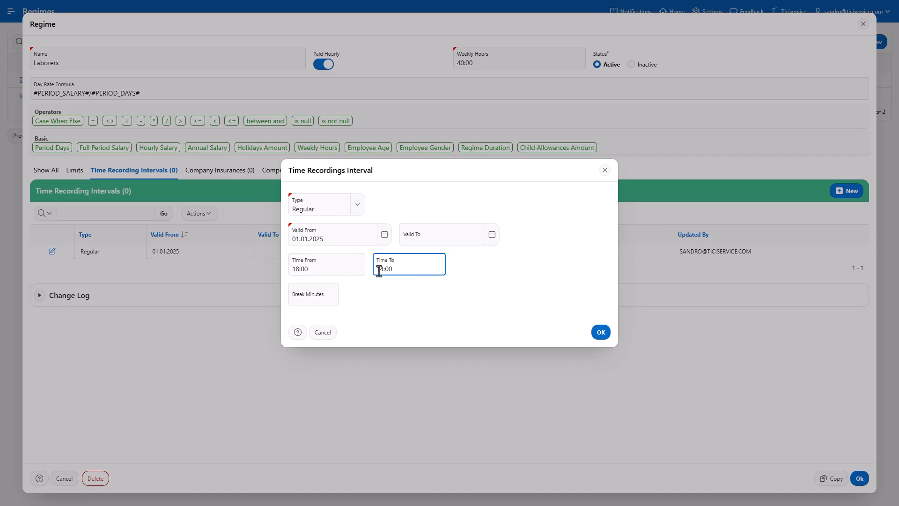
{"action": "double_click", "coordinate": [380, 270]}
{"action": "type", "text": "19"}
{"action": "left_click", "coordinate": [322, 298]}
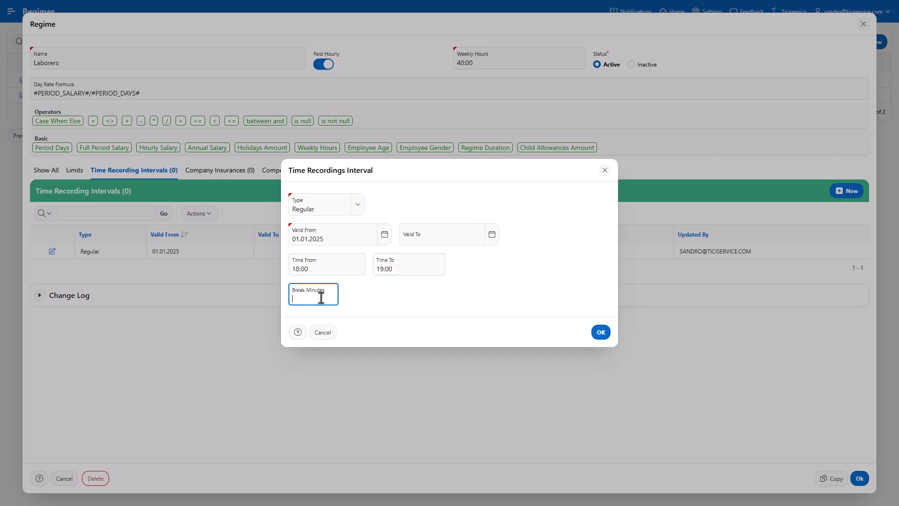
{"action": "type", "text": "60"}
{"action": "left_click", "coordinate": [602, 335]}
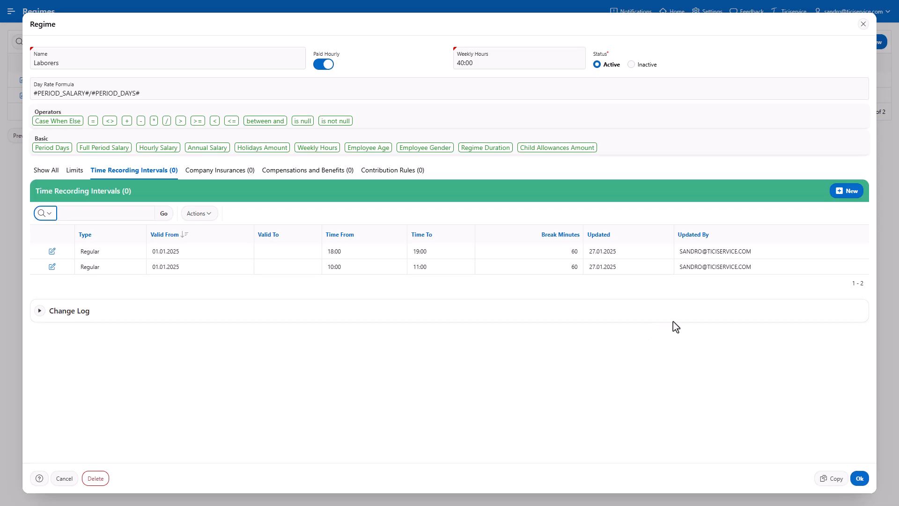
- Add a third Regular time recording interval from 02:00 to 03:00 with 60 break minutes
{"action": "left_click", "coordinate": [844, 197]}
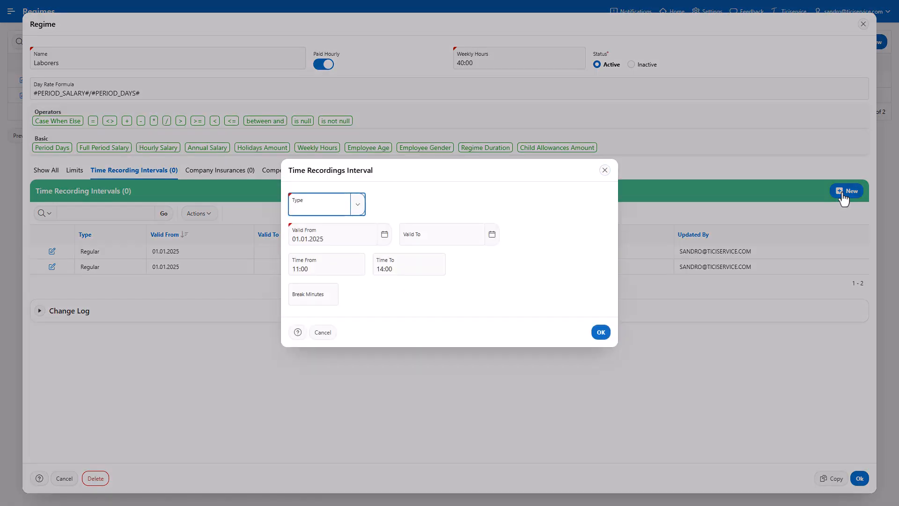
{"action": "left_click", "coordinate": [357, 206]}
{"action": "left_click", "coordinate": [322, 337]}
{"action": "left_click_drag", "start_coordinate": [297, 271], "coordinate": [283, 275]}
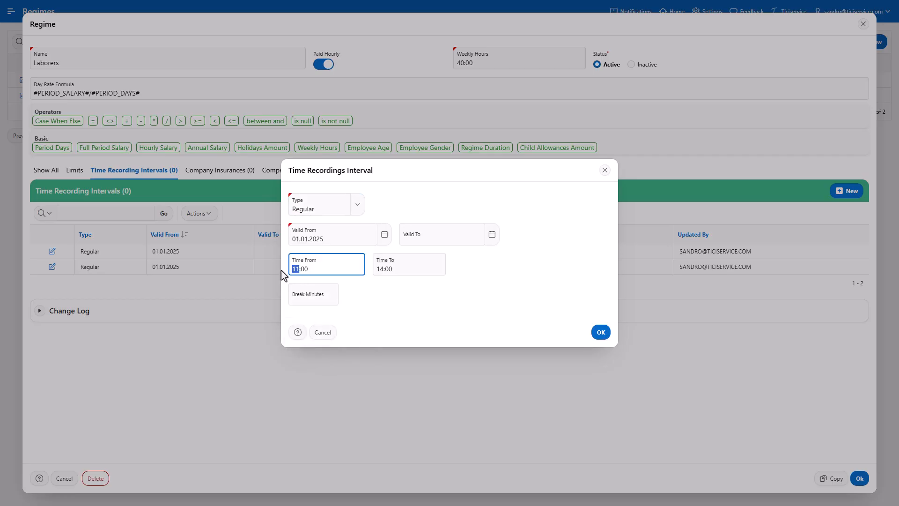
{"action": "type", "text": "02"}
{"action": "left_click", "coordinate": [381, 270]}
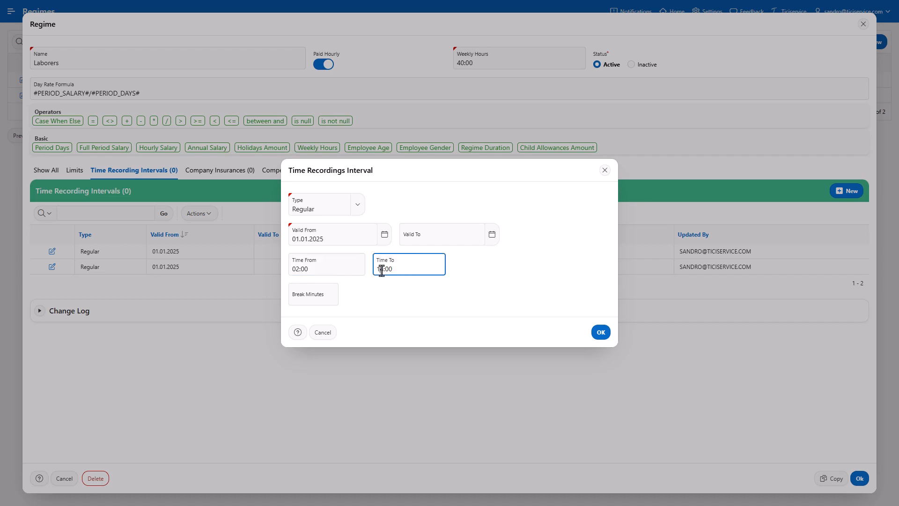
{"action": "left_click_drag", "start_coordinate": [381, 271], "coordinate": [372, 270]}
{"action": "type", "text": "03"}
{"action": "left_click", "coordinate": [330, 294]}
{"action": "type", "text": "60"}
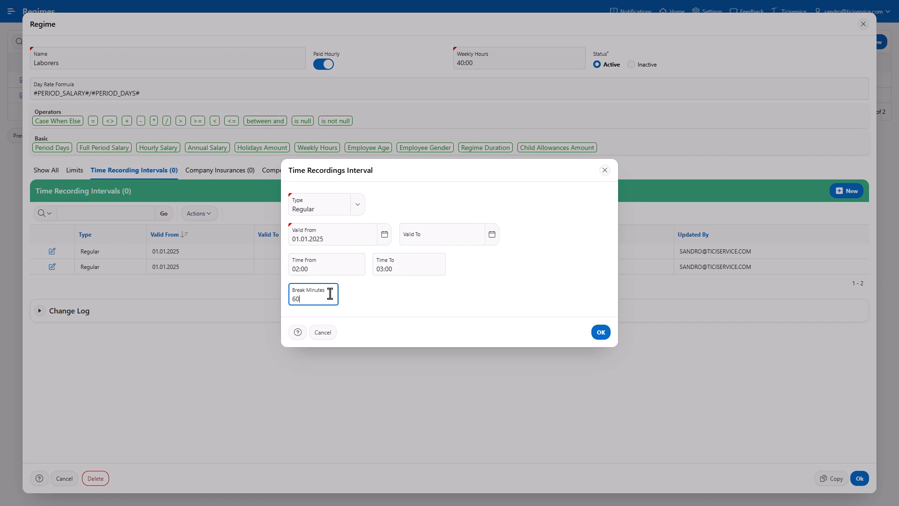
{"action": "left_click", "coordinate": [601, 333]}
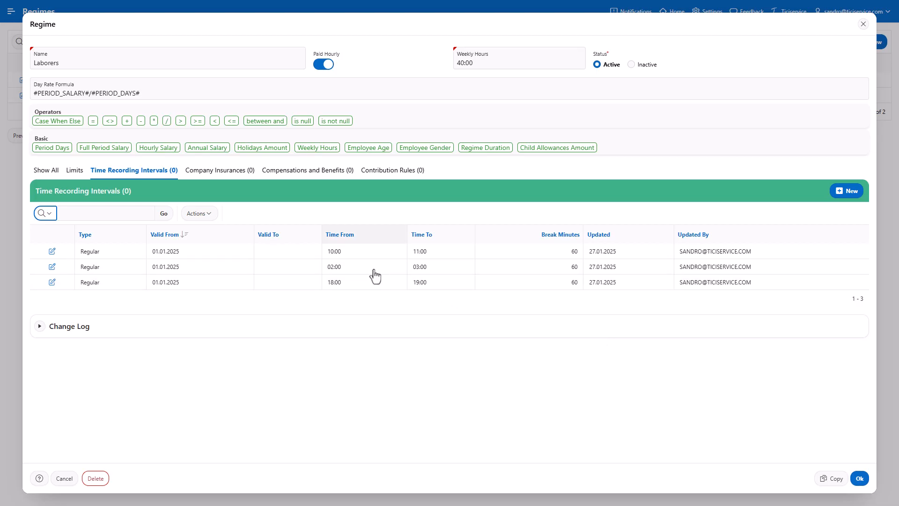
- Start a company insurance named Occupational Accident Insurance with absence type Professional Injuries and a 3-day waiting period
{"action": "left_click", "coordinate": [218, 173]}
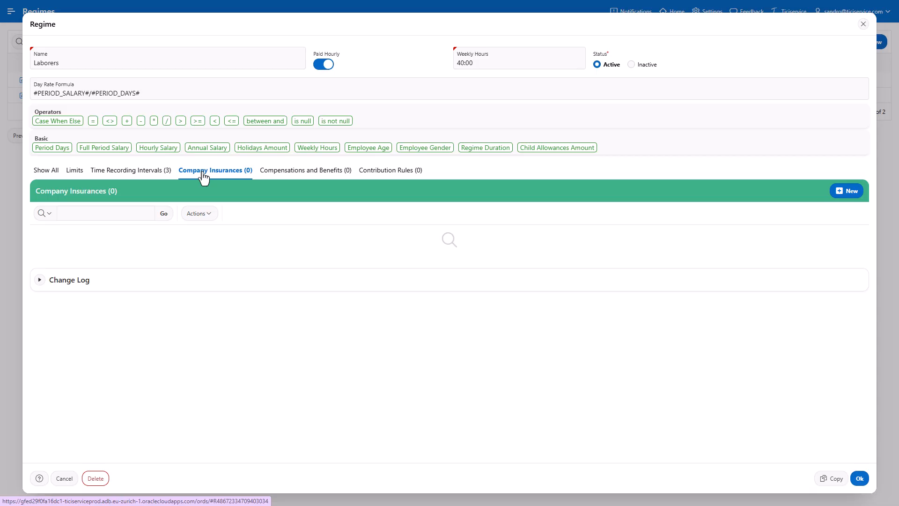
{"action": "left_click", "coordinate": [845, 195]}
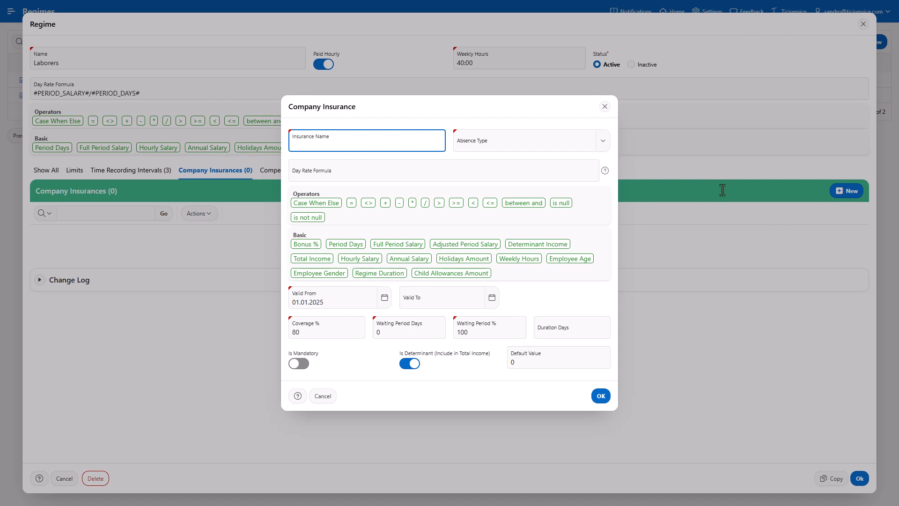
{"action": "type", "text": "Occupational Accident Insurance"}
{"action": "left_click", "coordinate": [603, 147]}
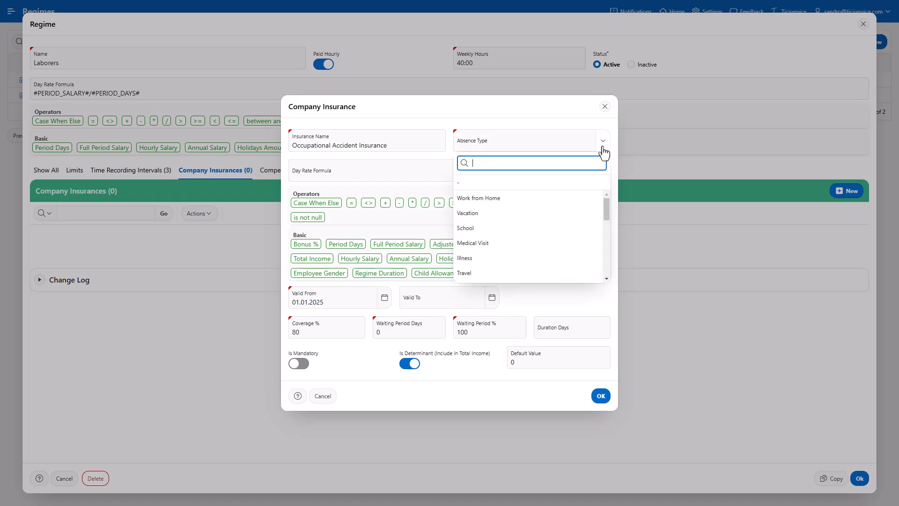
{"action": "scroll", "coordinate": [588, 197], "scroll_direction": "down", "scroll_amount": 3}
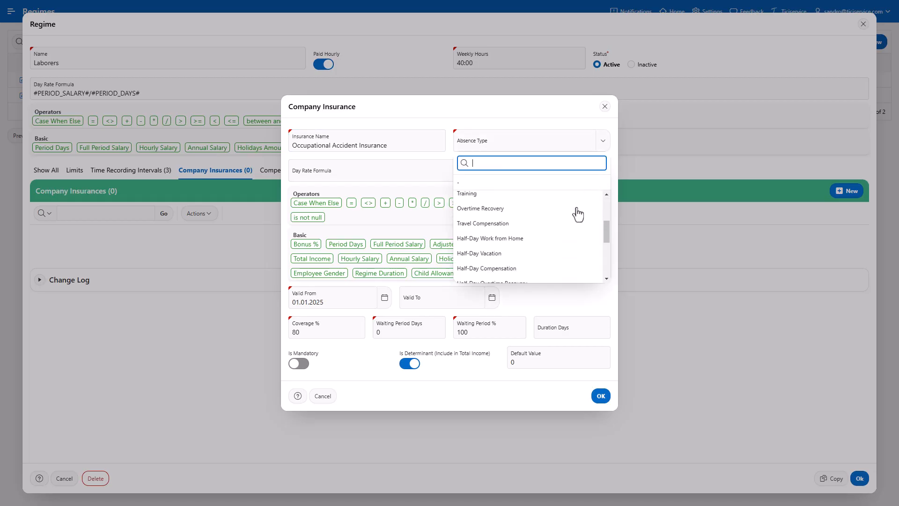
{"action": "scroll", "coordinate": [574, 220], "scroll_direction": "down", "scroll_amount": 3}
{"action": "left_click", "coordinate": [553, 251]}
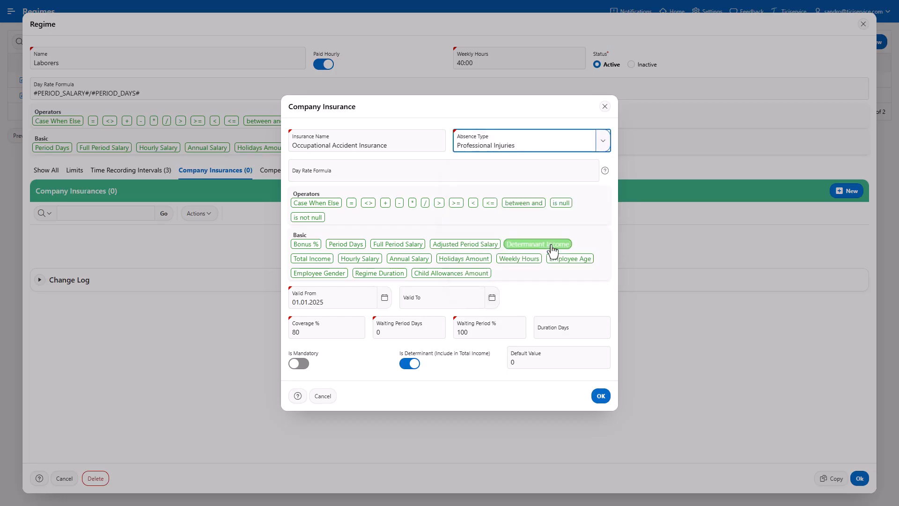
{"action": "left_click", "coordinate": [331, 334]}
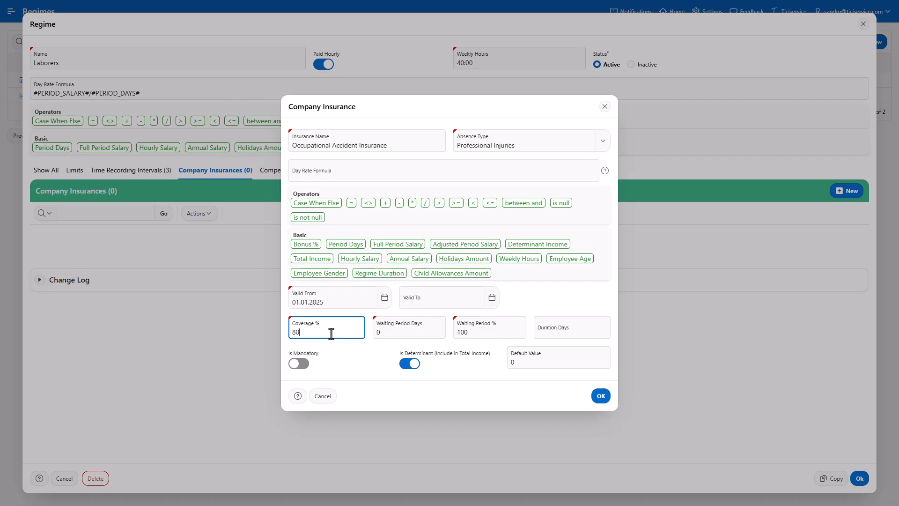
{"action": "double_click", "coordinate": [378, 332]}
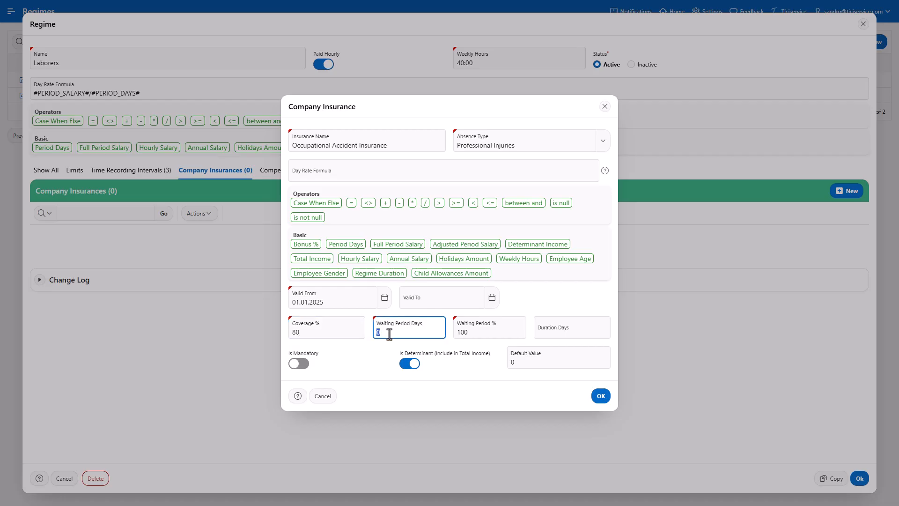
{"action": "type", "text": "3"}
{"action": "left_click", "coordinate": [476, 333]}
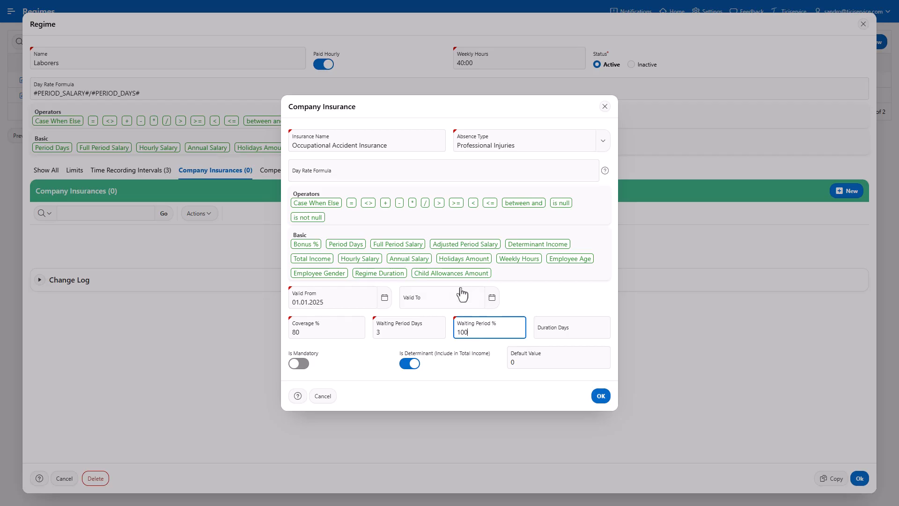
- Paste the day rate formula (#ANNUAL_SALARY#+#DEPENDENTS_AMOUNT#*12)/365, make the insurance mandatory and non-determinant, and save it
{"action": "left_click", "coordinate": [389, 174]}
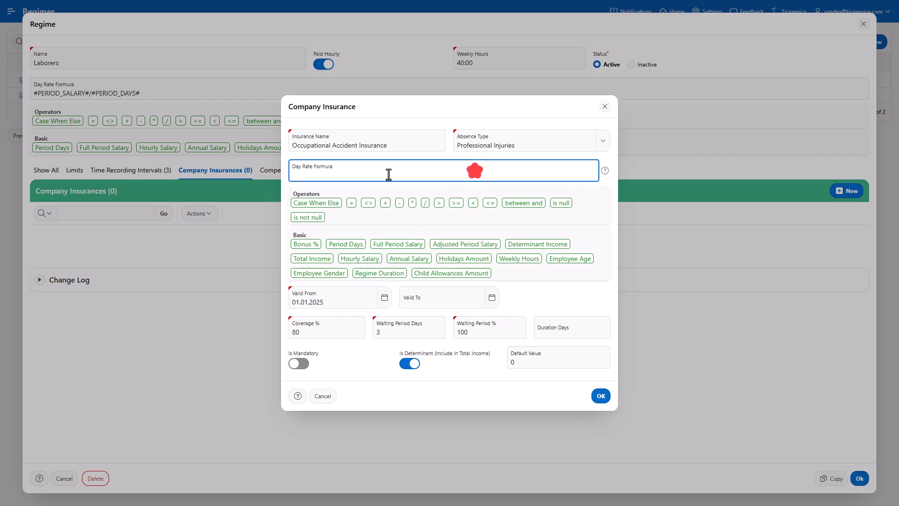
{"action": "type", "text": "(#ANNUAL_SALARY#+#DEPENDENTS_AMOUNT#*12)/365"}
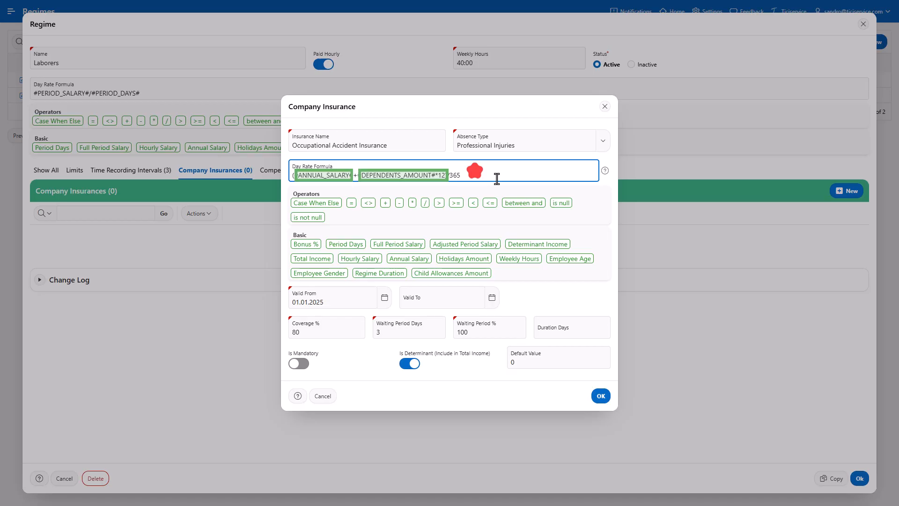
{"action": "left_click_drag", "start_coordinate": [497, 178], "coordinate": [497, 179]}
{"action": "left_click", "coordinate": [497, 179]}
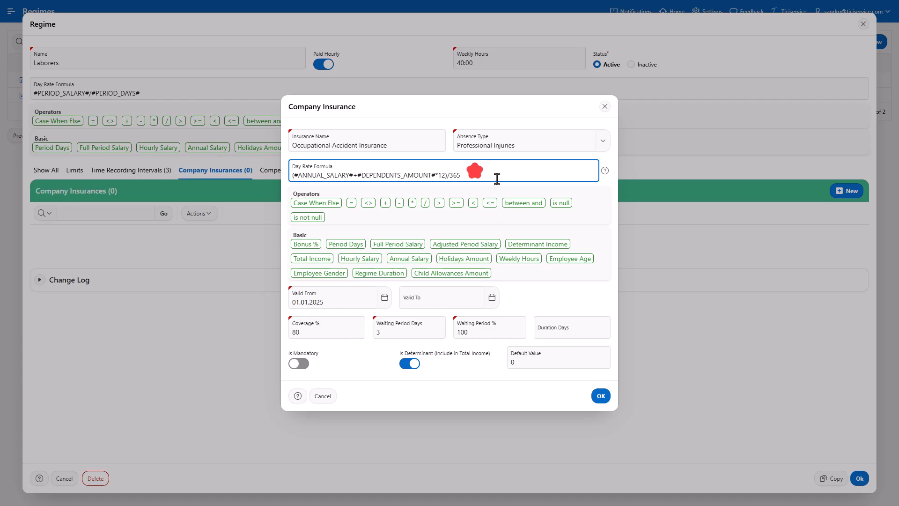
{"action": "left_click", "coordinate": [411, 364]}
{"action": "left_click", "coordinate": [302, 367]}
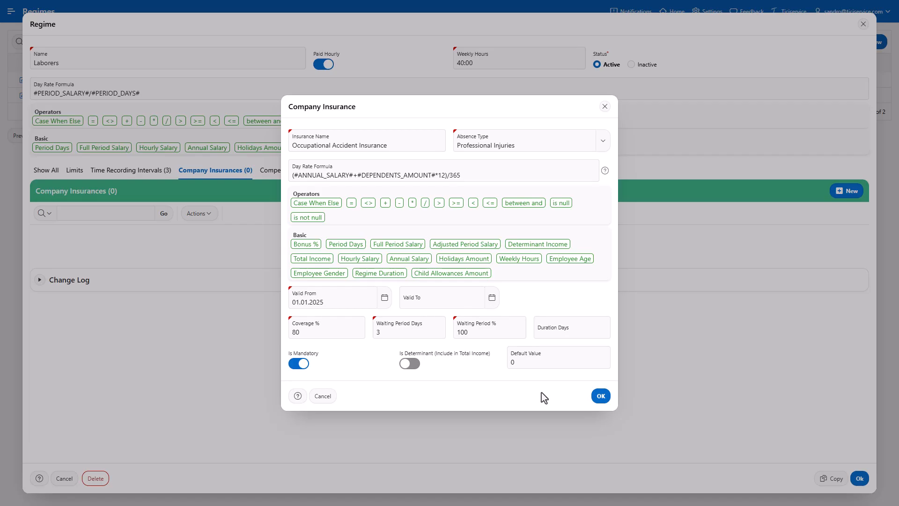
{"action": "left_click", "coordinate": [600, 396]}
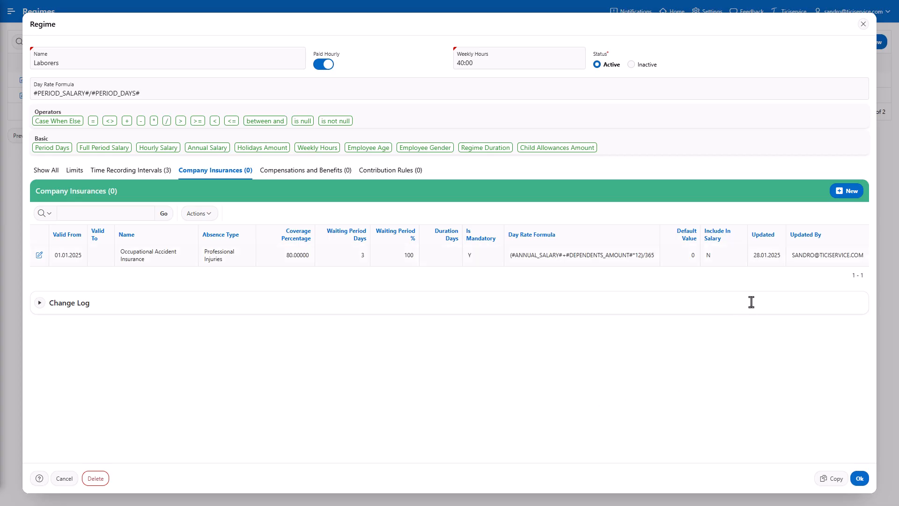
- Start a new company insurance named Maternity with absence type Maternity
{"action": "left_click", "coordinate": [839, 193]}
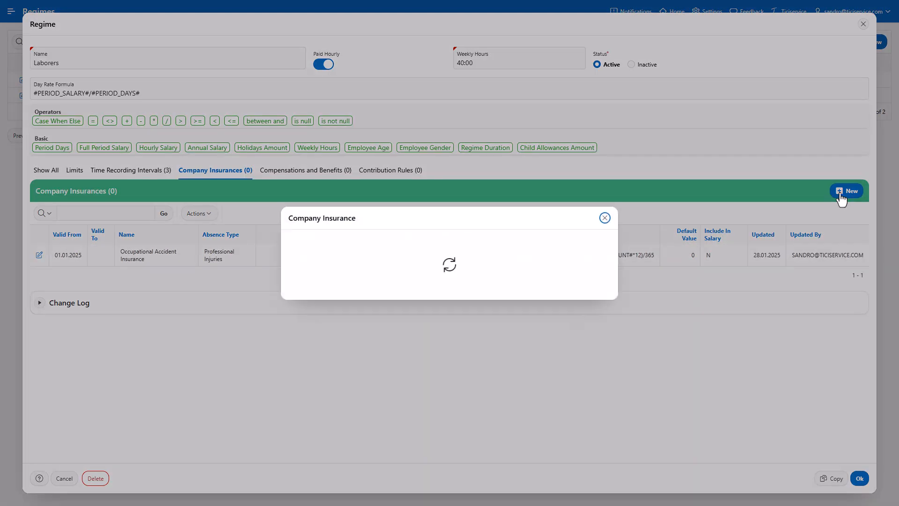
{"action": "type", "text": "Maternity"}
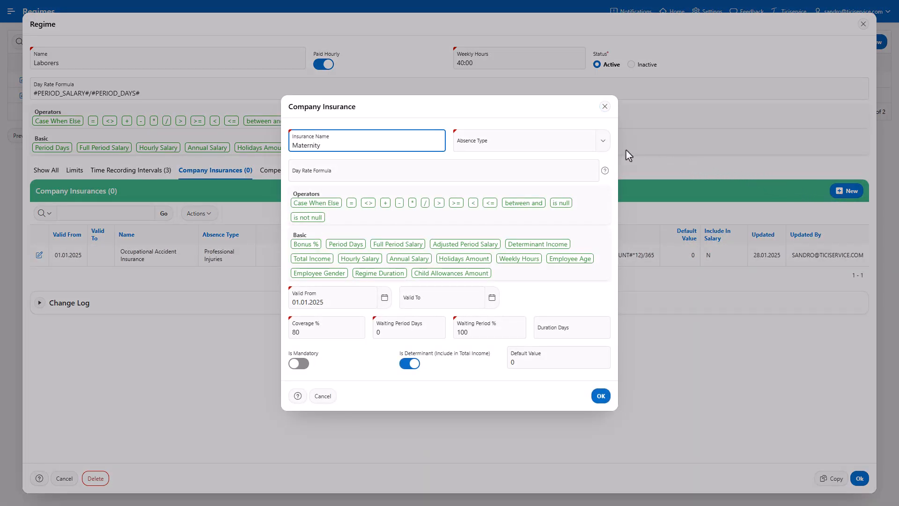
{"action": "left_click", "coordinate": [603, 141]}
{"action": "scroll", "coordinate": [582, 213], "scroll_direction": "down", "scroll_amount": 2}
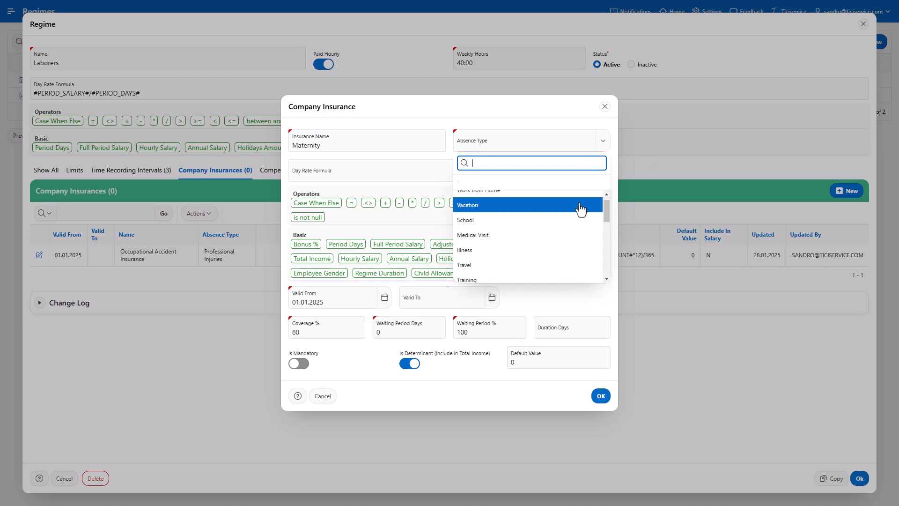
{"action": "scroll", "coordinate": [583, 214], "scroll_direction": "down", "scroll_amount": 5}
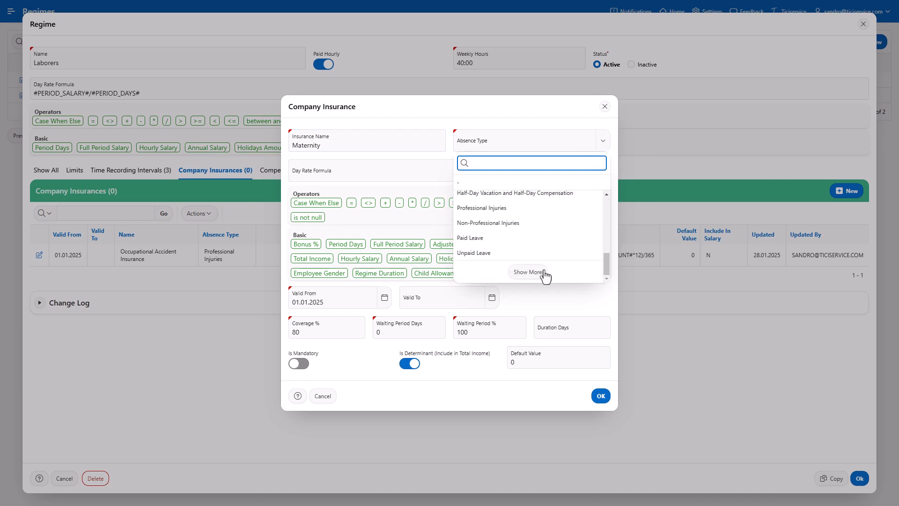
{"action": "left_click", "coordinate": [544, 274]}
{"action": "scroll", "coordinate": [546, 267], "scroll_direction": "down", "scroll_amount": 2}
{"action": "left_click", "coordinate": [545, 266]}
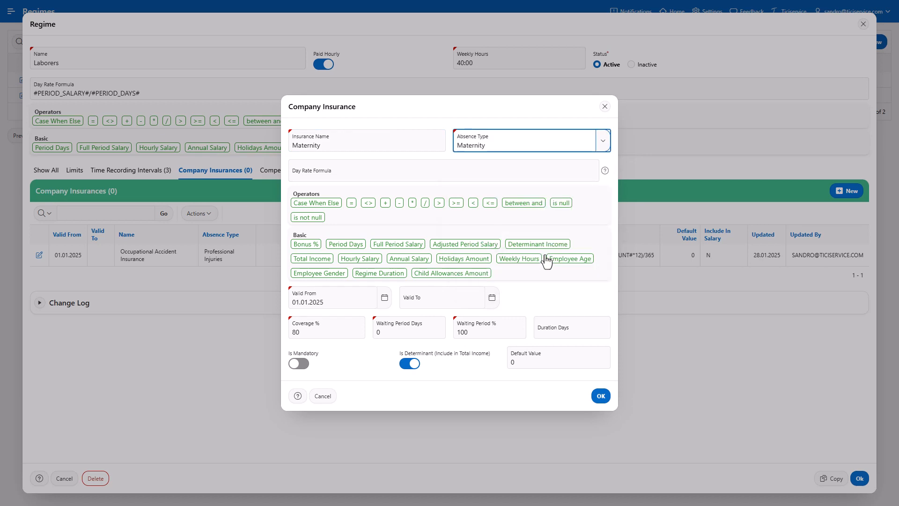
- Set the Maternity duration to 98 days, paste the day rate formula CASE WHEN #ANNUAL_SALARY#*0.8>80200 THEN 220 ELSE #ANNUAL_SALARY#/360 END, and save
{"action": "left_click", "coordinate": [350, 331]}
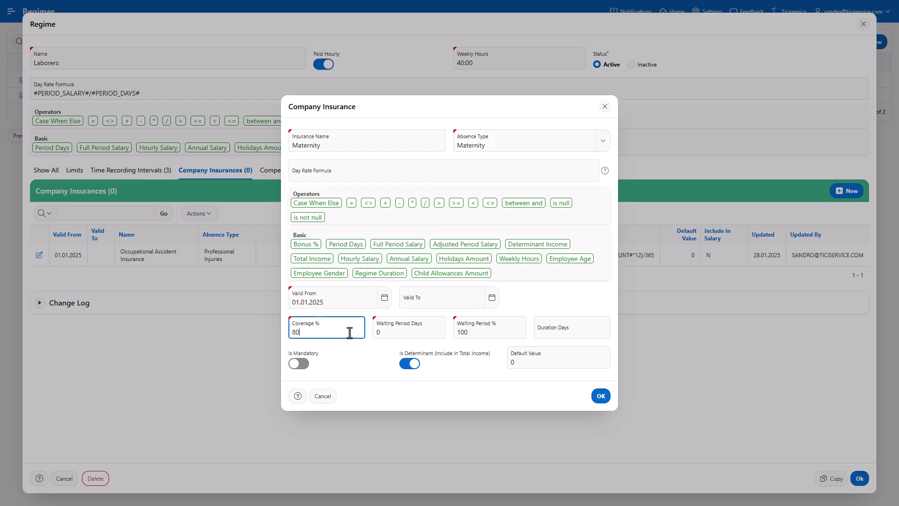
{"action": "left_click", "coordinate": [414, 333]}
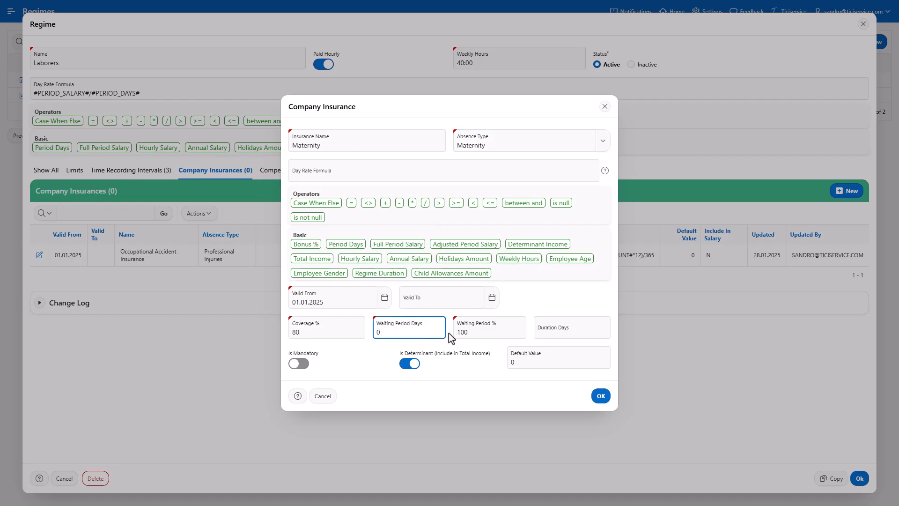
{"action": "left_click", "coordinate": [576, 329]}
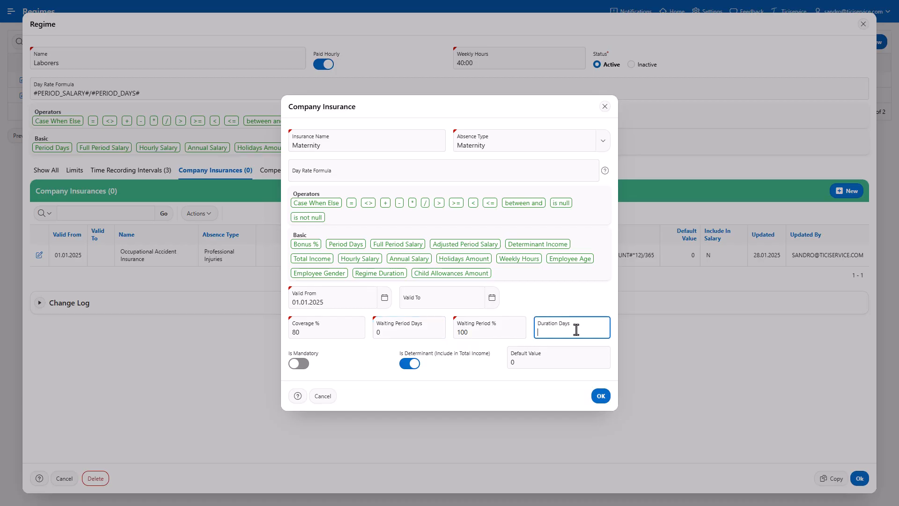
{"action": "type", "text": "98"}
{"action": "key", "text": "alt+Tab"}
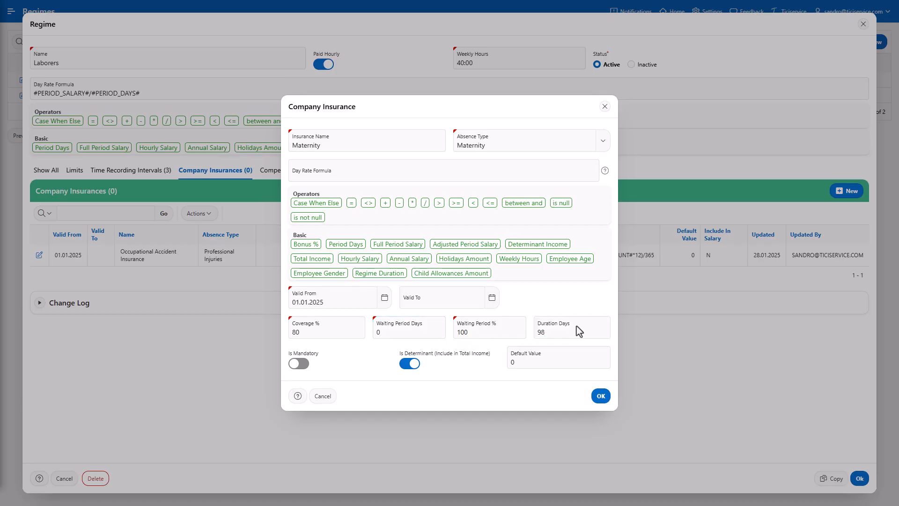
{"action": "left_click", "coordinate": [565, 172]}
{"action": "type", "text": "CASE WHEN #ANNUAL_SALARY#*0.8>80200 THEN 220 ELSE #ANNUAL_SALARY#/360 END"}
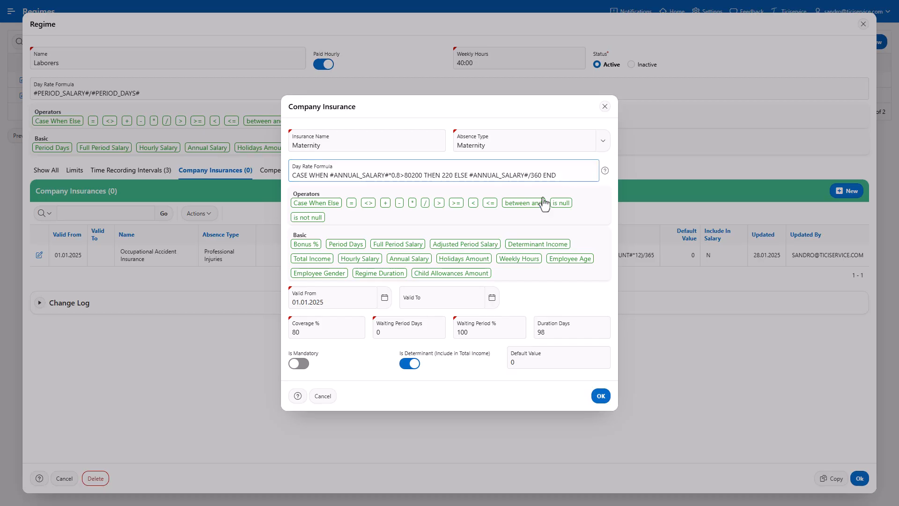
{"action": "left_click", "coordinate": [605, 399]}
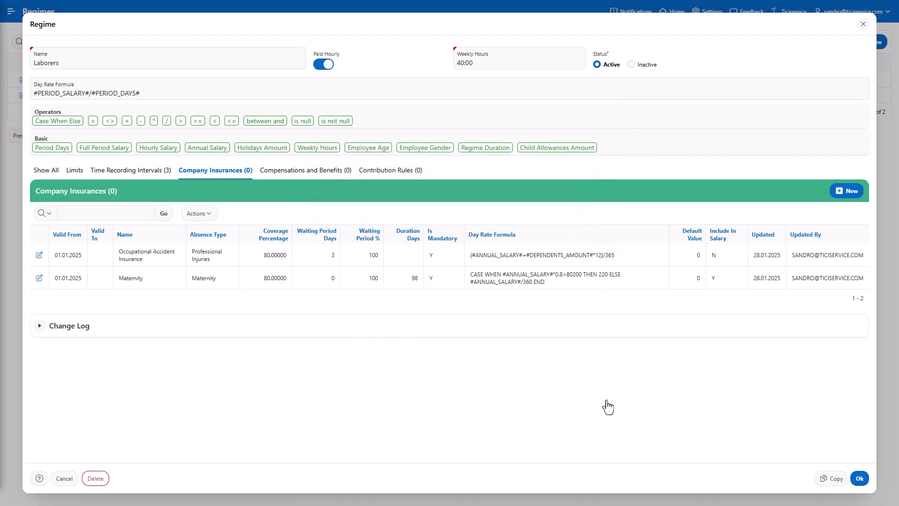
- Start a new company insurance named Non-Occupational Accident Insurance with absence type Non-Professional Injuries
{"action": "left_click", "coordinate": [848, 192]}
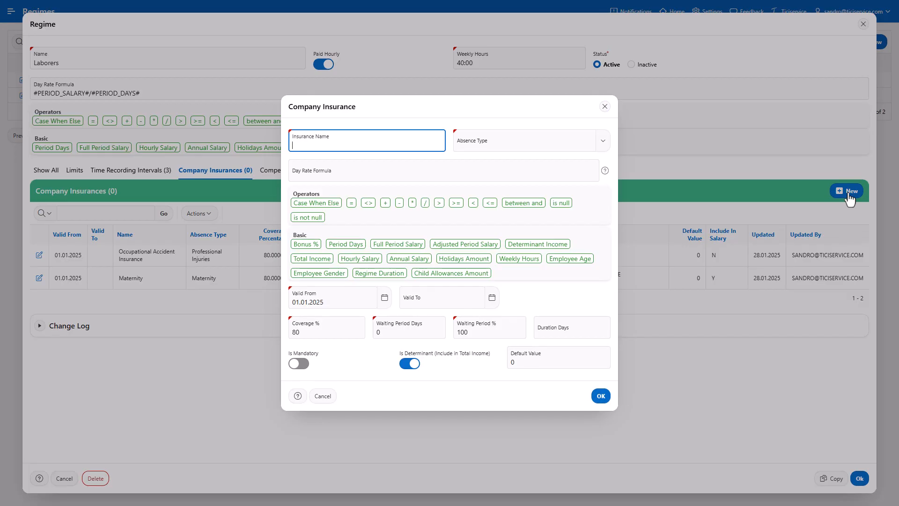
{"action": "type", "text": "Non-Occupational Accident Insurance"}
{"action": "left_click", "coordinate": [604, 149]}
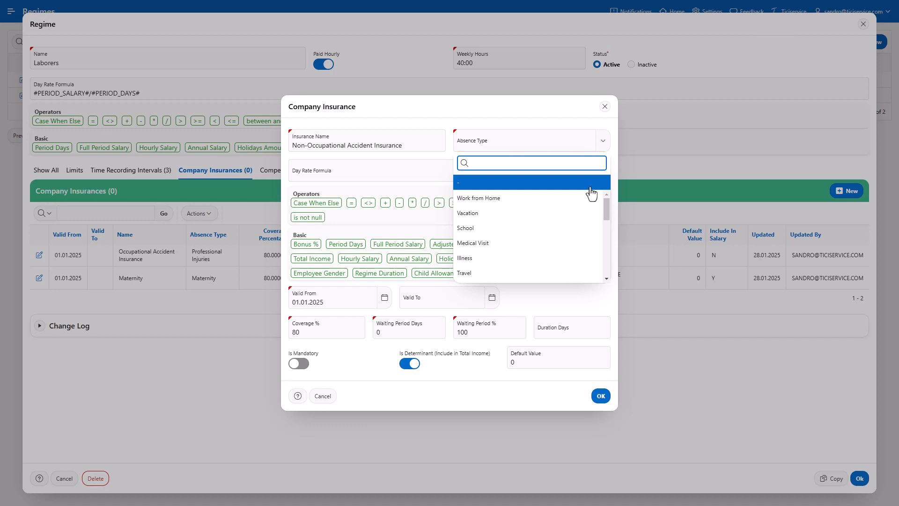
{"action": "scroll", "coordinate": [589, 202], "scroll_direction": "down", "scroll_amount": 5}
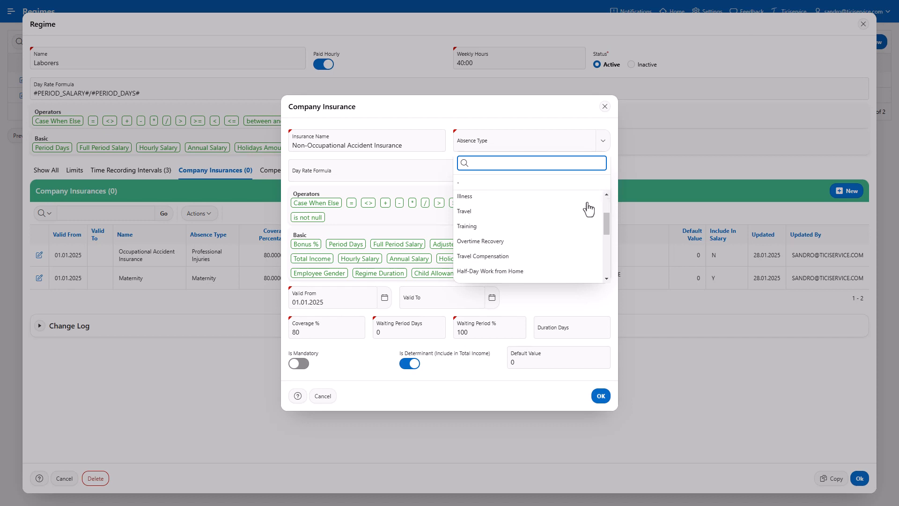
{"action": "scroll", "coordinate": [588, 206], "scroll_direction": "down", "scroll_amount": 5}
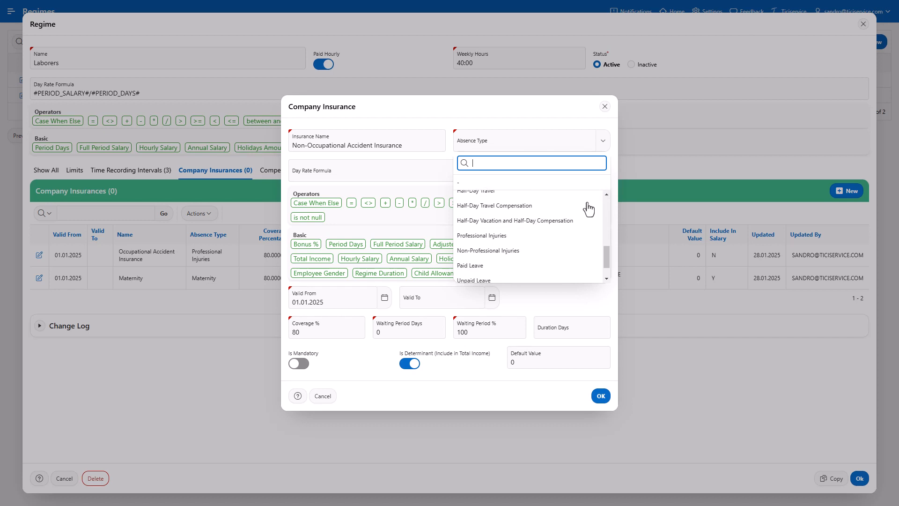
{"action": "left_click", "coordinate": [569, 249]}
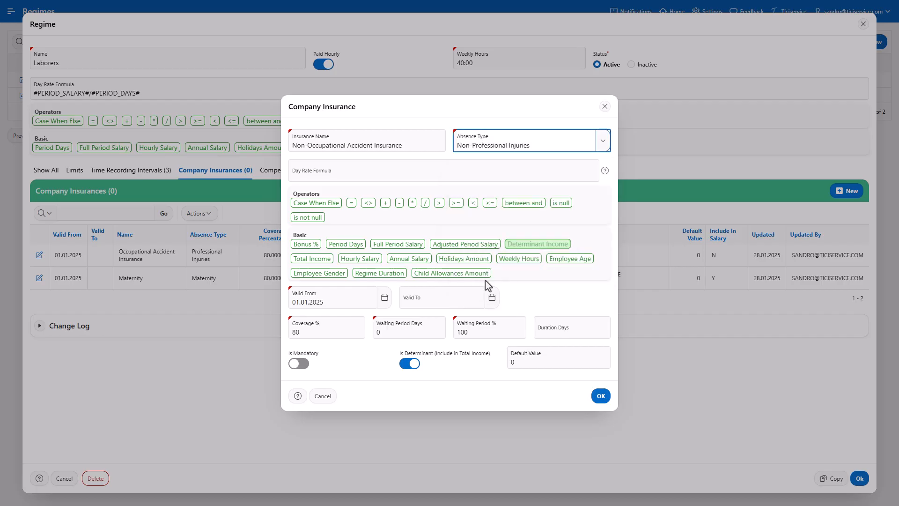
- Set the waiting period to 3 days and make the insurance mandatory
{"action": "left_click", "coordinate": [354, 331]}
{"action": "left_click", "coordinate": [378, 333]}
{"action": "type", "text": "3"}
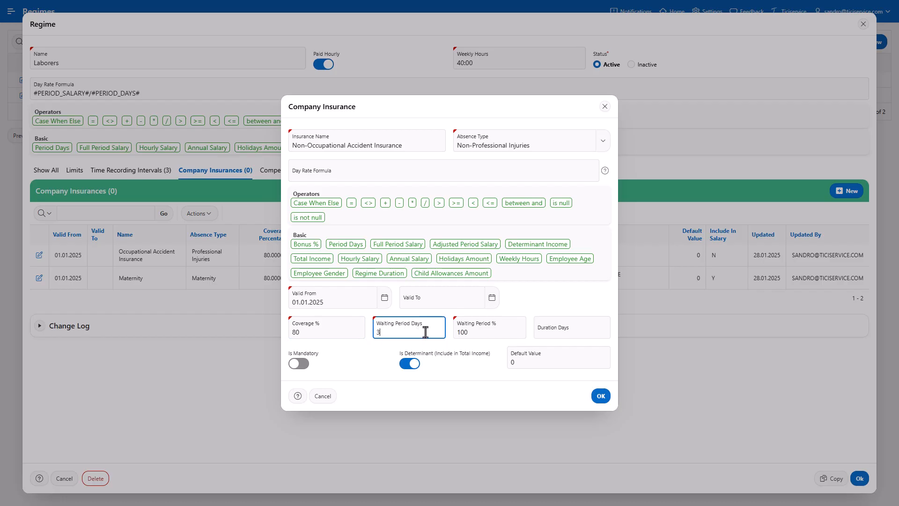
{"action": "left_click", "coordinate": [487, 331]}
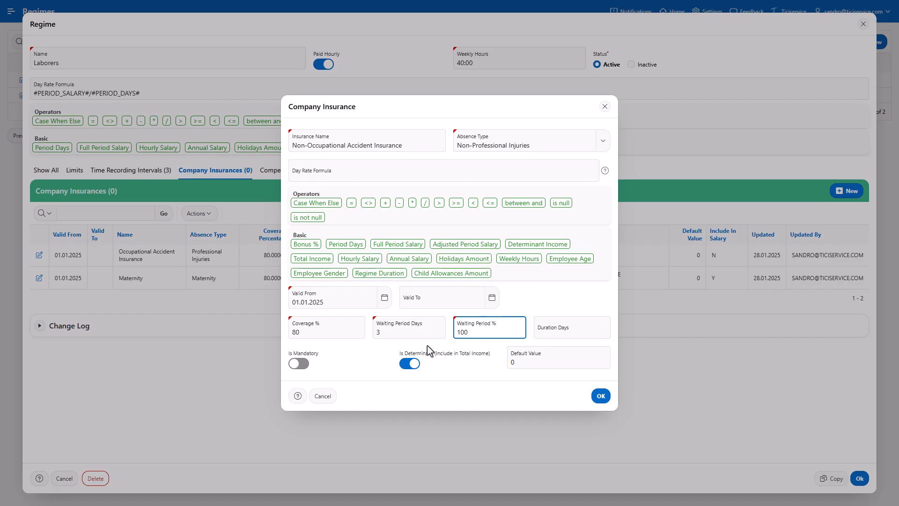
{"action": "left_click", "coordinate": [304, 364]}
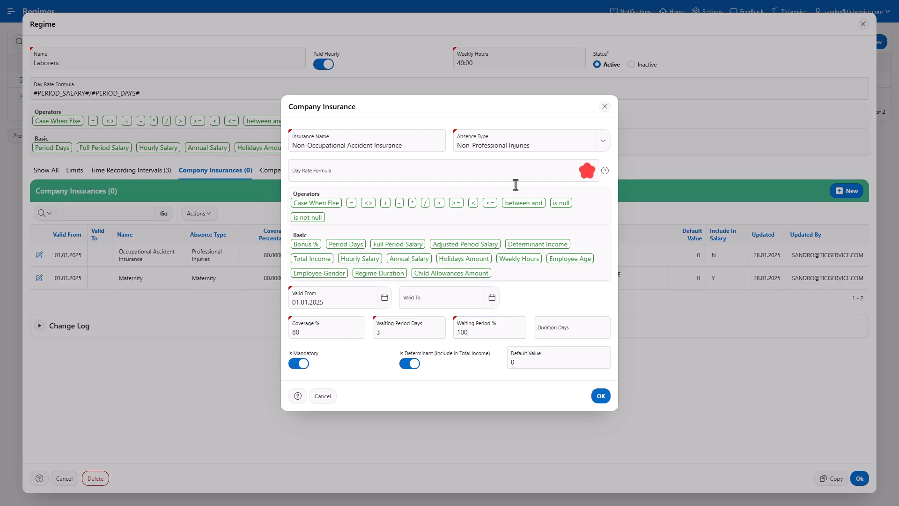
- Paste the day rate formula CASE WHEN #ANNUAL_SALARY#>148200 THEN 148200/365*0.8 ELSE (#ANNUAL_SALARY#+#DEPENDENTS_AMOUNT#*12)/365 END and save the insurance
{"action": "left_click", "coordinate": [562, 167]}
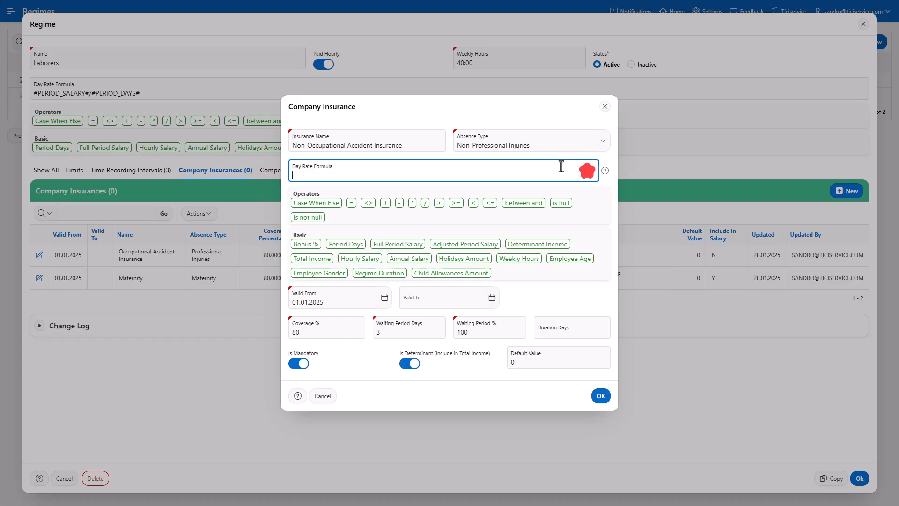
{"action": "key", "text": "ctrl+v"}
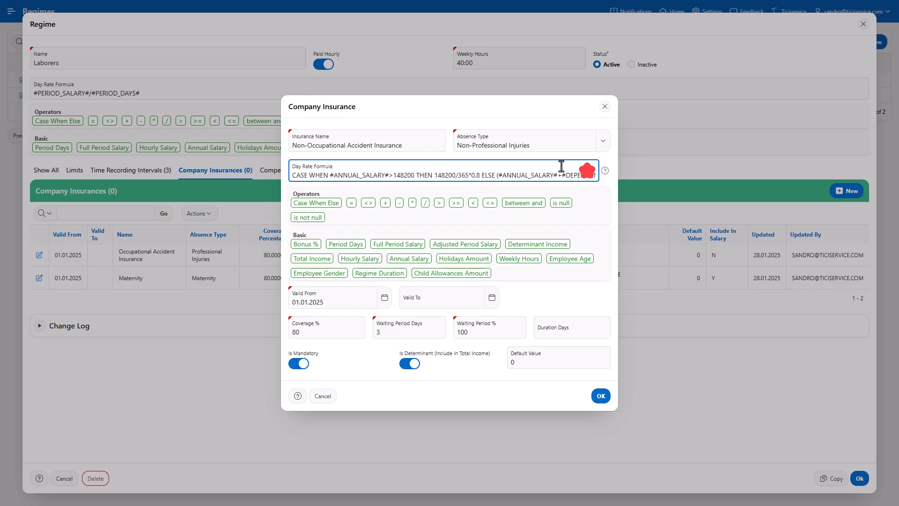
{"action": "left_click", "coordinate": [587, 173]}
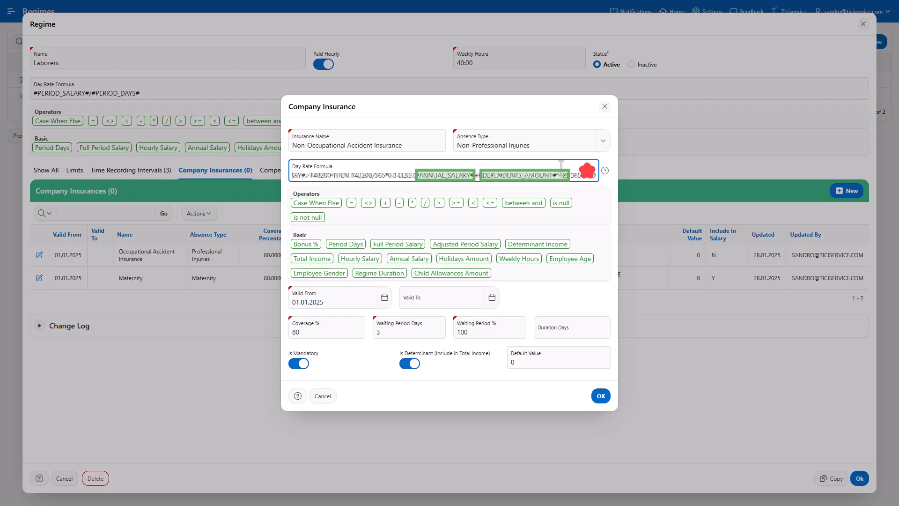
{"action": "key", "text": "Home"}
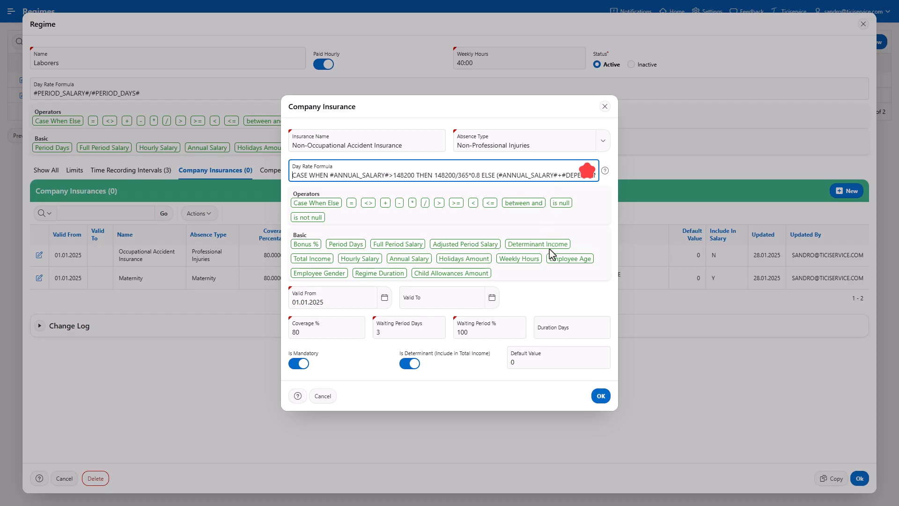
{"action": "left_click", "coordinate": [601, 397]}
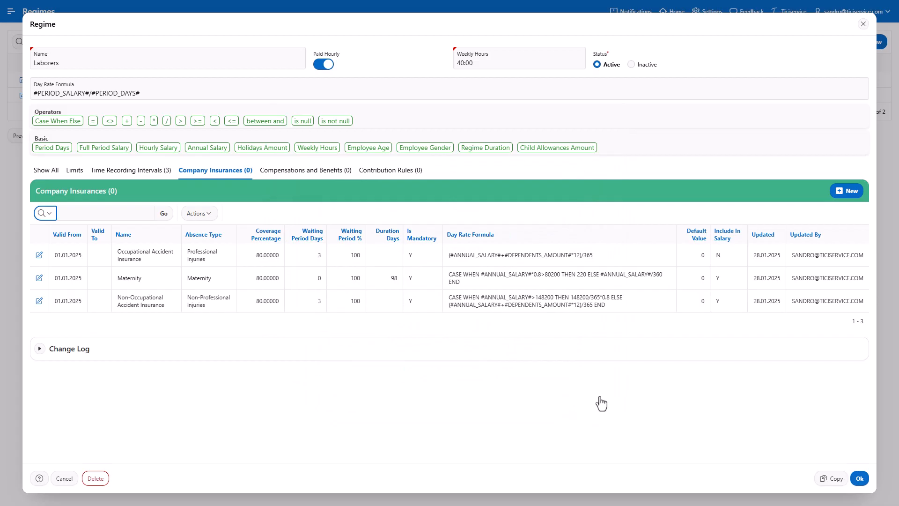
- Start a new company insurance named Illness with absence type Illness
{"action": "left_click", "coordinate": [848, 196]}
{"action": "type", "text": "Illness"}
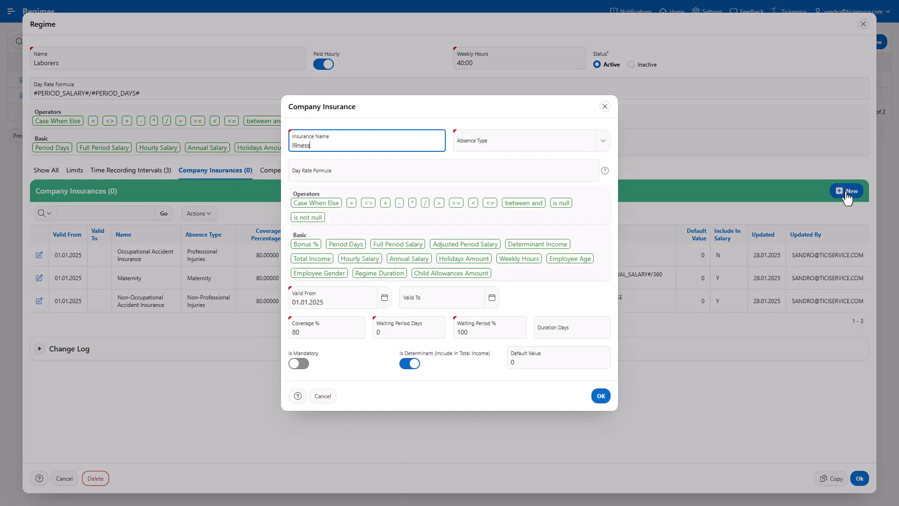
{"action": "left_click", "coordinate": [604, 149]}
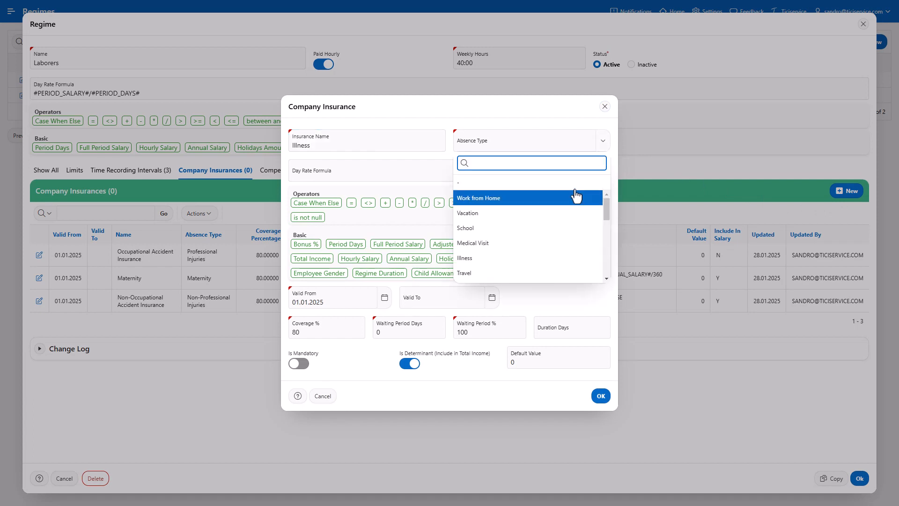
{"action": "left_click", "coordinate": [545, 259]}
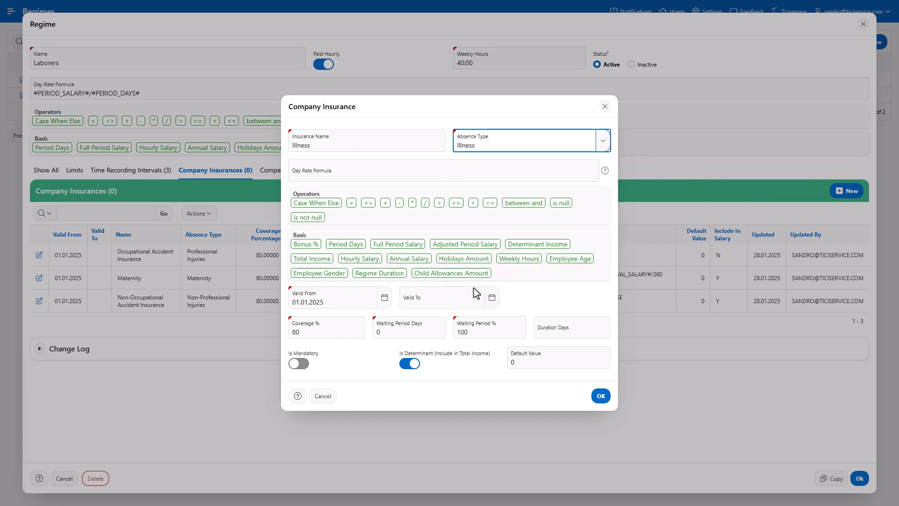
- Paste the day rate formula #ANNUAL_SALARY#/365 for the Illness insurance and save it
{"action": "left_click", "coordinate": [346, 328]}
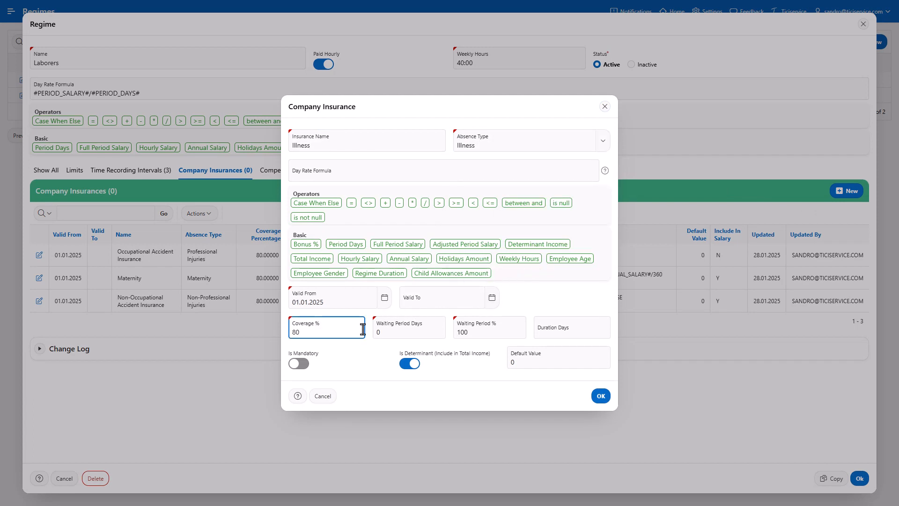
{"action": "left_click", "coordinate": [420, 336]}
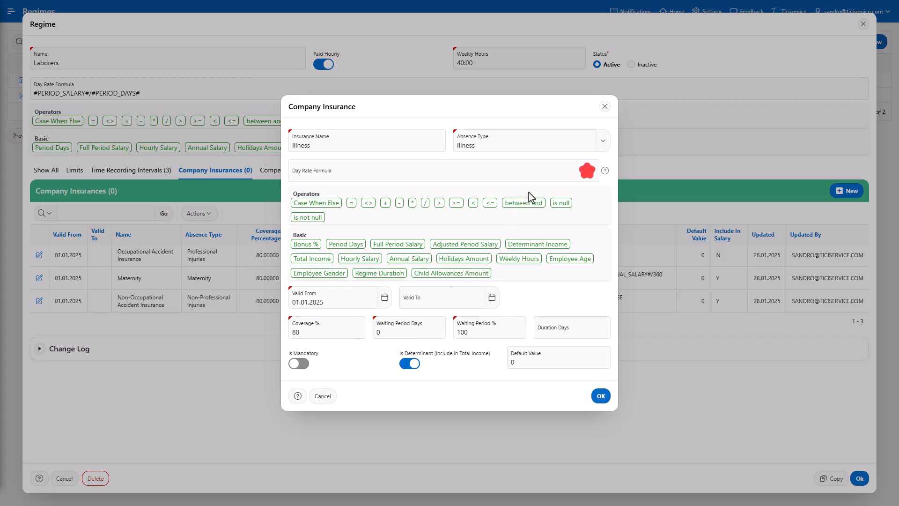
{"action": "left_click", "coordinate": [546, 170]}
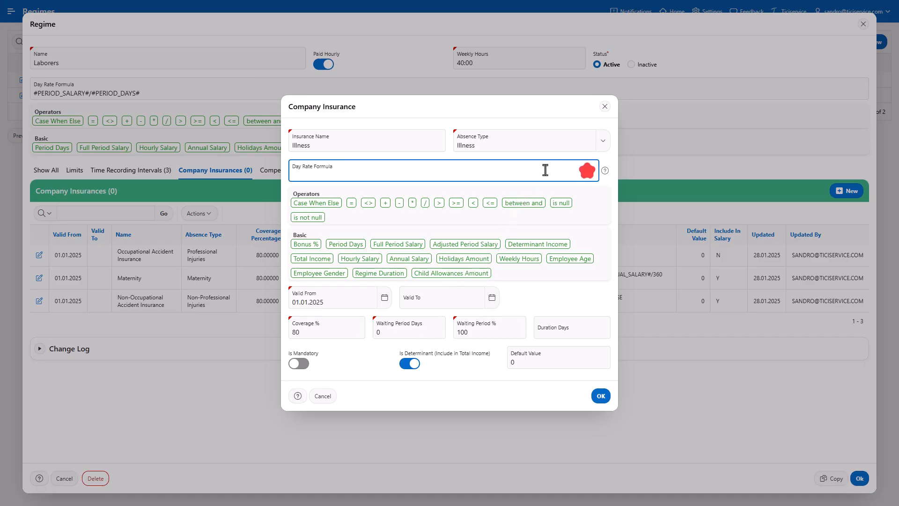
{"action": "type", "text": "#ANNUAL_SALARY#/365"}
{"action": "key", "text": "ctrl+a"}
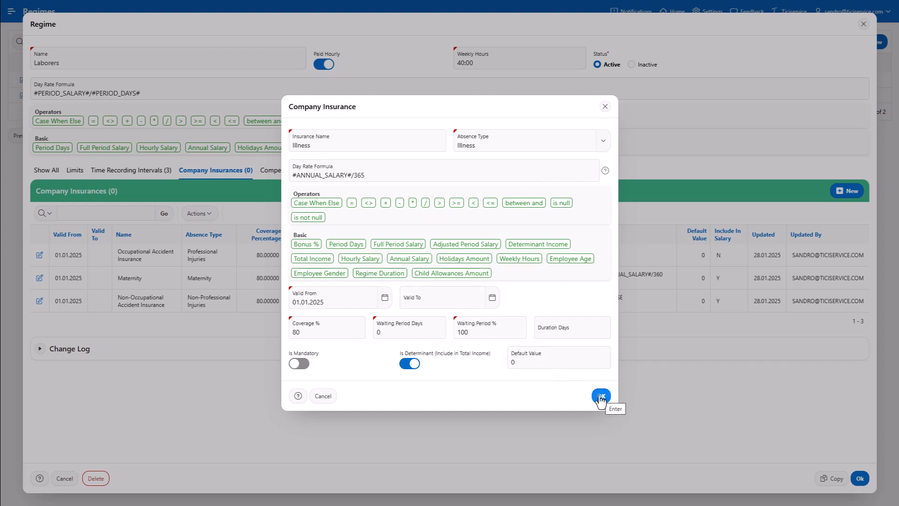
{"action": "left_click", "coordinate": [601, 396]}
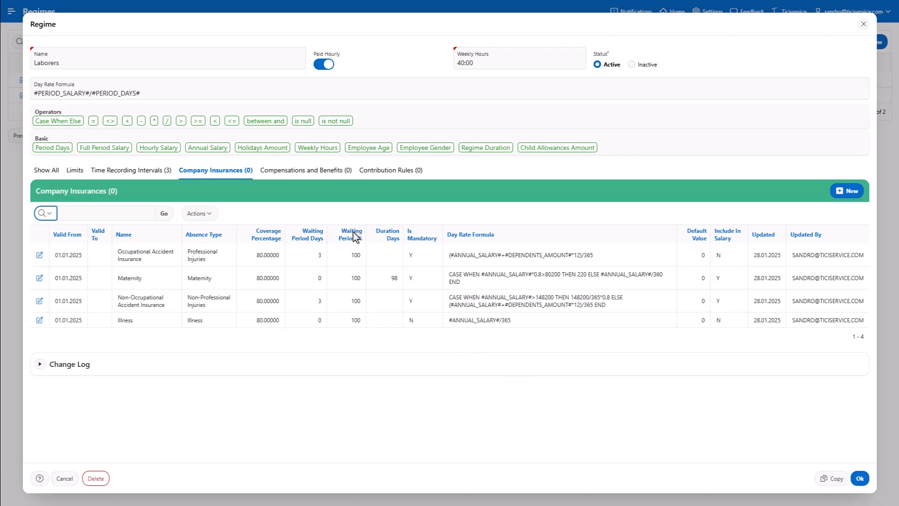
- Start a new compensation and benefit named Bonus with the Last Year token, and make it subject to taxation
{"action": "left_click", "coordinate": [305, 172]}
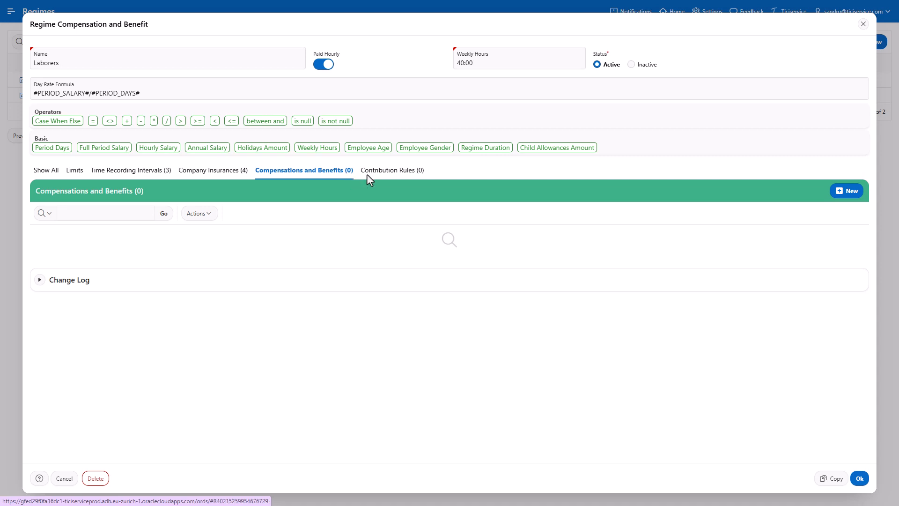
{"action": "left_click", "coordinate": [843, 196]}
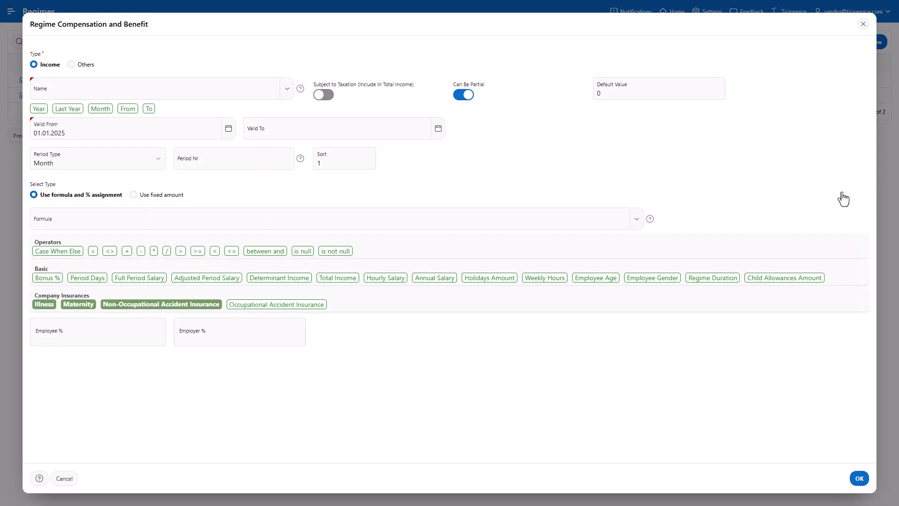
{"action": "left_click", "coordinate": [230, 92]}
{"action": "type", "text": "Bonus"}
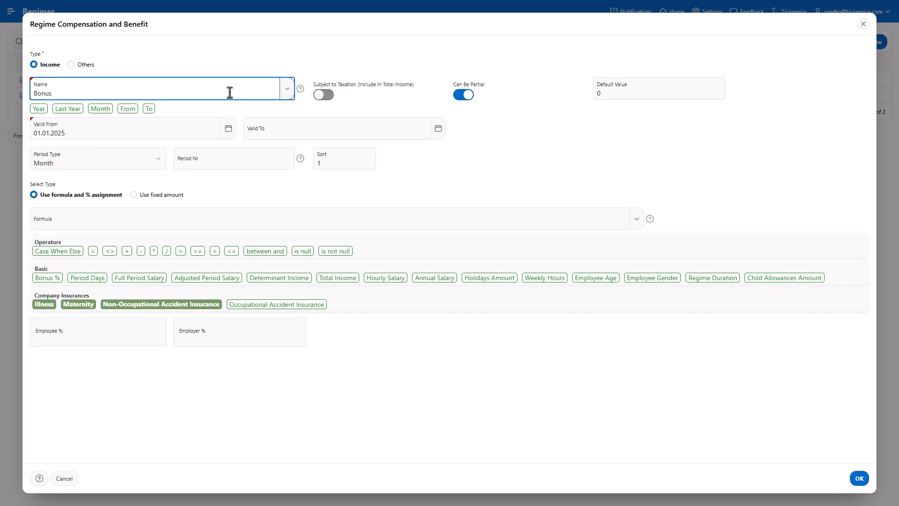
{"action": "left_click", "coordinate": [68, 108]}
{"action": "left_click", "coordinate": [319, 98]}
{"action": "left_click", "coordinate": [319, 99]}
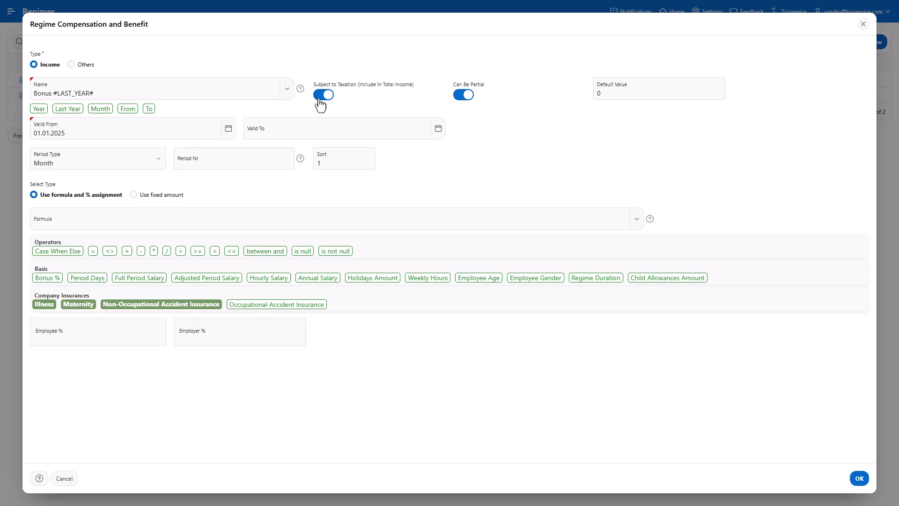
- Set period number 3, paste the formula #BONUS_PERC#/ #ANNUAL_SALARY#*100 and save the Bonus compensation
{"action": "left_click", "coordinate": [256, 161]}
{"action": "type", "text": "3"}
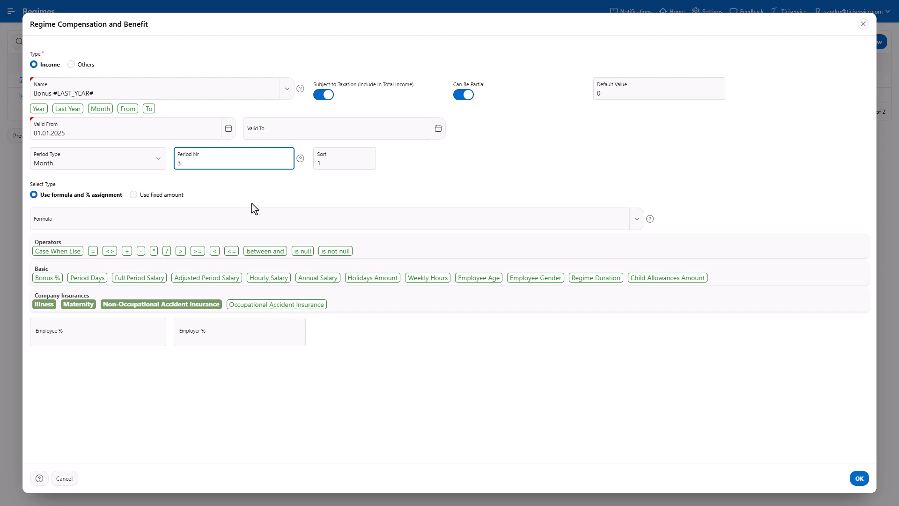
{"action": "left_click", "coordinate": [251, 220]}
{"action": "type", "text": "#BONUS_PERC#/ #ANNUAL_SALARY#*100"}
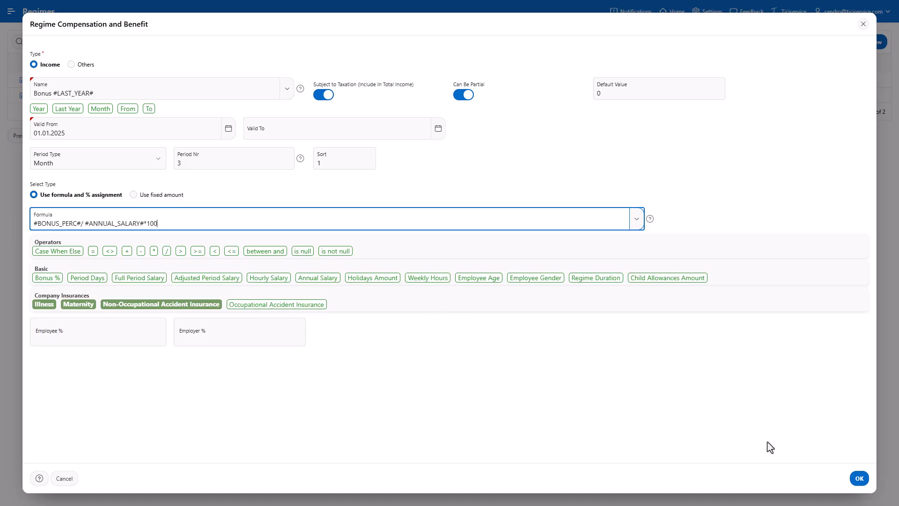
{"action": "left_click", "coordinate": [859, 479]}
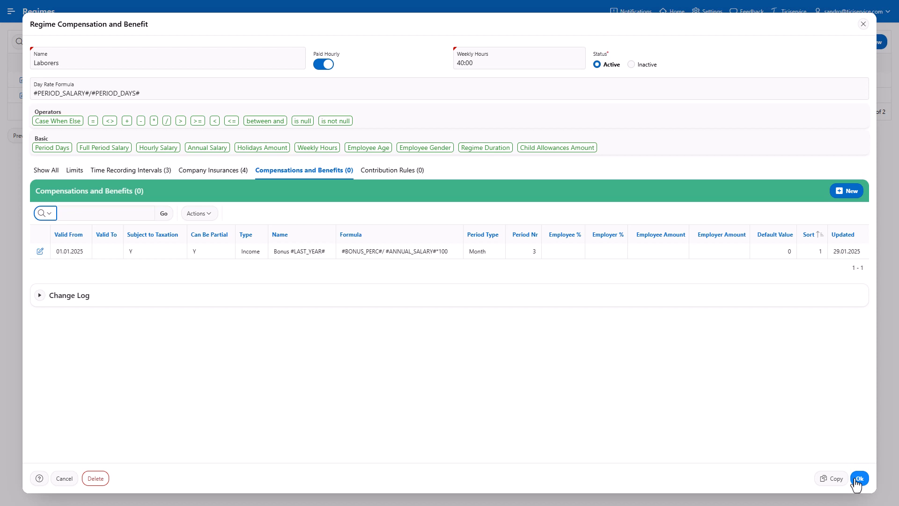
- Start a new compensation named Public Holiday Allowance and make it subject to taxation
{"action": "left_click", "coordinate": [847, 191]}
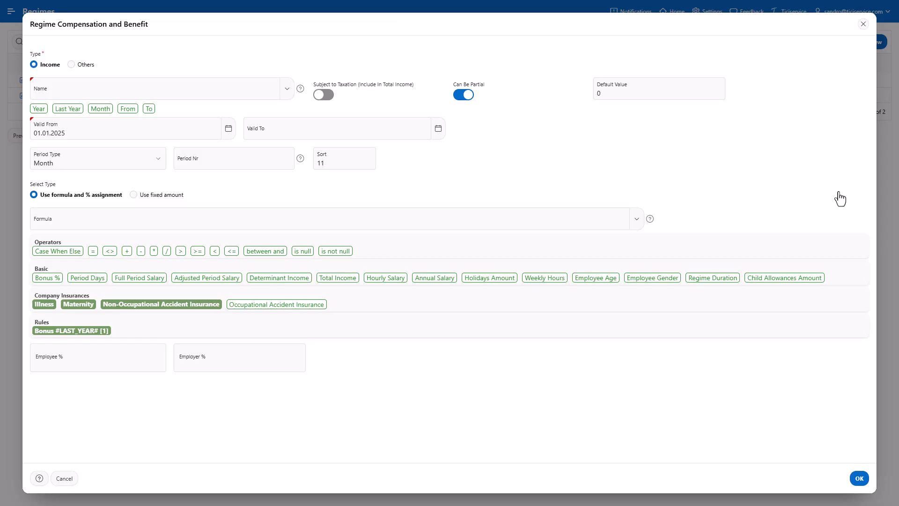
{"action": "left_click", "coordinate": [268, 94]}
{"action": "type", "text": "Public Holiday Allowance"}
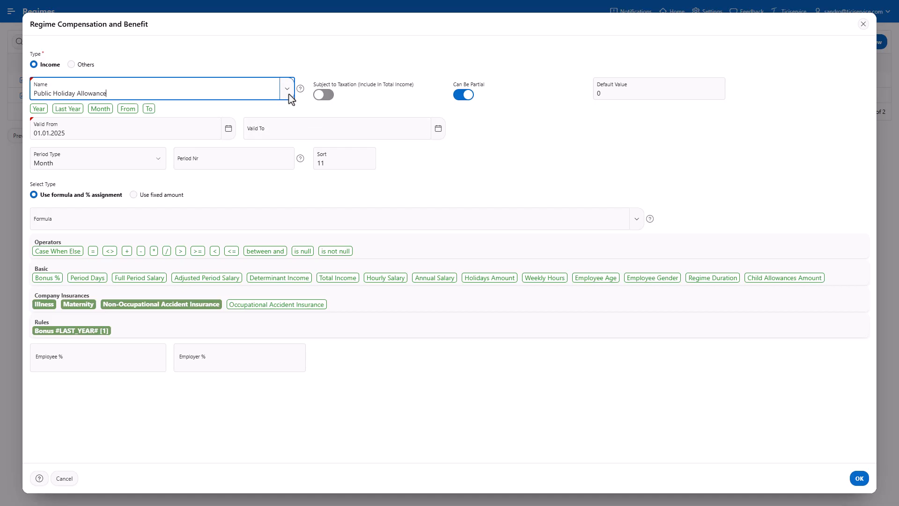
{"action": "left_click", "coordinate": [323, 96]}
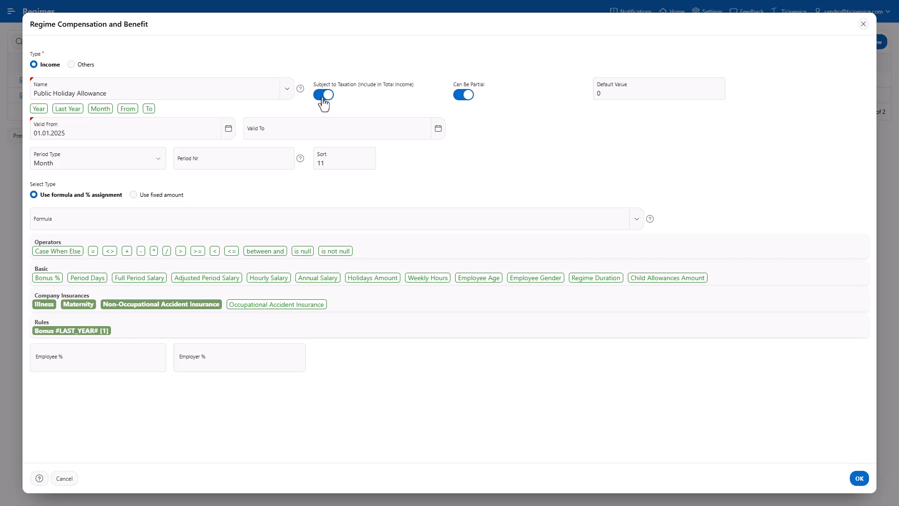
{"action": "left_click", "coordinate": [358, 156]}
{"action": "type", "text": "0"}
{"action": "left_click", "coordinate": [381, 160]}
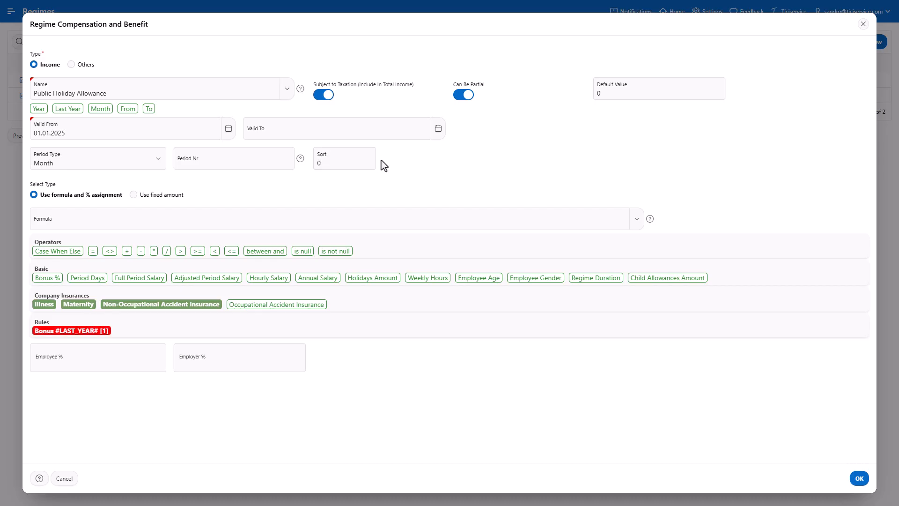
{"action": "left_click", "coordinate": [361, 161]}
{"action": "type", "text": "11"}
{"action": "left_click", "coordinate": [298, 175]}
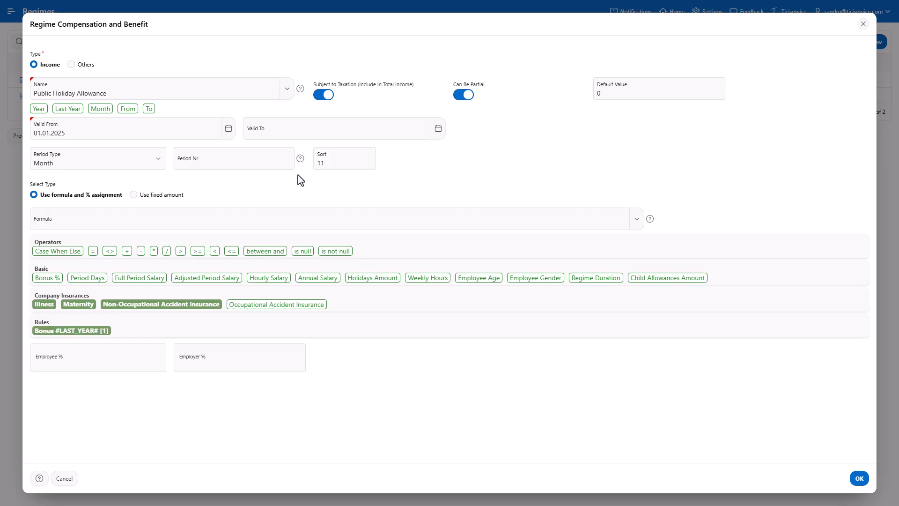
- Set the formula to Adjusted Period Salary and Employee % to 3.6, then save the Public Holiday Allowance
{"action": "left_click", "coordinate": [244, 221]}
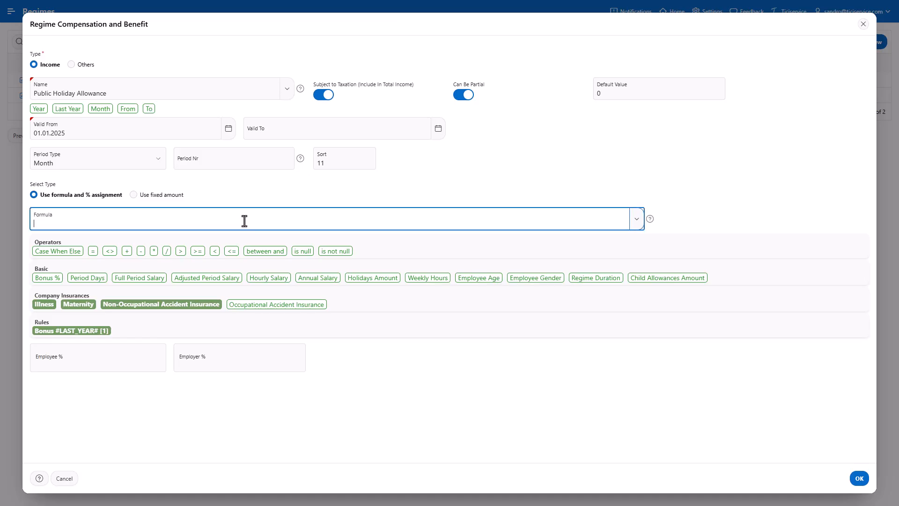
{"action": "left_click", "coordinate": [232, 281]}
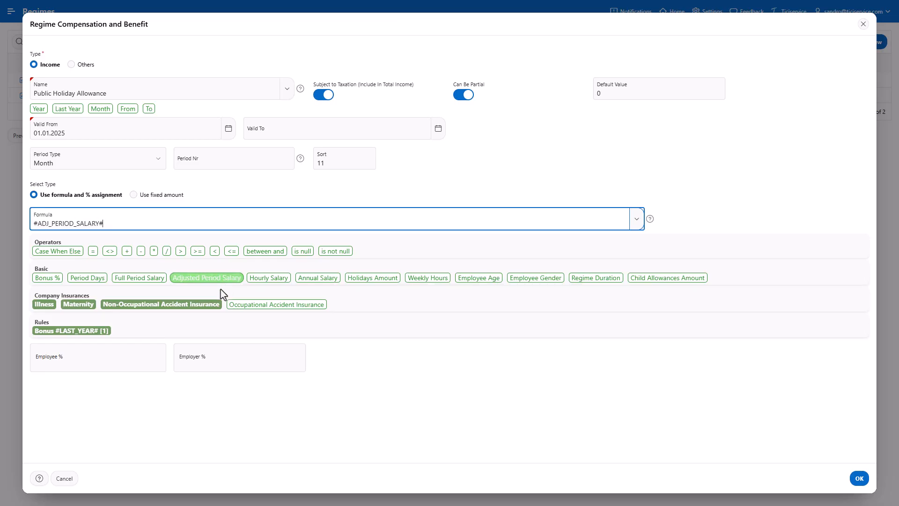
{"action": "left_click", "coordinate": [140, 362]}
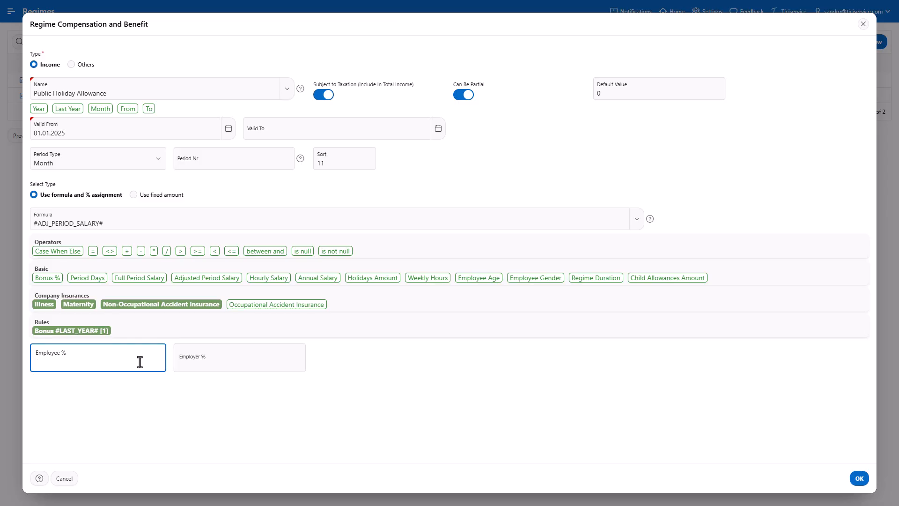
{"action": "type", "text": "3.6"}
{"action": "left_click", "coordinate": [860, 478]}
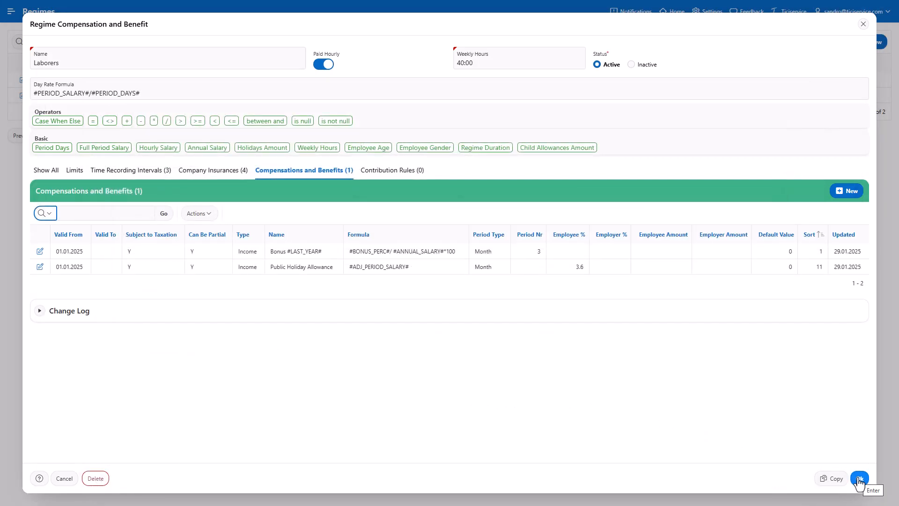
{"action": "left_click", "coordinate": [859, 480]}
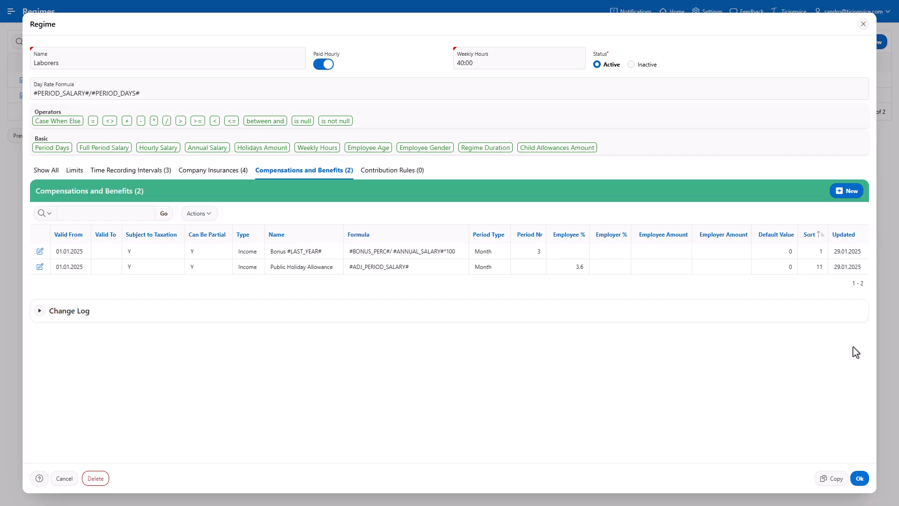
- Start a new compensation named Vacation Allowance and make it subject to taxation
{"action": "left_click", "coordinate": [848, 199]}
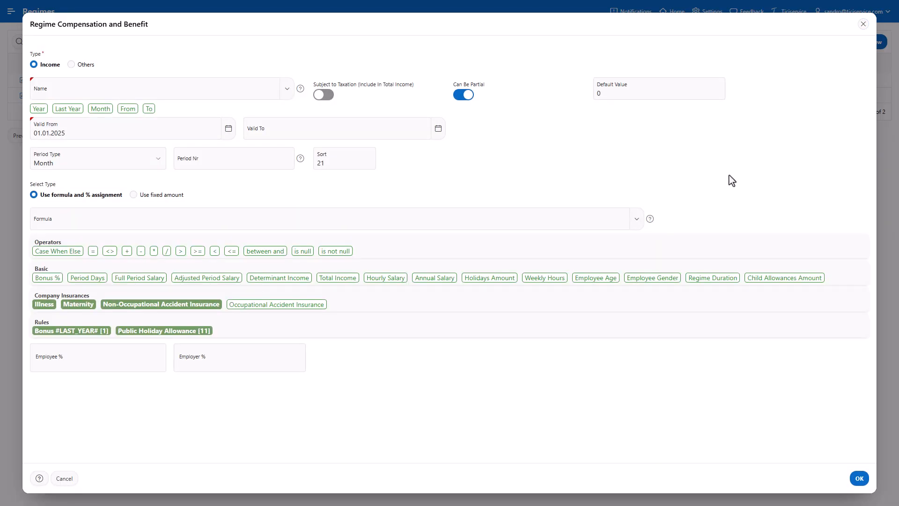
{"action": "left_click", "coordinate": [266, 92]}
{"action": "type", "text": "Vacation Allowance"}
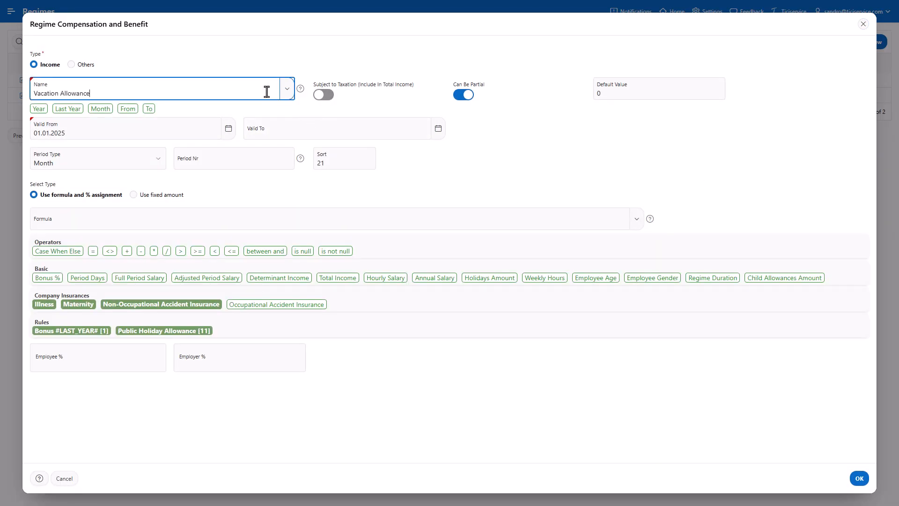
{"action": "left_click", "coordinate": [323, 101]}
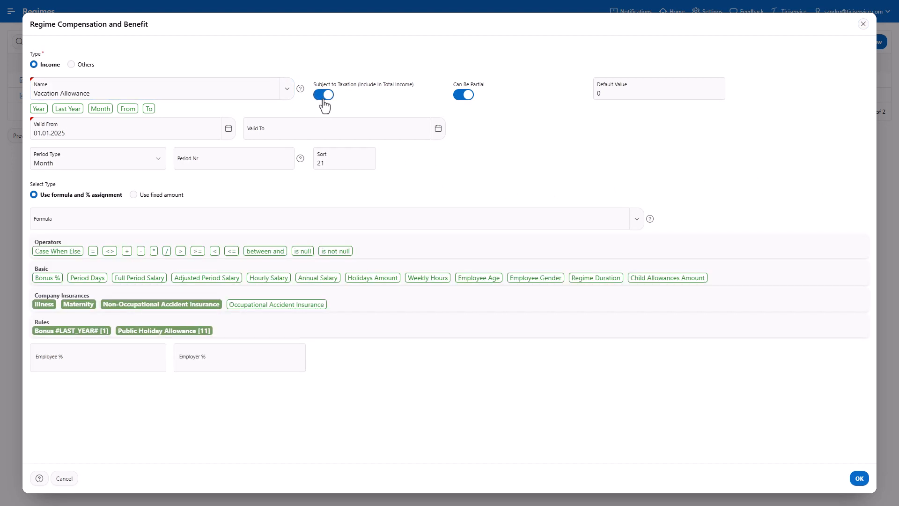
{"action": "left_click", "coordinate": [351, 160]}
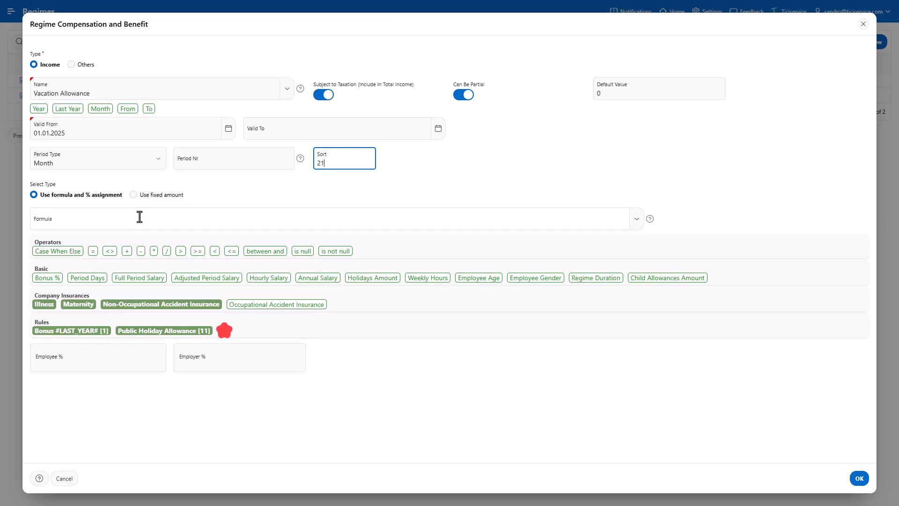
- Build the formula Adjusted Period Salary + Public Holiday Allowance rule, set Employee % to 8.33, and save
{"action": "left_click", "coordinate": [121, 221]}
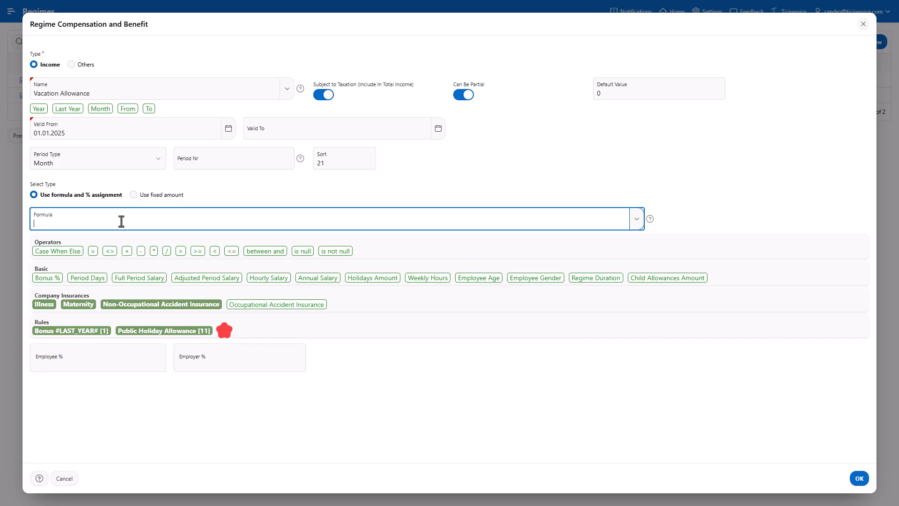
{"action": "left_click", "coordinate": [206, 278]}
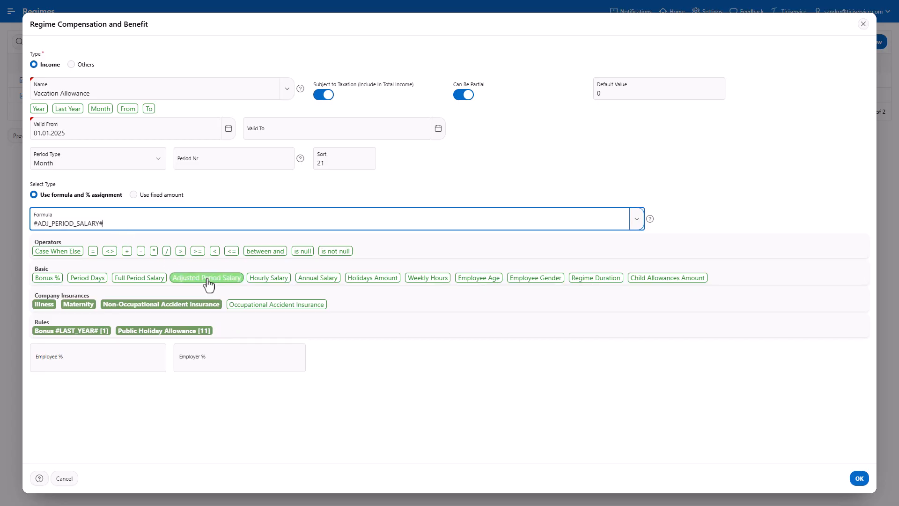
{"action": "left_click", "coordinate": [127, 252]}
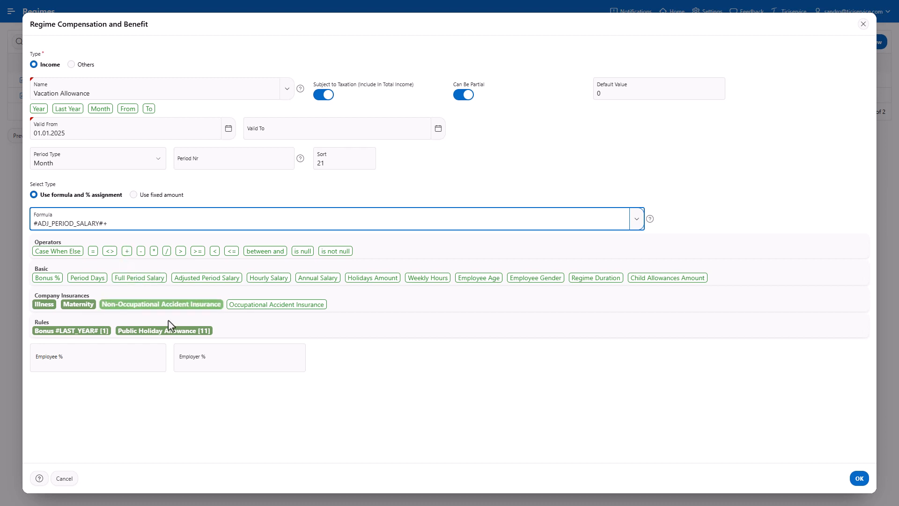
{"action": "left_click", "coordinate": [176, 332]}
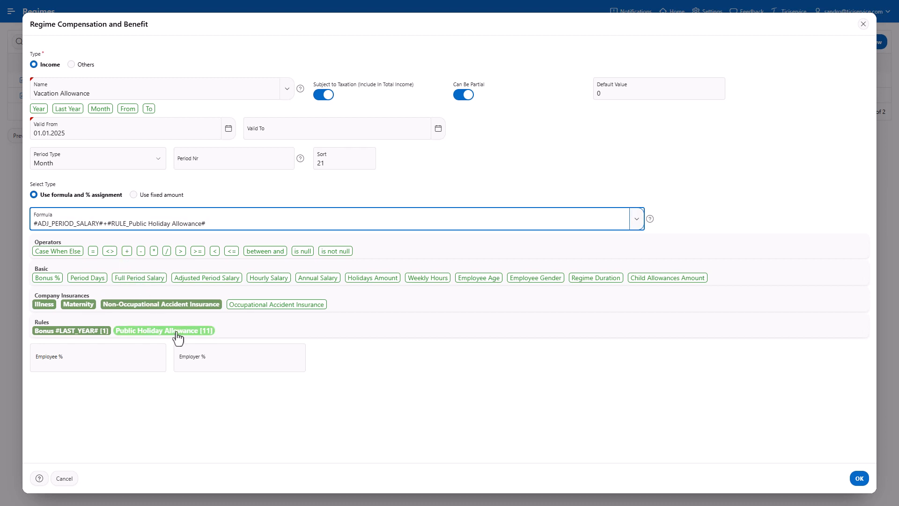
{"action": "left_click", "coordinate": [136, 363]}
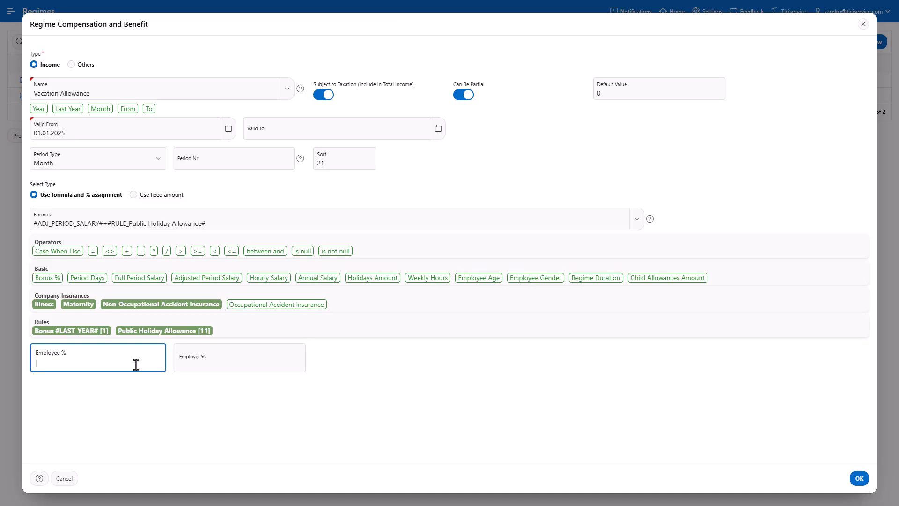
{"action": "type", "text": "8.33"}
{"action": "left_click", "coordinate": [859, 479]}
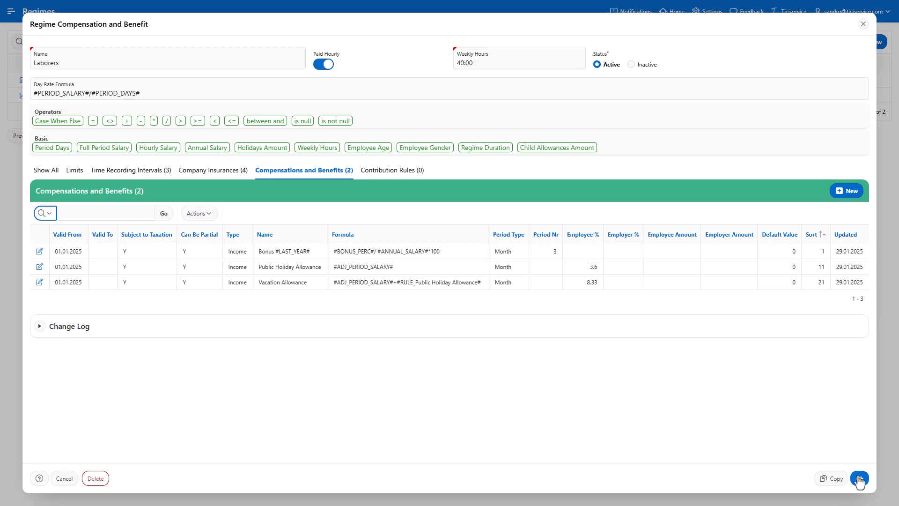
- Start a new compensation named Thirteenth month salary with the Year token, subject to taxation
{"action": "left_click", "coordinate": [845, 191]}
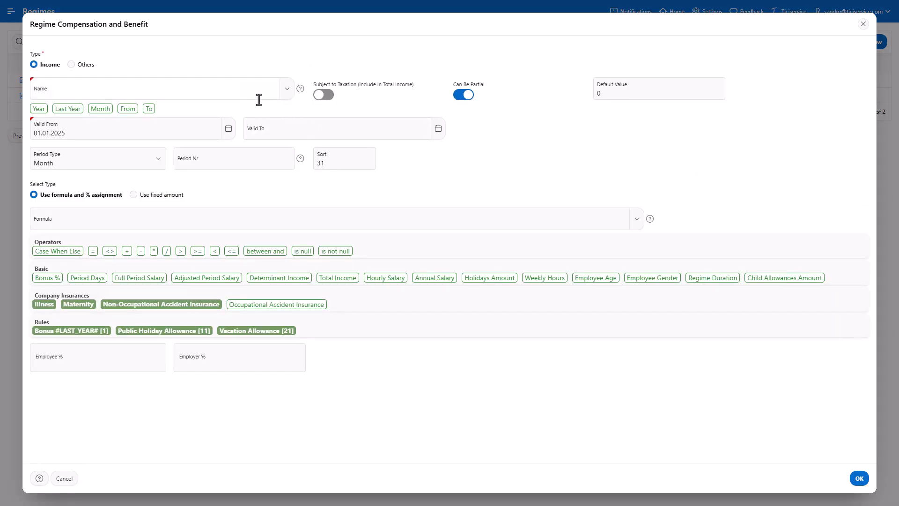
{"action": "left_click", "coordinate": [243, 94]}
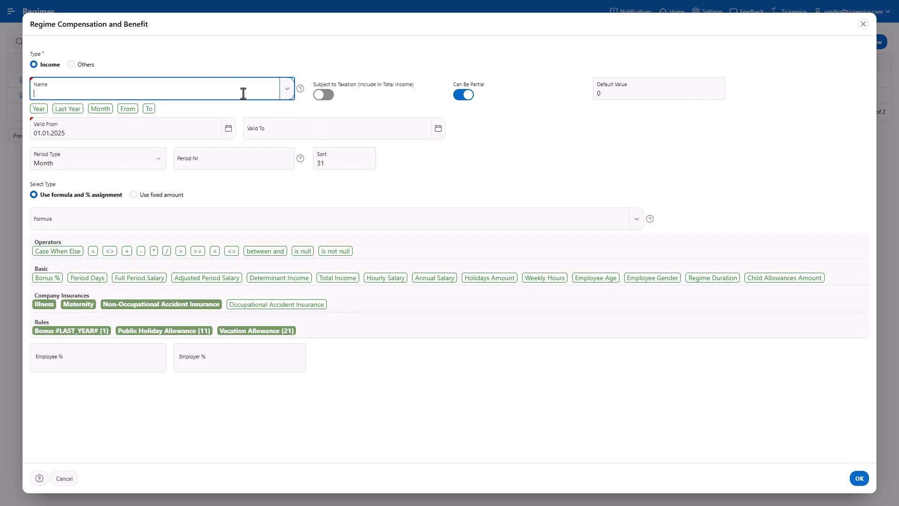
{"action": "type", "text": "Thirteenth month salary"}
{"action": "left_click", "coordinate": [38, 109]}
{"action": "left_click", "coordinate": [324, 105]}
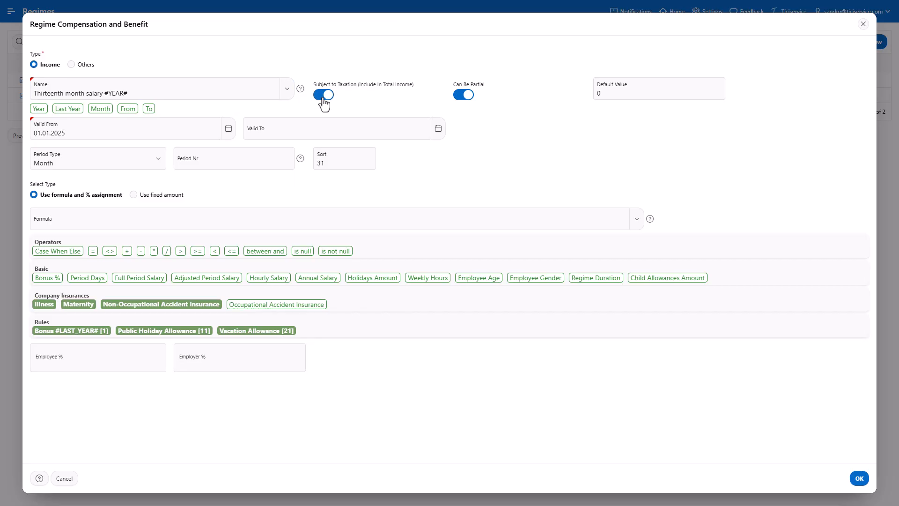
- Build the formula Adjusted Period Salary + Public Holiday Allowance rule + Vacation Allowance rule
{"action": "left_click", "coordinate": [211, 221]}
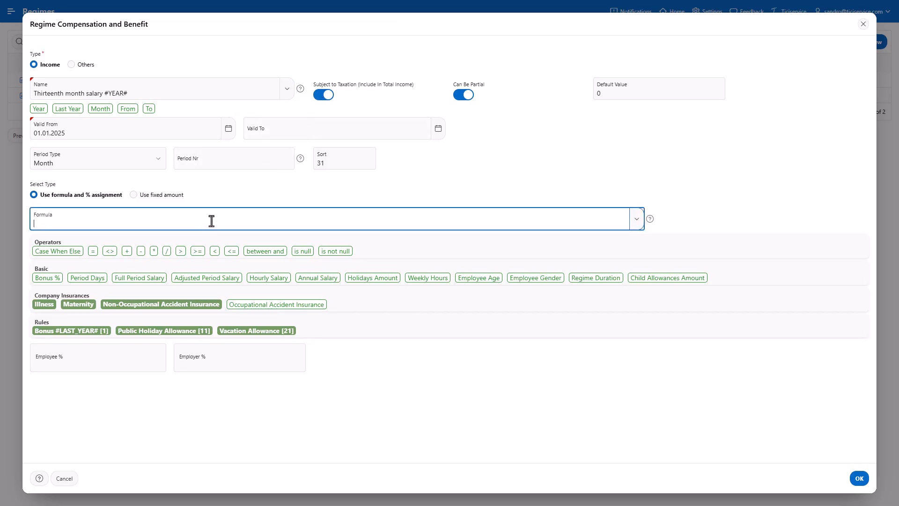
{"action": "left_click", "coordinate": [217, 279]}
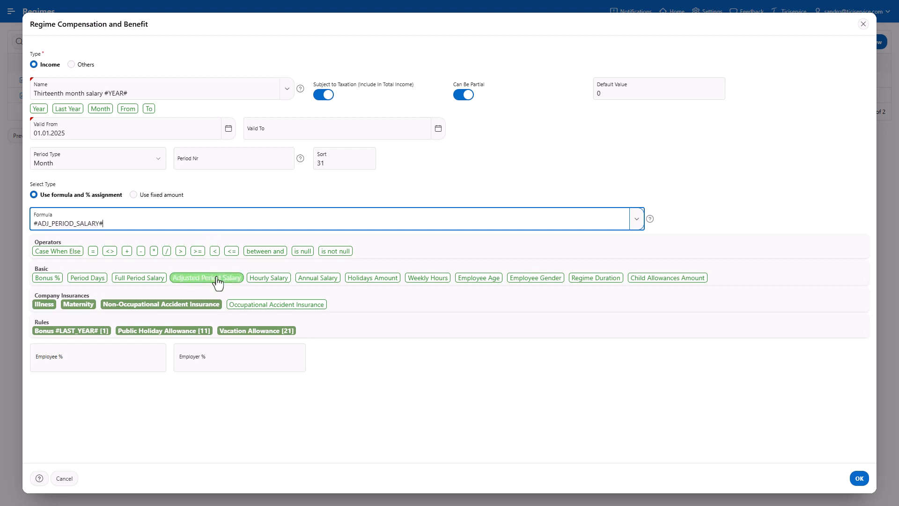
{"action": "left_click", "coordinate": [127, 251]}
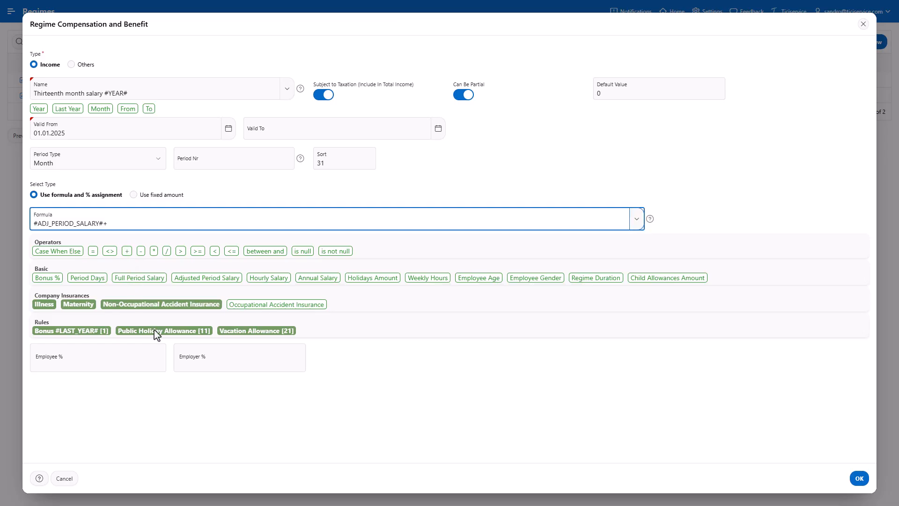
{"action": "left_click", "coordinate": [155, 330]}
{"action": "left_click", "coordinate": [126, 251]}
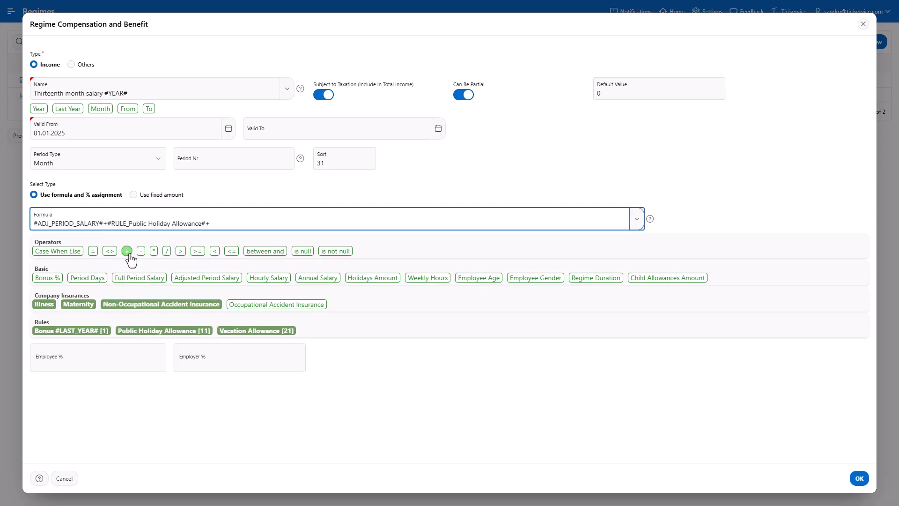
{"action": "left_click", "coordinate": [239, 330]}
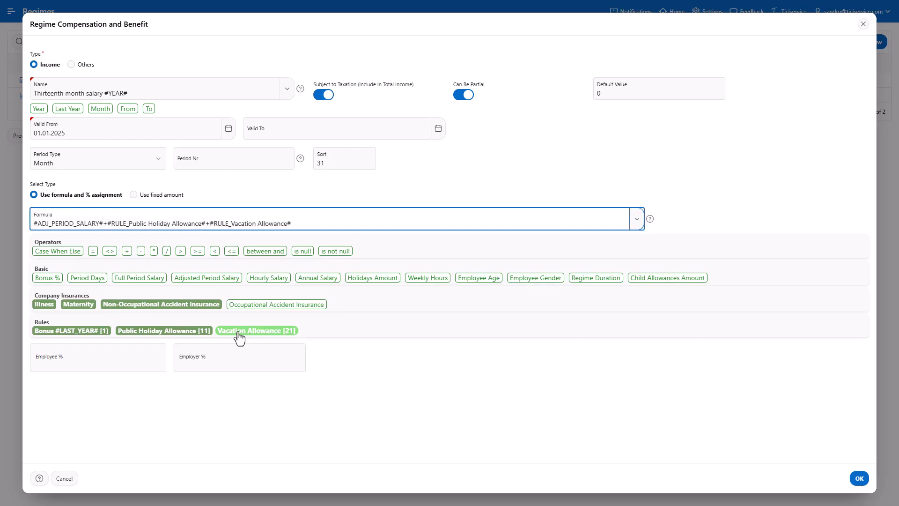
- Set Employee % of the Thirteenth month salary to 8.33 and save the compensation
{"action": "left_click", "coordinate": [148, 361]}
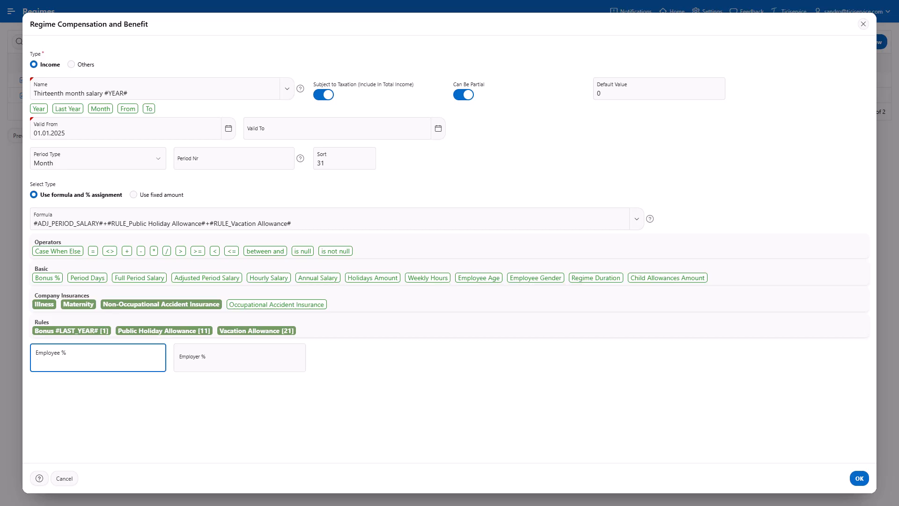
{"action": "type", "text": "8.33"}
{"action": "left_click", "coordinate": [860, 479]}
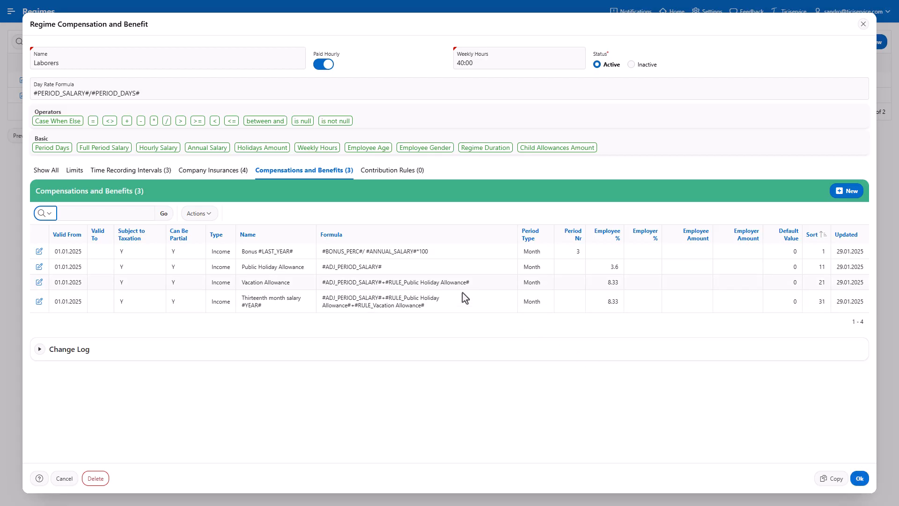
- Start a new contribution rule named OASI/DI/APG and paste the CASE formula exempting employees over 65 earning up to 1400
{"action": "left_click", "coordinate": [398, 177]}
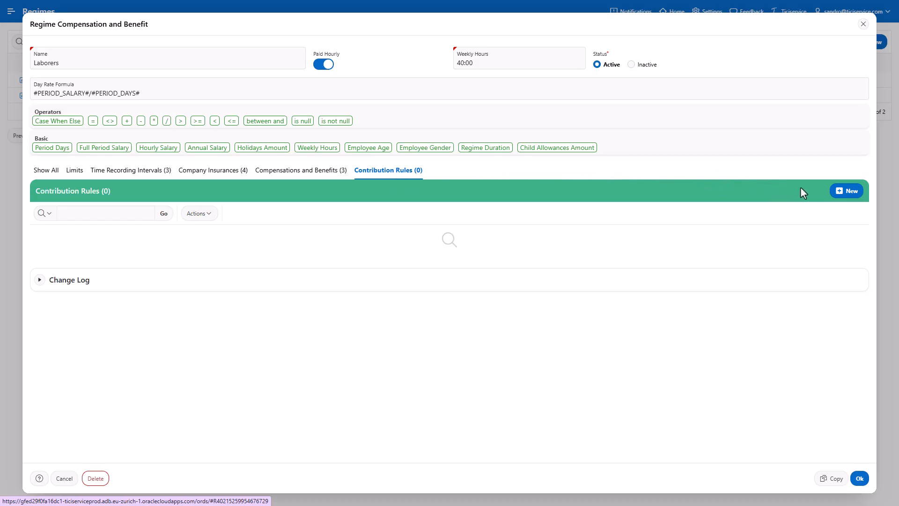
{"action": "left_click", "coordinate": [851, 197]}
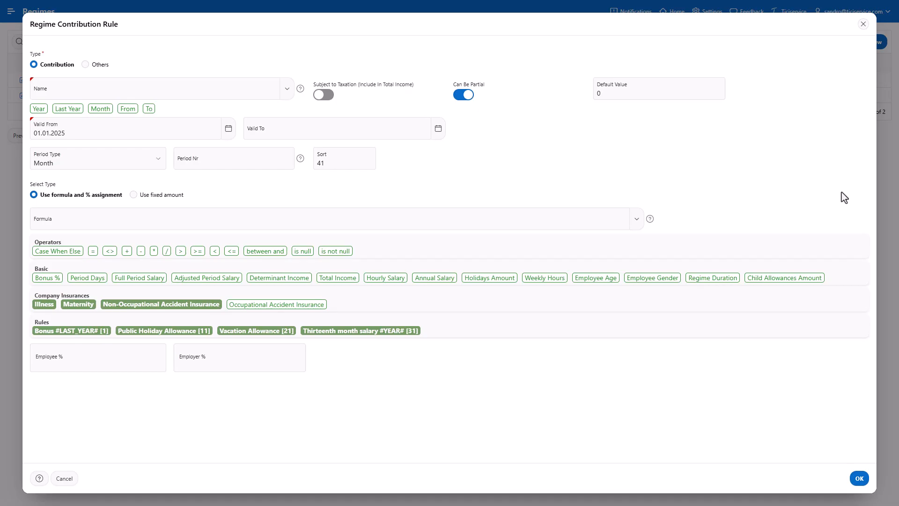
{"action": "left_click", "coordinate": [243, 95]}
{"action": "type", "text": "OASI/DI/APG"}
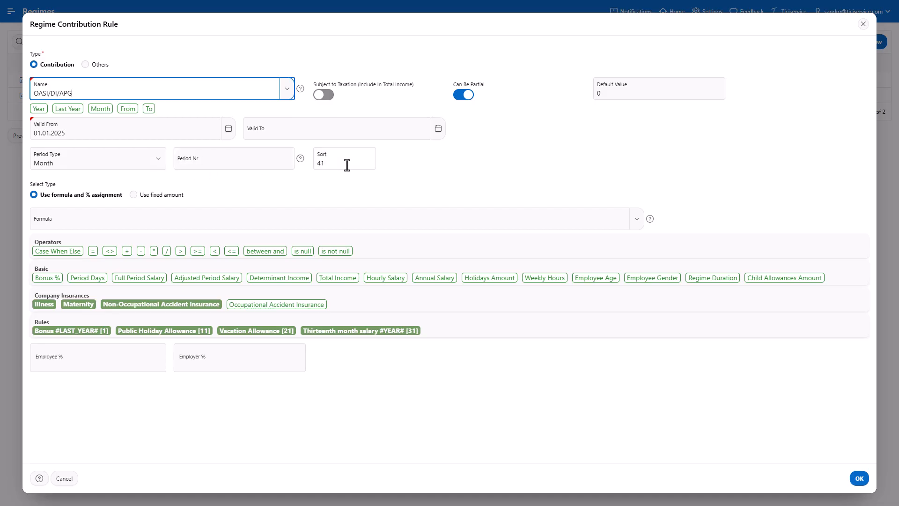
{"action": "left_click", "coordinate": [359, 226]}
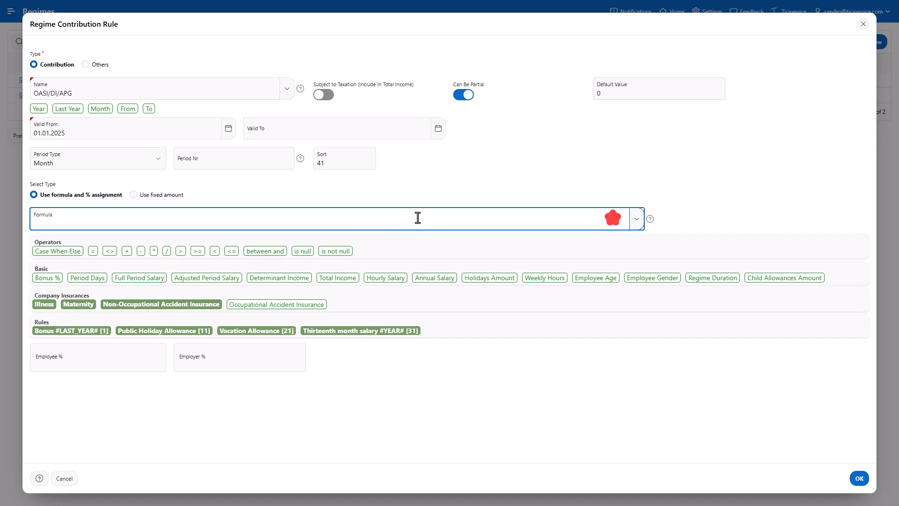
{"action": "type", "text": "CASE WHEN #EMPLOYEE_AGE# > 65 AND #DET_INCOME# <= 1400 THEN NULL WHEN #EMPLOYEE_AGE# > 65 THEN #DET_INCOME# - 1400 ELSE #DET_INCOME# END"}
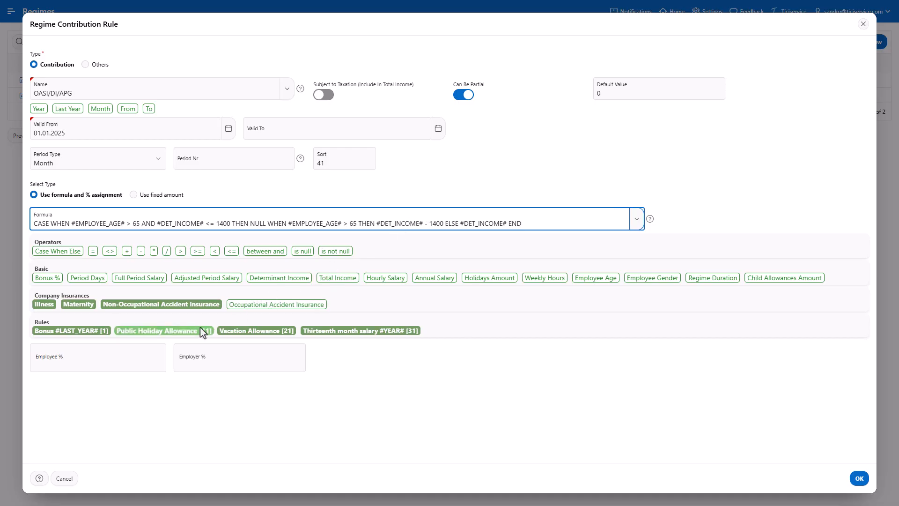
- Set both Employee % and Employer % to 5.3 and save the OASI/DI/APG contribution rule
{"action": "left_click", "coordinate": [141, 357]}
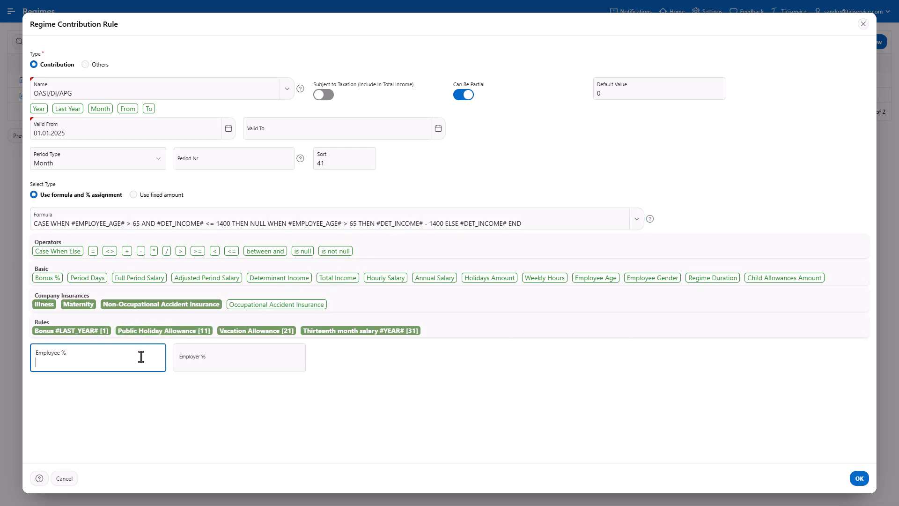
{"action": "type", "text": "5.3"}
{"action": "left_click", "coordinate": [235, 362]}
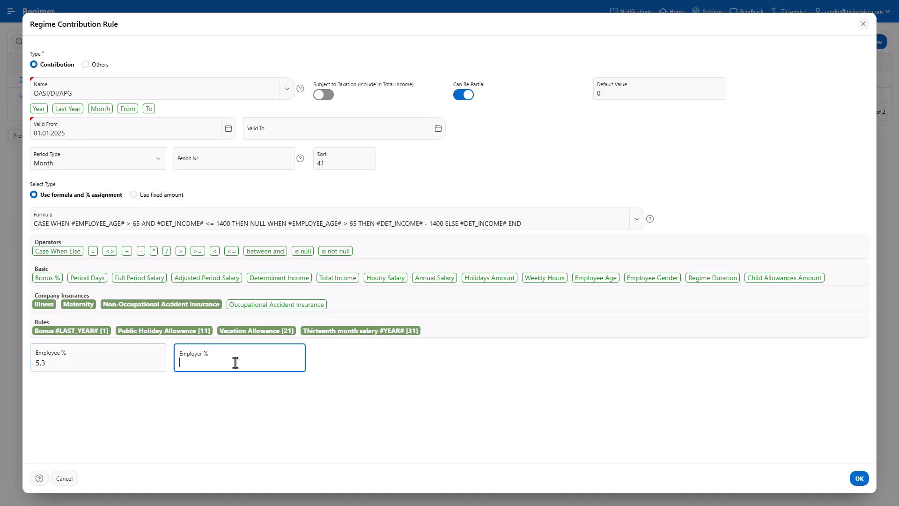
{"action": "type", "text": "5.3"}
{"action": "left_click", "coordinate": [860, 478]}
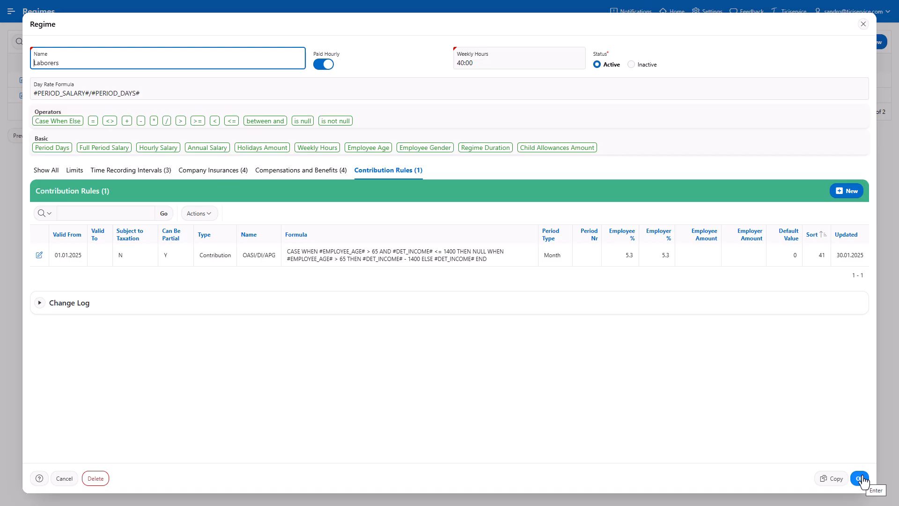
- Start a new contribution rule named Unemployment Insurance tier 1 and paste its CASE formula with gender, age and annual salary 2300 conditions
{"action": "left_click", "coordinate": [842, 198]}
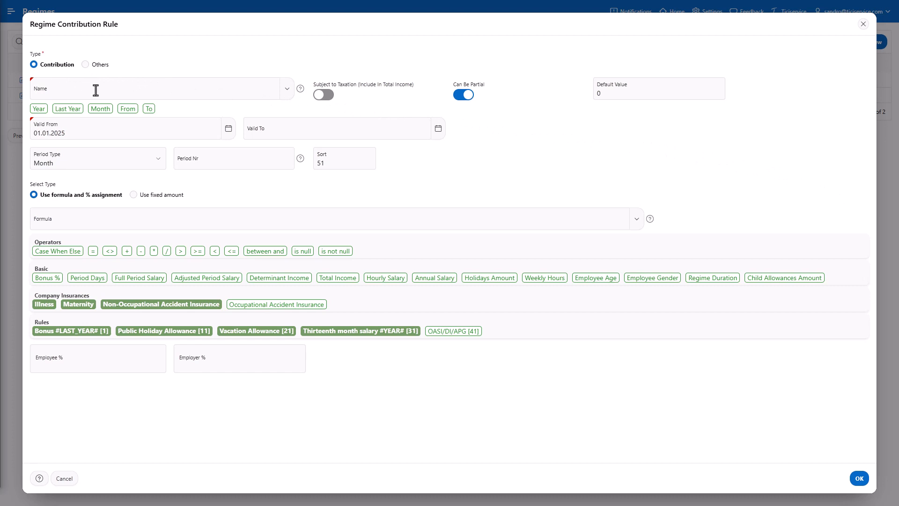
{"action": "left_click", "coordinate": [208, 95]}
{"action": "type", "text": "Unemployment Insurance tier 1"}
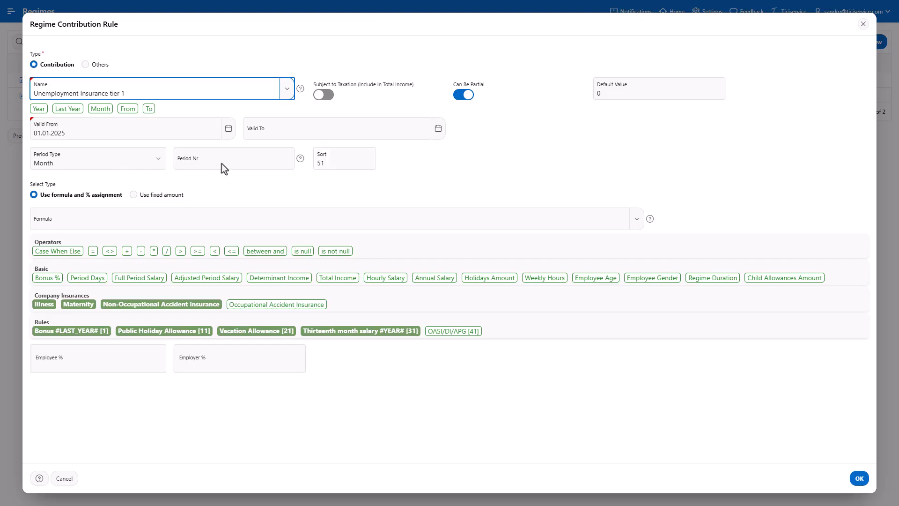
{"action": "key", "text": "alt+Tab"}
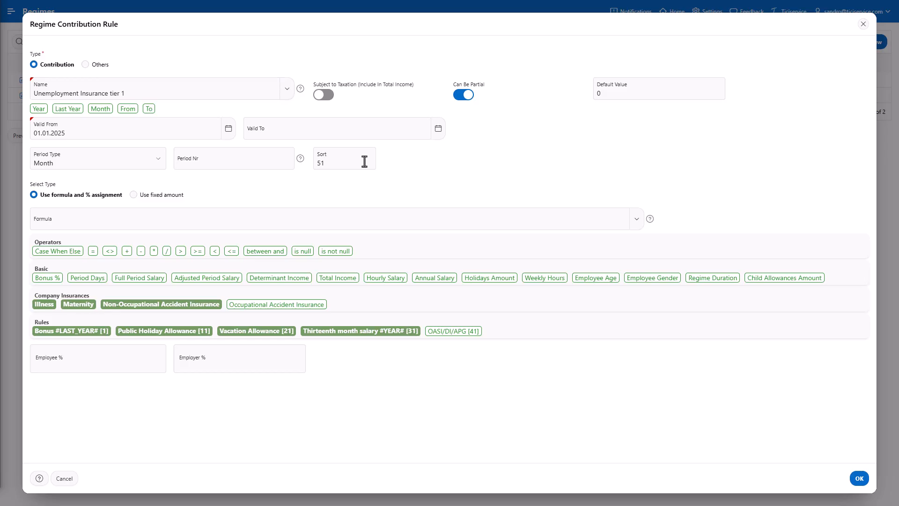
{"action": "left_click", "coordinate": [418, 219]}
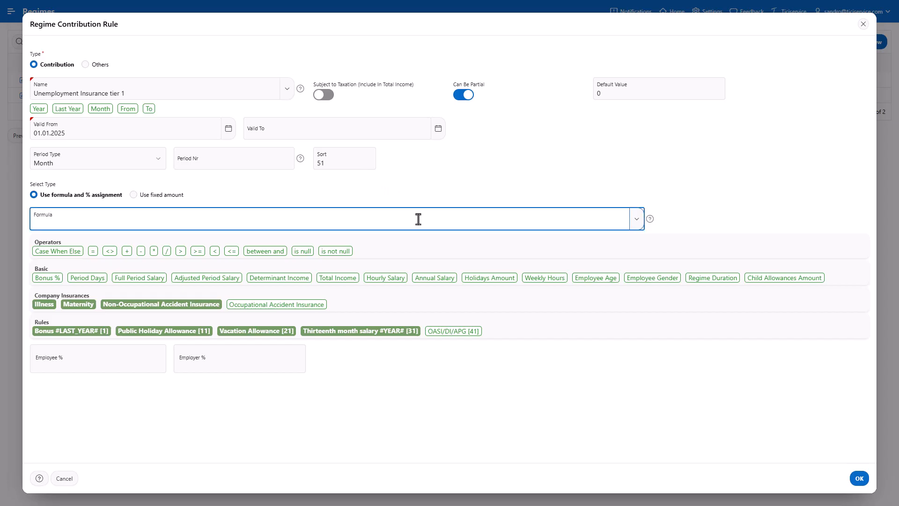
{"action": "key", "text": "ctrl+v"}
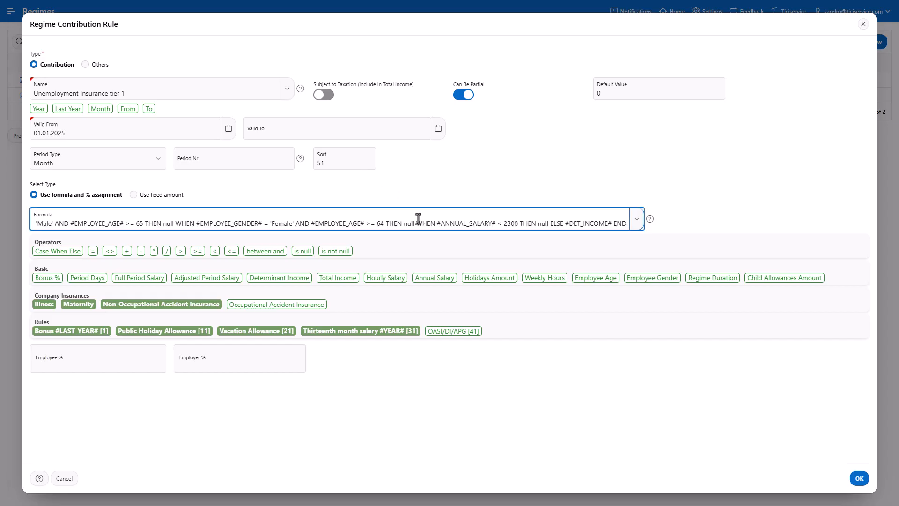
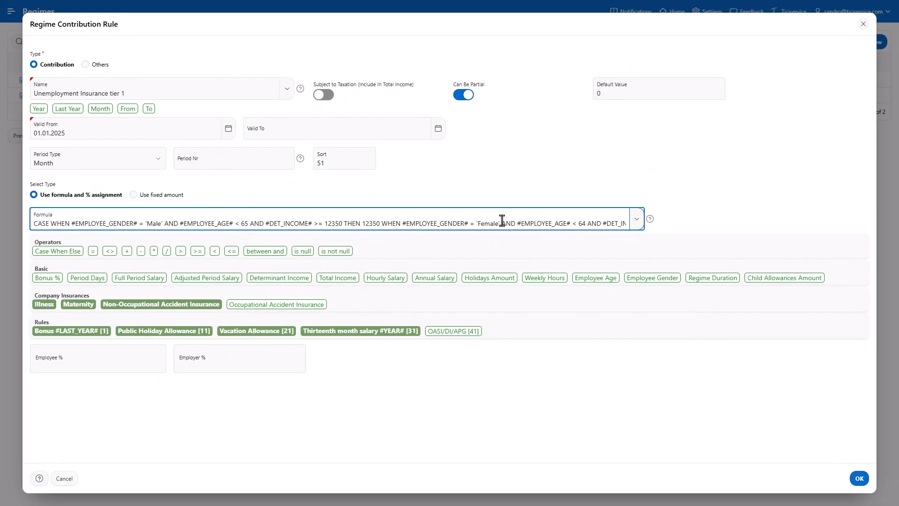
- Set both Employee % and Employer % to 1.1 and save the Unemployment Insurance tier 1 contribution rule
{"action": "left_click", "coordinate": [86, 361]}
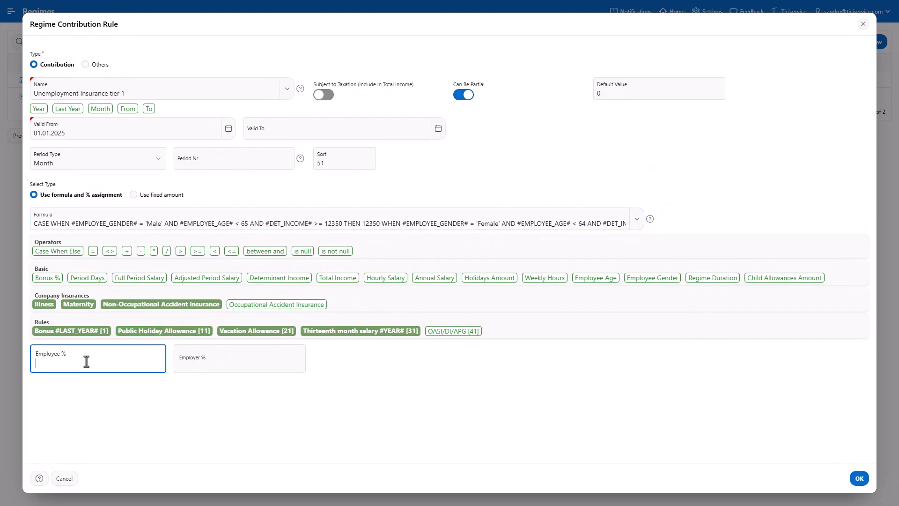
{"action": "type", "text": "1.1"}
{"action": "left_click", "coordinate": [251, 368]}
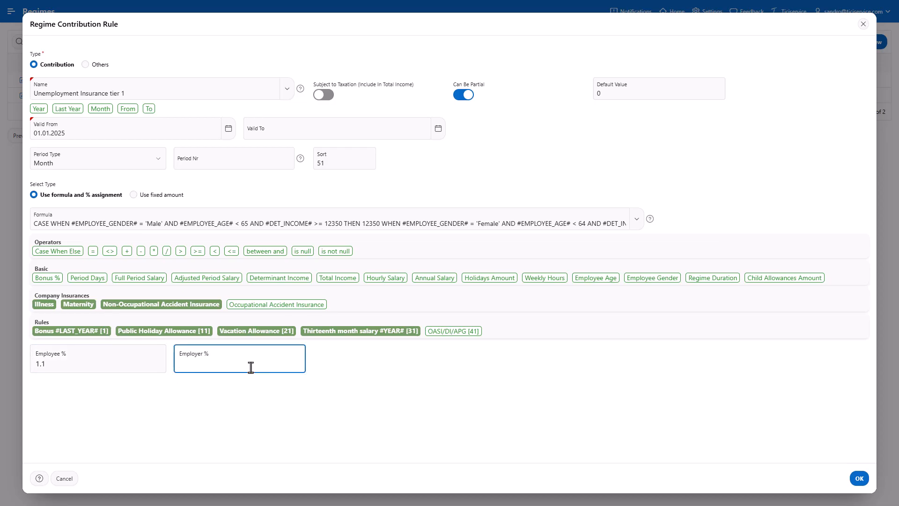
{"action": "type", "text": "1.1"}
{"action": "left_click", "coordinate": [860, 479]}
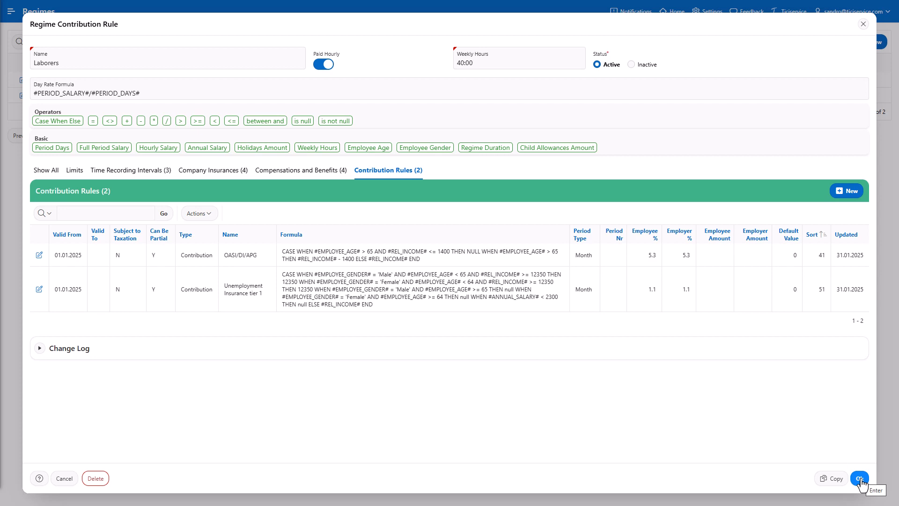
- Start a new contribution rule named Non-Professional Injuries and paste its CASE formula capping relevant income at 12350 minus maternity
{"action": "left_click", "coordinate": [849, 193]}
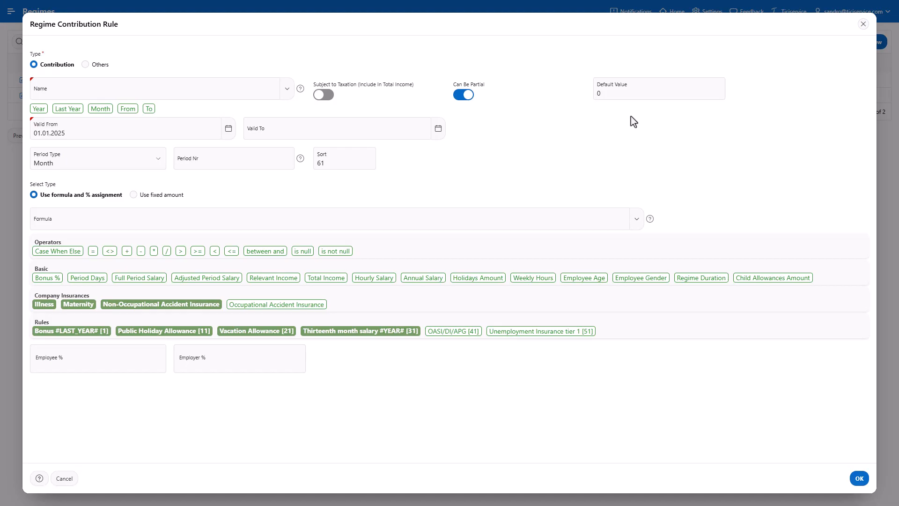
{"action": "left_click", "coordinate": [259, 91]}
{"action": "type", "text": "Non-Professional Injuries"}
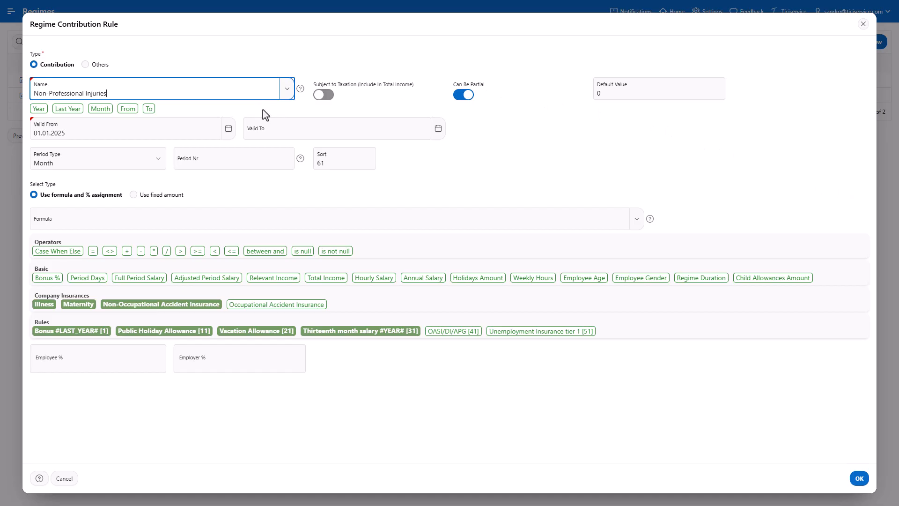
{"action": "left_click", "coordinate": [245, 214]}
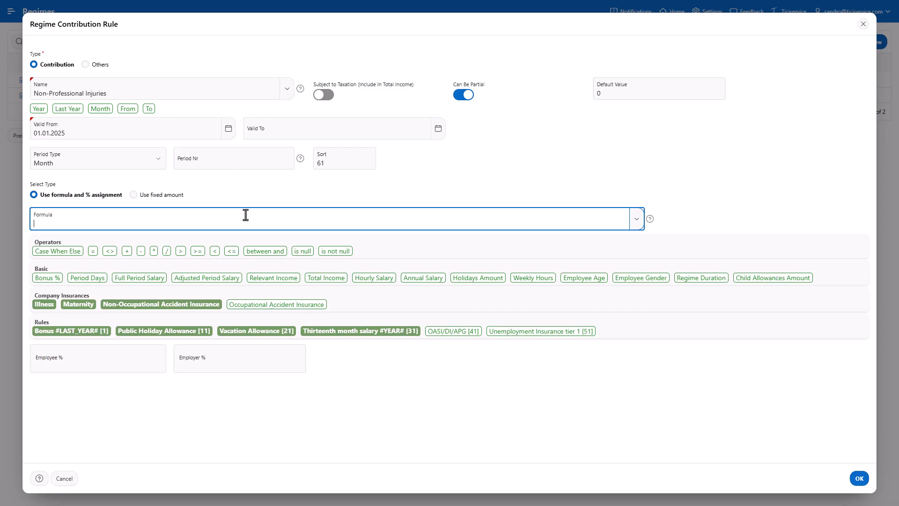
{"action": "type", "text": "CASE WHEN #REL_INCOME#>12350 THEN 12350 ELSE (#REL_INCOME#-#COM_Maternity#) END"}
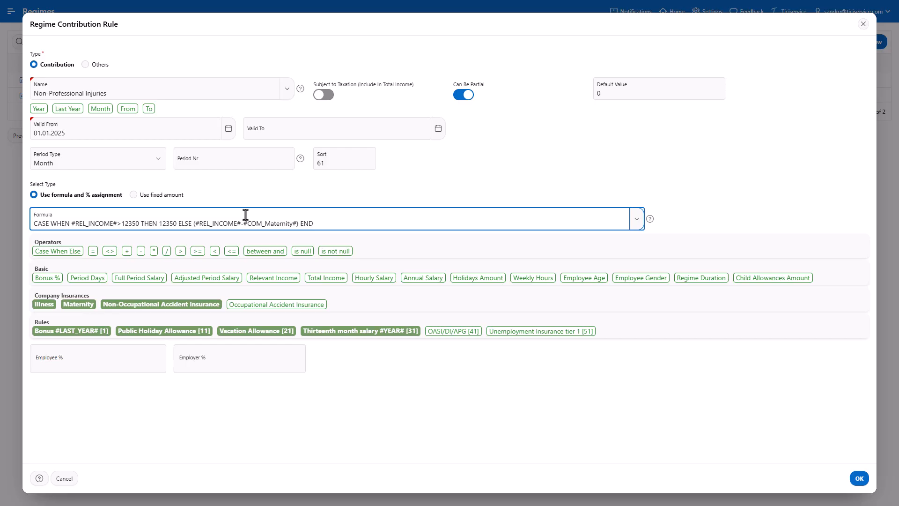
- Set Employee % to 2.13 and save the Non-Professional Injuries contribution rule
{"action": "left_click", "coordinate": [148, 363]}
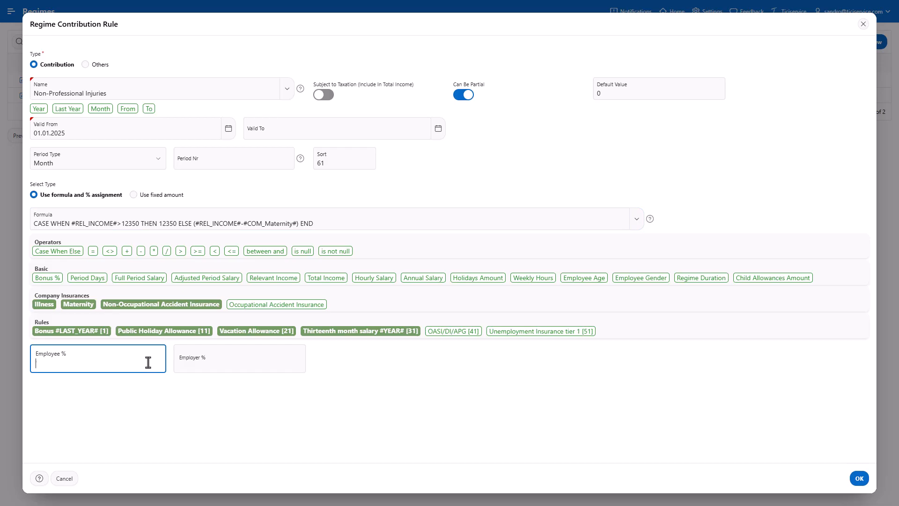
{"action": "type", "text": "2.13"}
{"action": "left_click", "coordinate": [859, 480]}
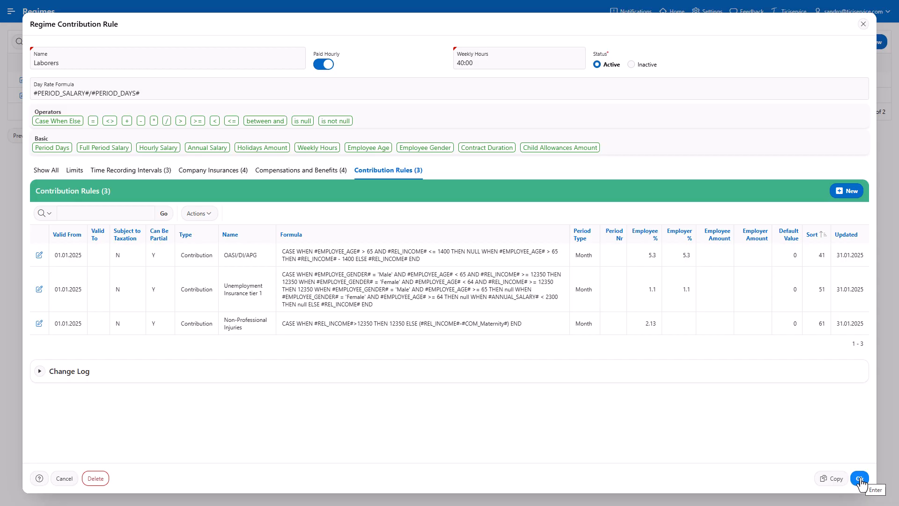
- Start a new contribution rule named Loss of Earnings Insurance and paste its CASE formula with contract duration, age and annual salary conditions
{"action": "left_click", "coordinate": [848, 192]}
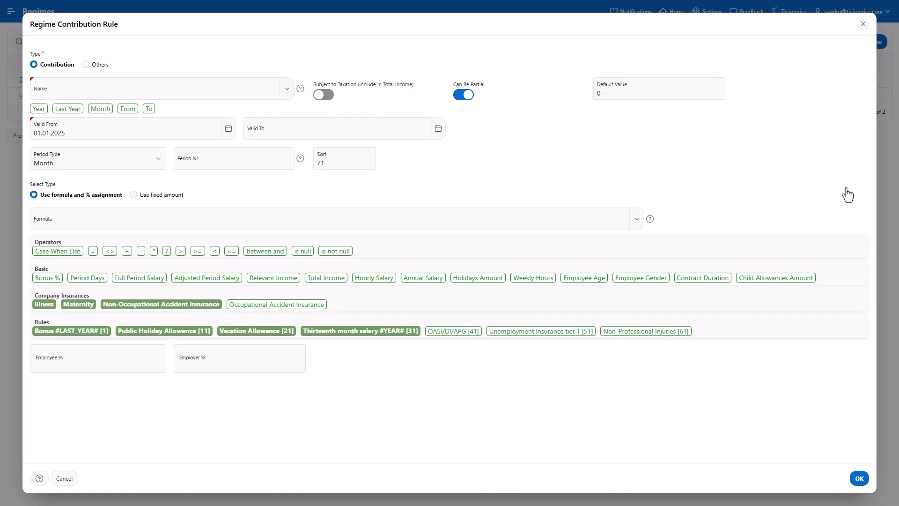
{"action": "left_click", "coordinate": [264, 93]}
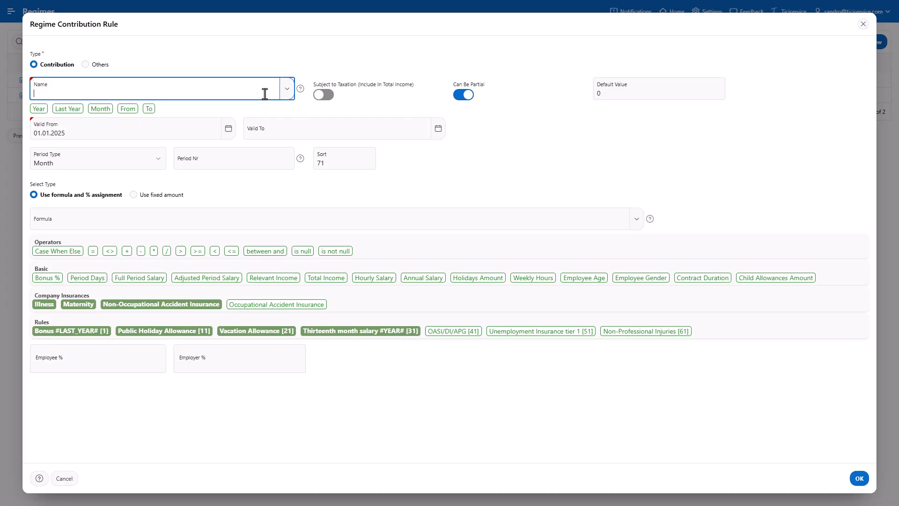
{"action": "type", "text": "Loss of Earnings Insurance"}
{"action": "key", "text": "alt+Tab"}
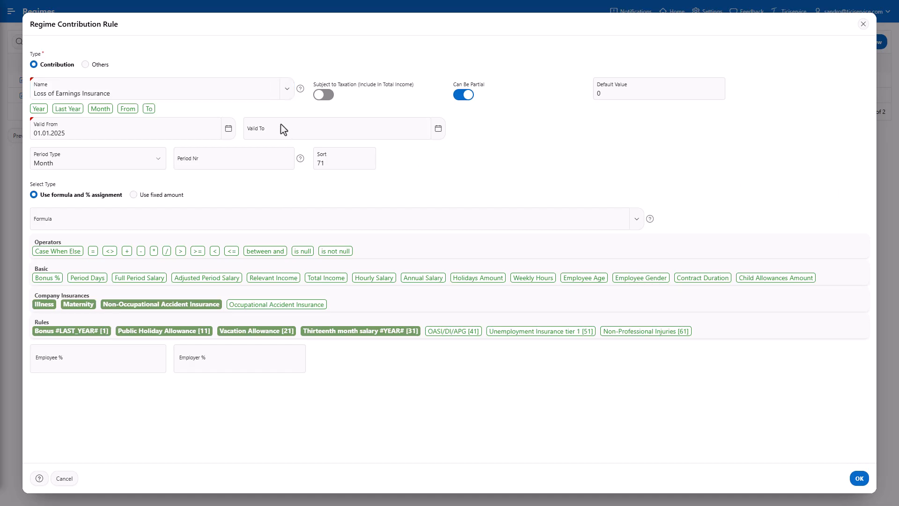
{"action": "left_click", "coordinate": [329, 215]}
{"action": "type", "text": "CASE WHEN #CONTRACT_DURATION# <90 then null WHEN #EMPLOYEE_AGE# < 65 AND #ANNUAL_SALARY# >= 2300 THEN #REL_INCOME# ELSE null END"}
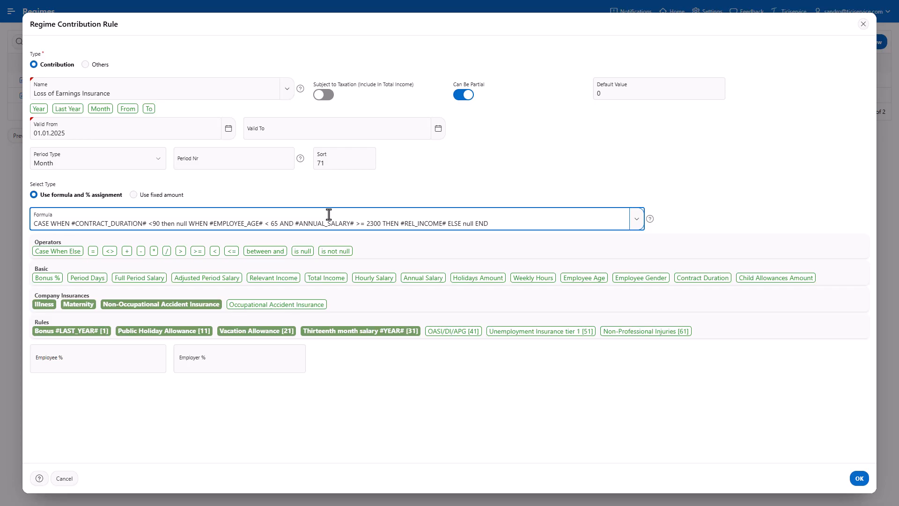
- Set both Employee % and Employer % to .9 and save the Loss of Earnings Insurance contribution rule
{"action": "left_click", "coordinate": [135, 361]}
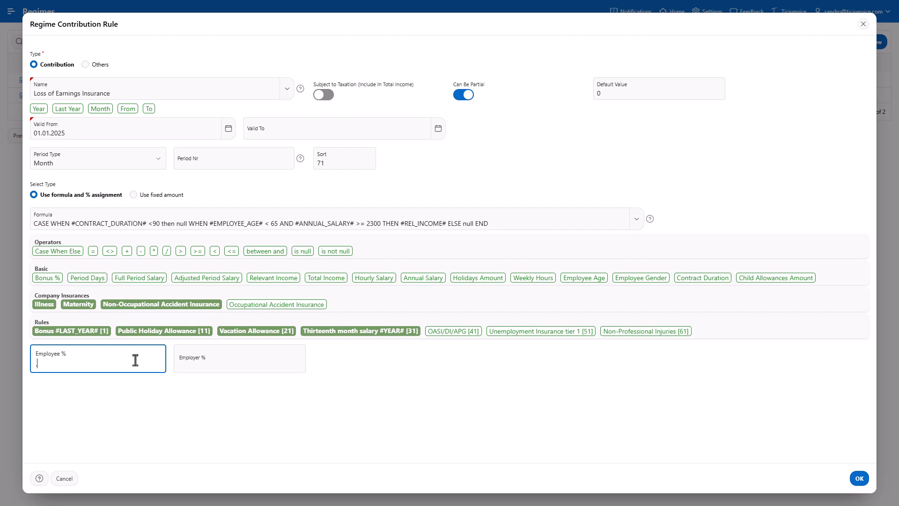
{"action": "type", "text": ".9"}
{"action": "left_click", "coordinate": [226, 366]}
{"action": "type", "text": "."}
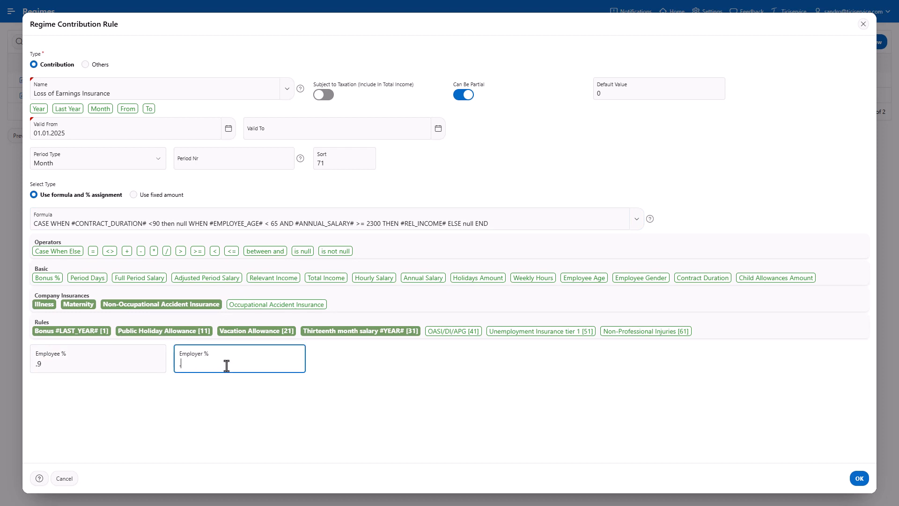
{"action": "type", "text": "9"}
{"action": "left_click", "coordinate": [859, 479]}
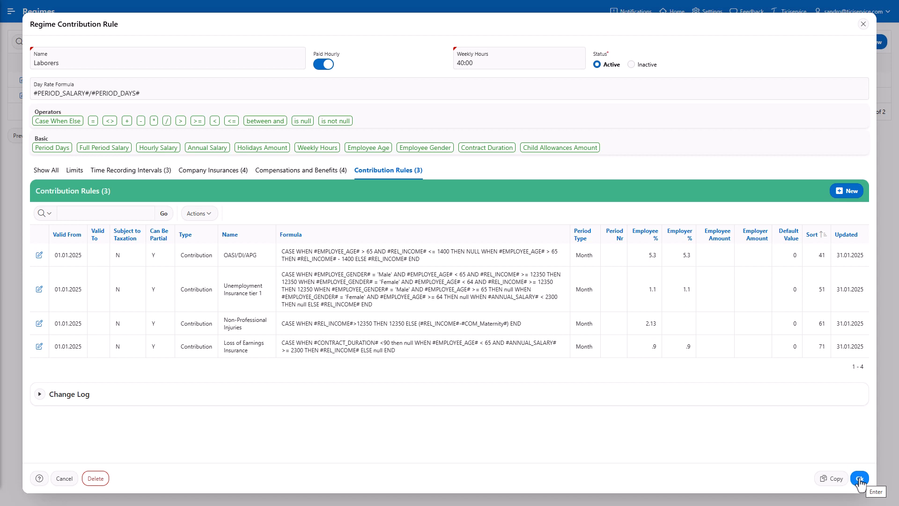
- Start a new contribution rule named Unemployment Insurance tier 2 and paste its CASE formula for income above 12350
{"action": "left_click", "coordinate": [857, 196]}
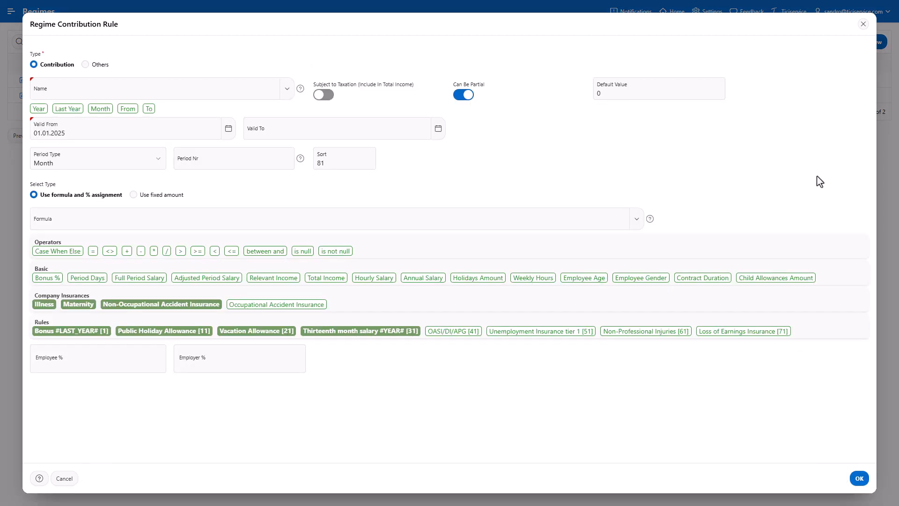
{"action": "left_click", "coordinate": [262, 95]}
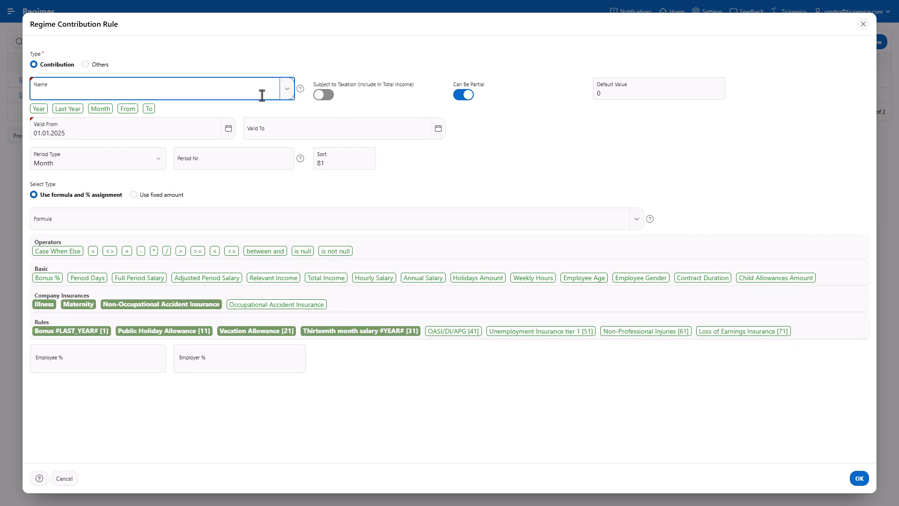
{"action": "type", "text": "Unemployment Insurance tier 2"}
{"action": "left_click", "coordinate": [294, 212]}
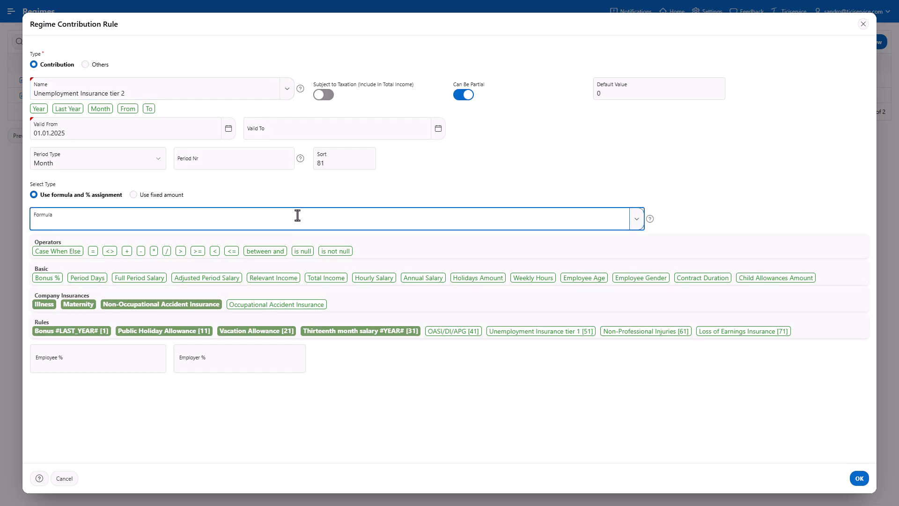
{"action": "key", "text": "ctrl+v"}
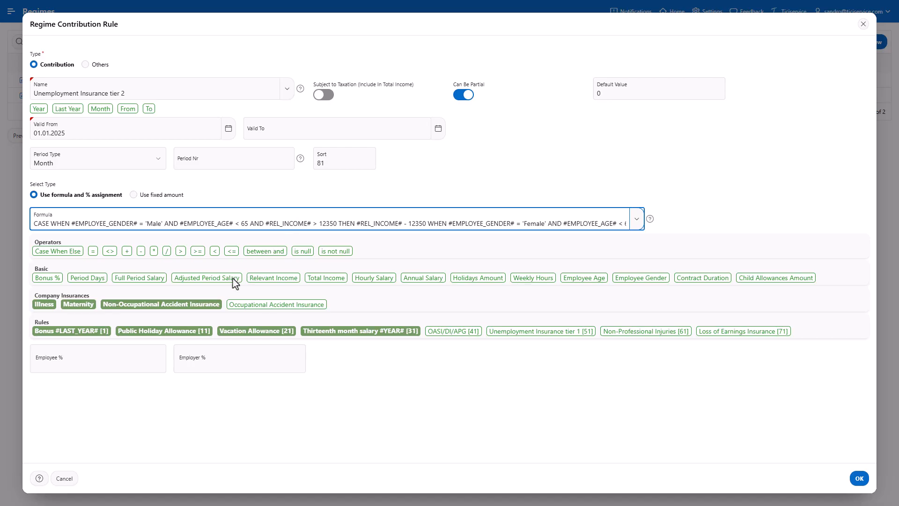
- Set Employee % and Employer % to .5, save the tier 2 rule, and save the Laborers regime
{"action": "left_click", "coordinate": [145, 362]}
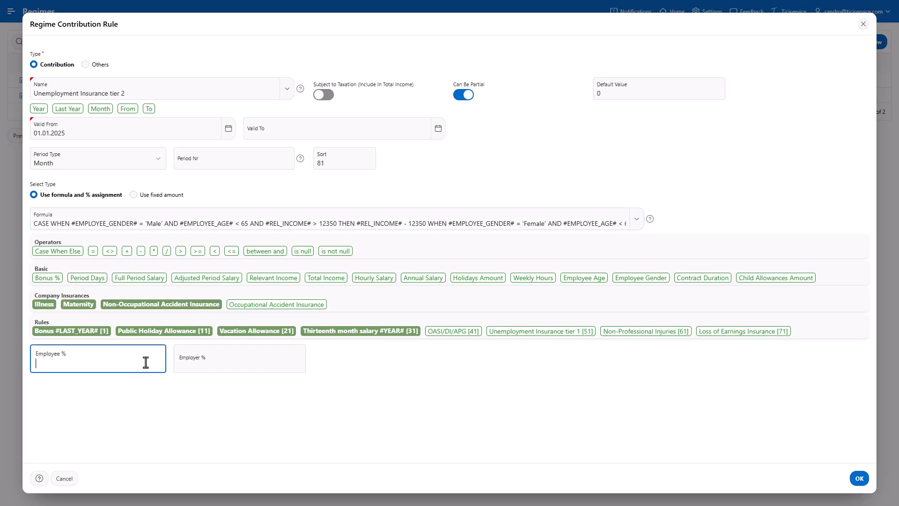
{"action": "type", "text": ".5"}
{"action": "left_click", "coordinate": [257, 361]}
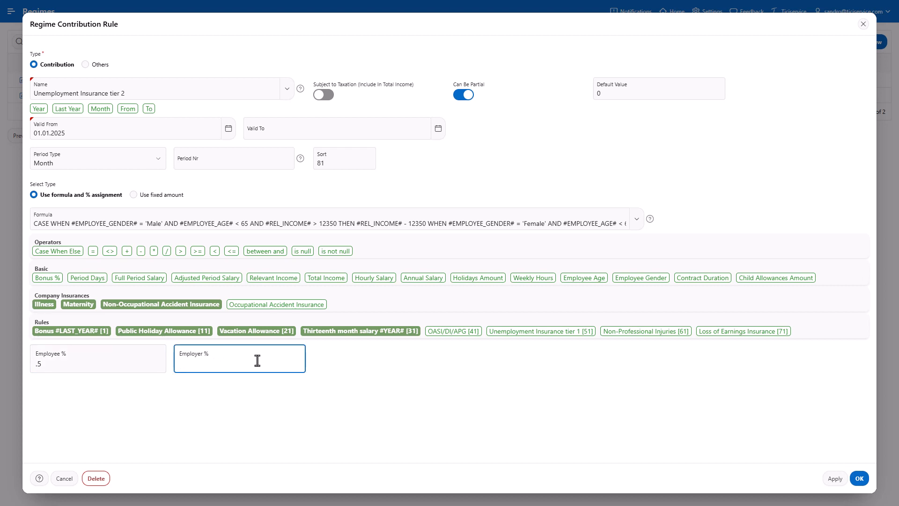
{"action": "type", "text": ".5"}
{"action": "left_click", "coordinate": [859, 479]}
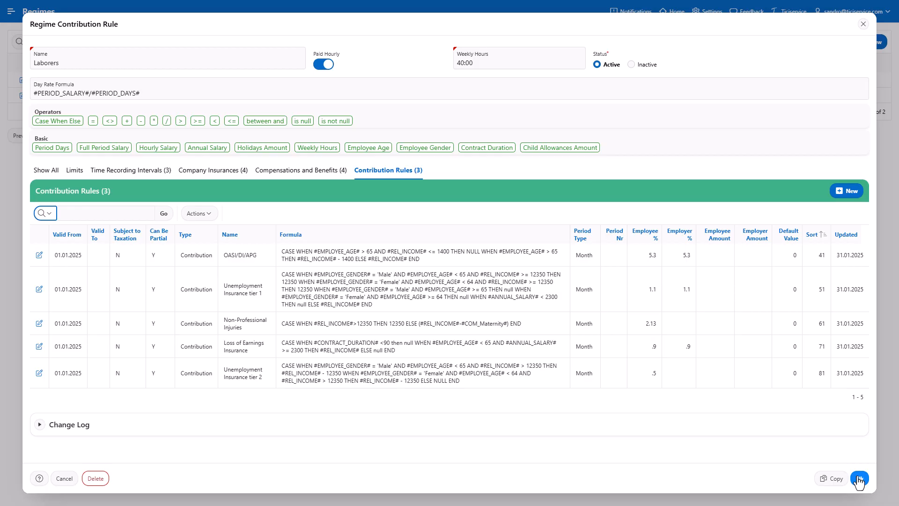
{"action": "left_click", "coordinate": [860, 479]}
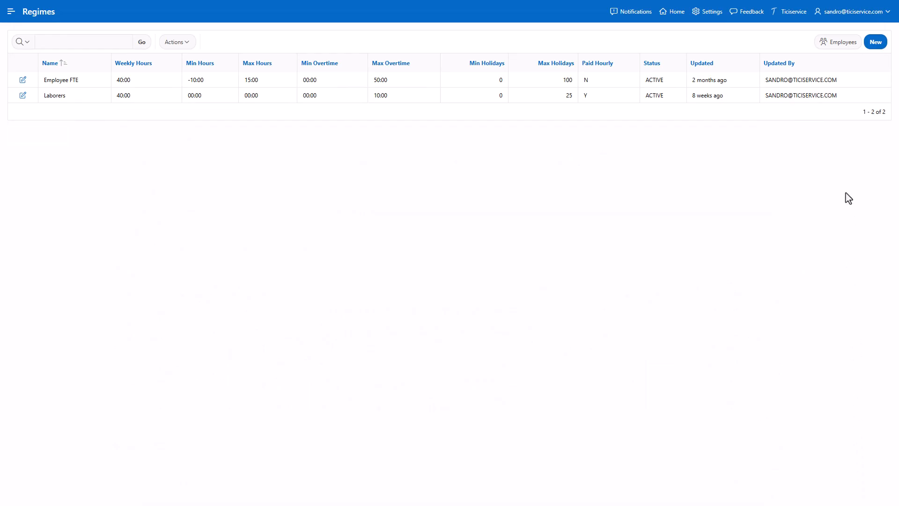
- Generate the current year's performance reviews for all active users, then open and close the first generated review
{"action": "left_click", "coordinate": [841, 46]}
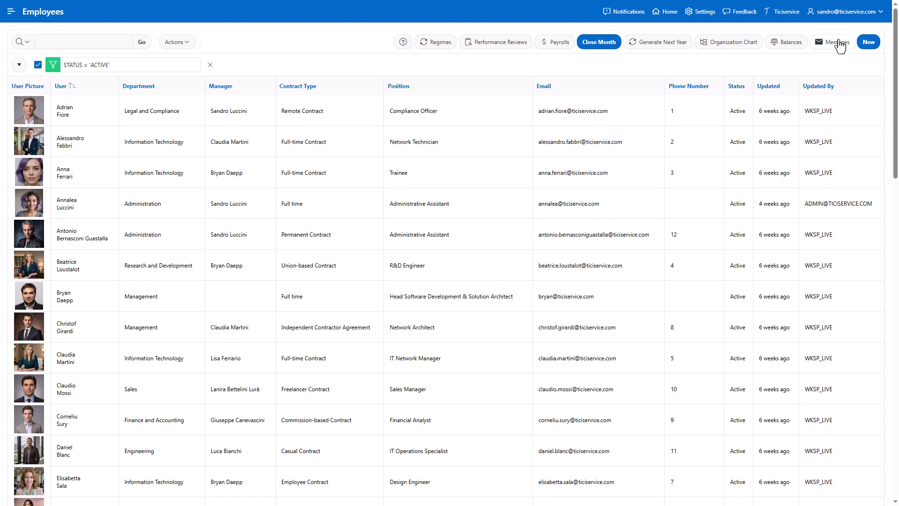
{"action": "left_click", "coordinate": [496, 43]}
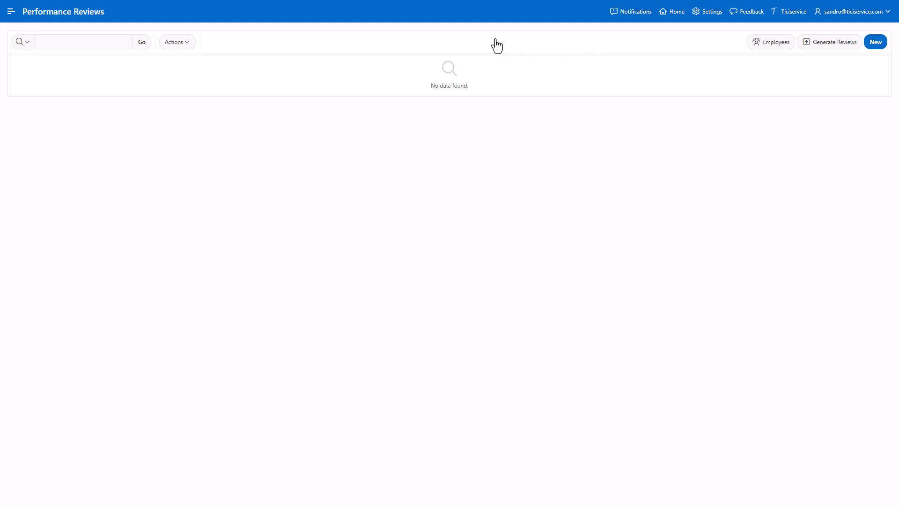
{"action": "left_click", "coordinate": [825, 44]}
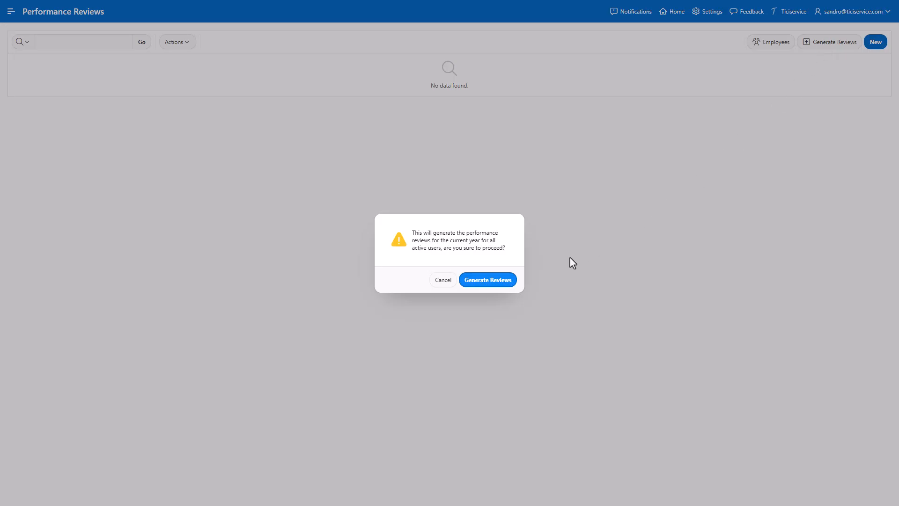
{"action": "left_click", "coordinate": [487, 280]}
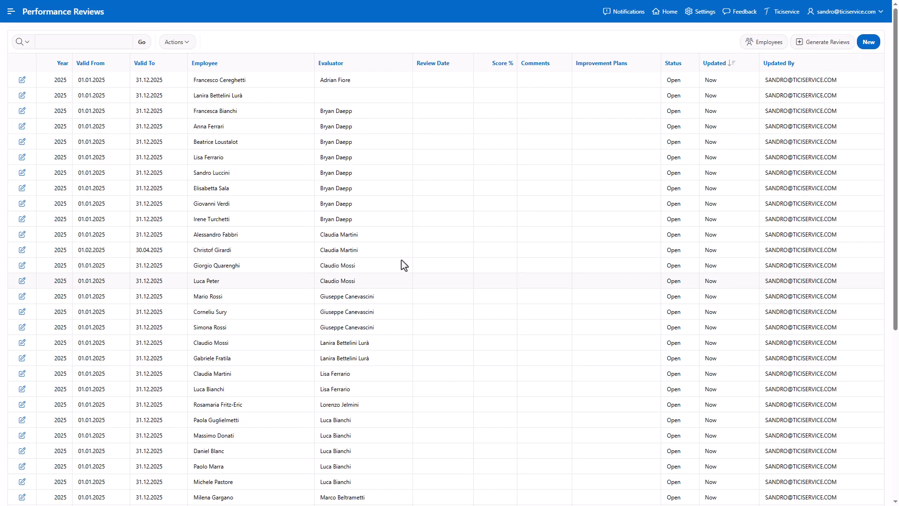
{"action": "left_click", "coordinate": [22, 81]}
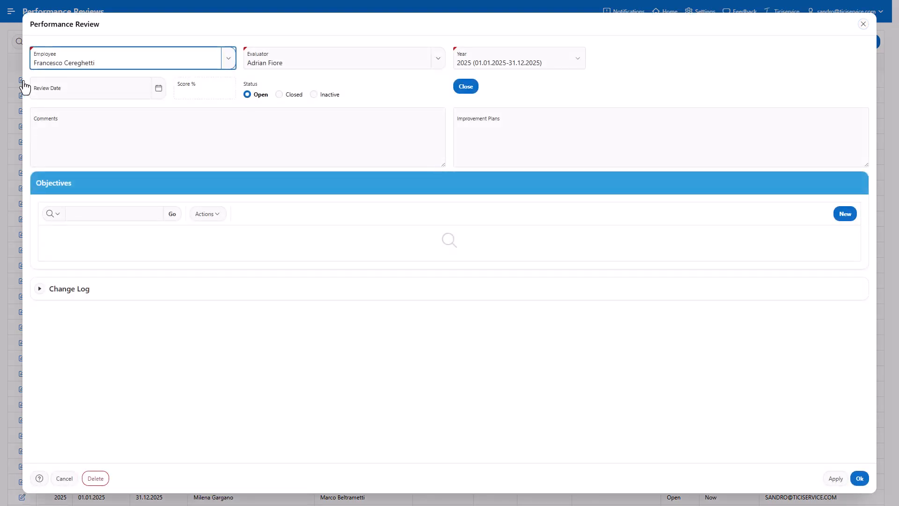
{"action": "left_click", "coordinate": [862, 478]}
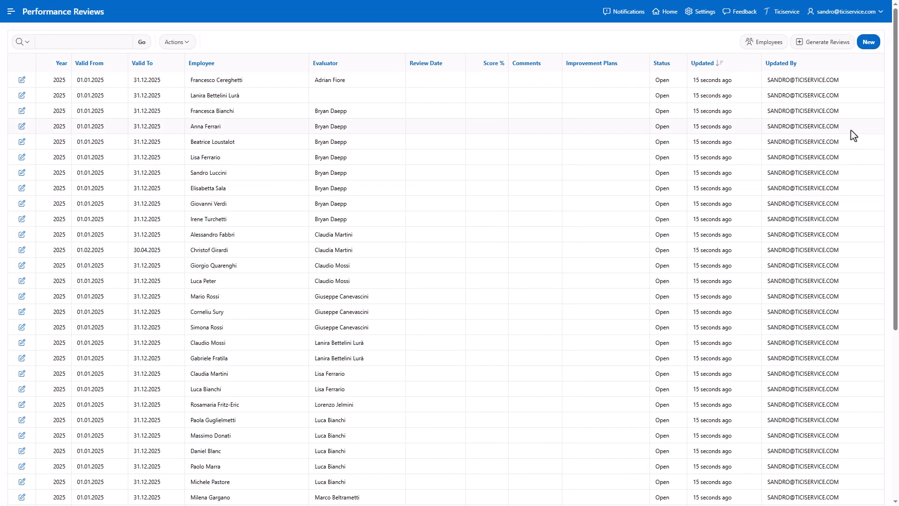
- Create a new performance review for the default employee with the year set to 2025 and save it
{"action": "left_click", "coordinate": [869, 43]}
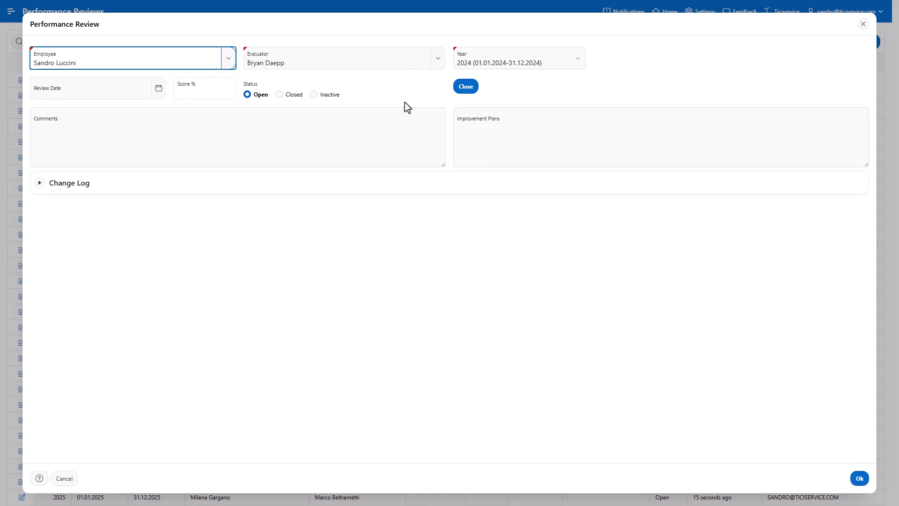
{"action": "left_click", "coordinate": [508, 66]}
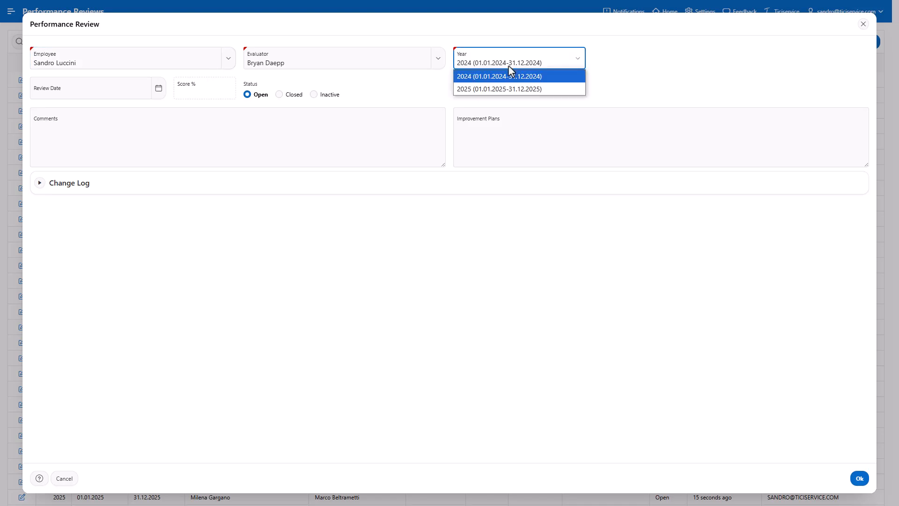
{"action": "left_click", "coordinate": [505, 90]}
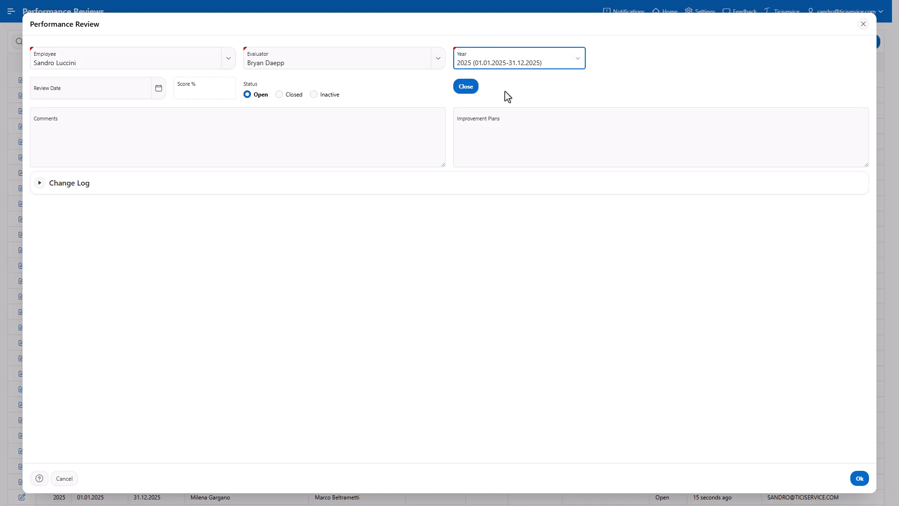
{"action": "left_click", "coordinate": [858, 480]}
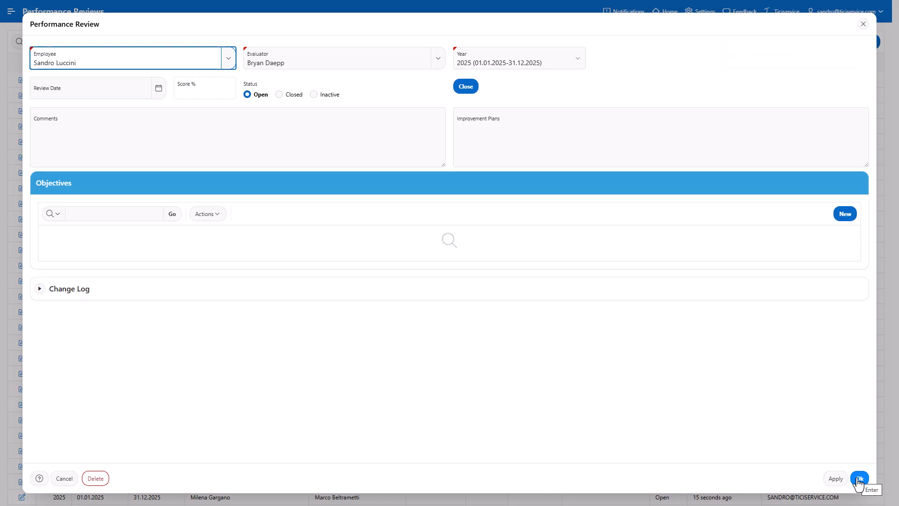
{"action": "left_click", "coordinate": [859, 479]}
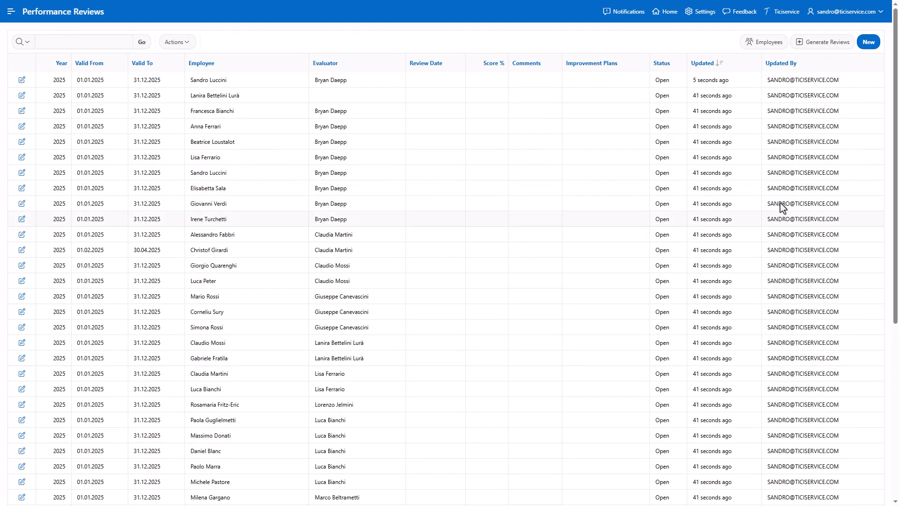
- Generate payrolls for the 2025 - March monthly period for all listed employees
{"action": "left_click", "coordinate": [766, 46]}
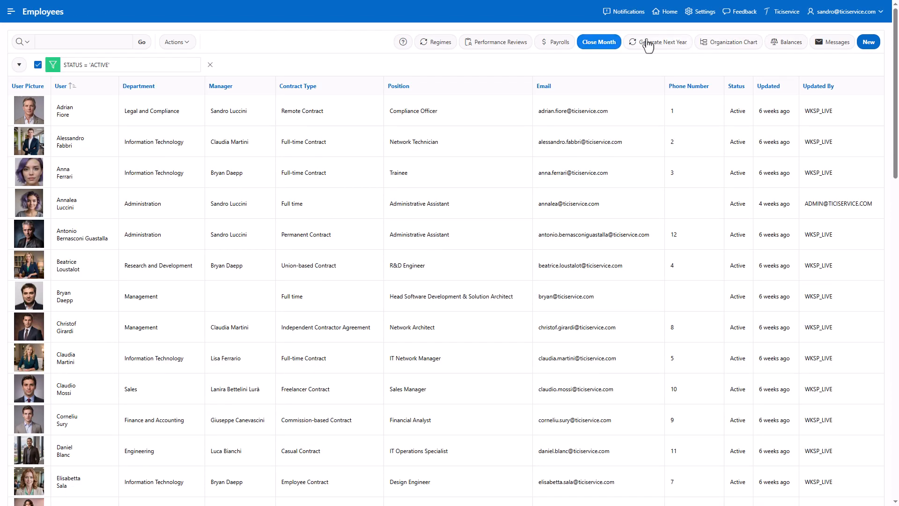
{"action": "left_click", "coordinate": [555, 42]}
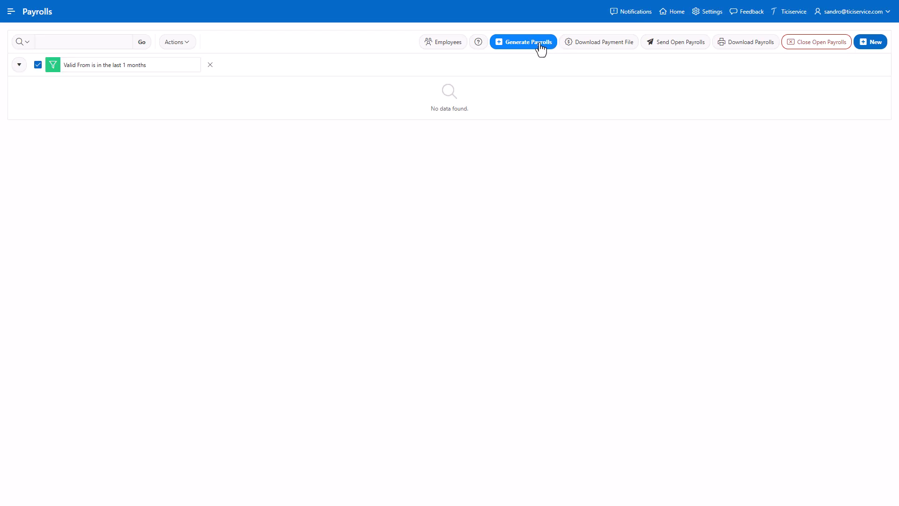
{"action": "left_click", "coordinate": [539, 43]}
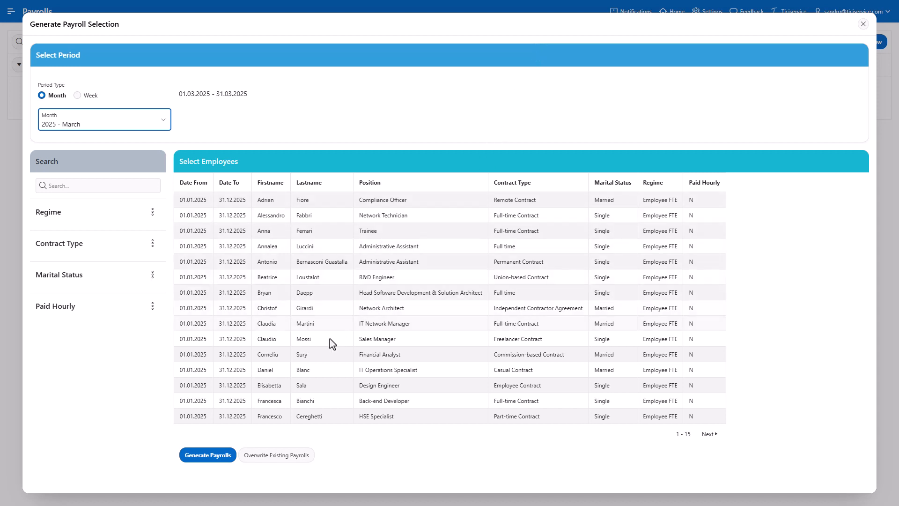
{"action": "left_click", "coordinate": [220, 457]}
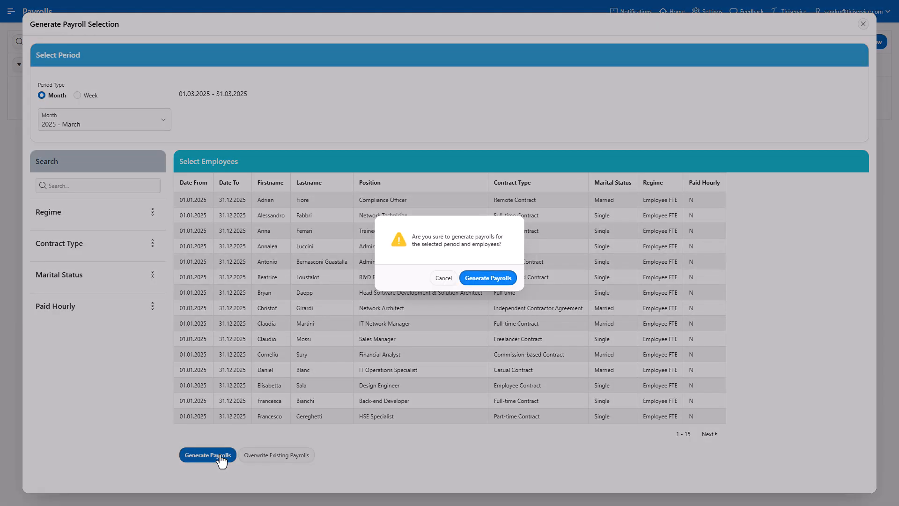
{"action": "left_click", "coordinate": [510, 281]}
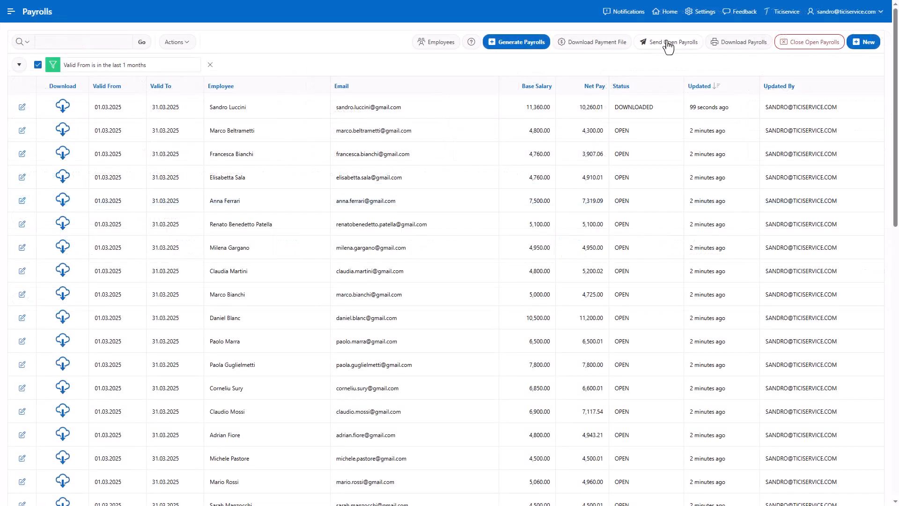
- Send all open payrolls to the employees
{"action": "left_click", "coordinate": [669, 47]}
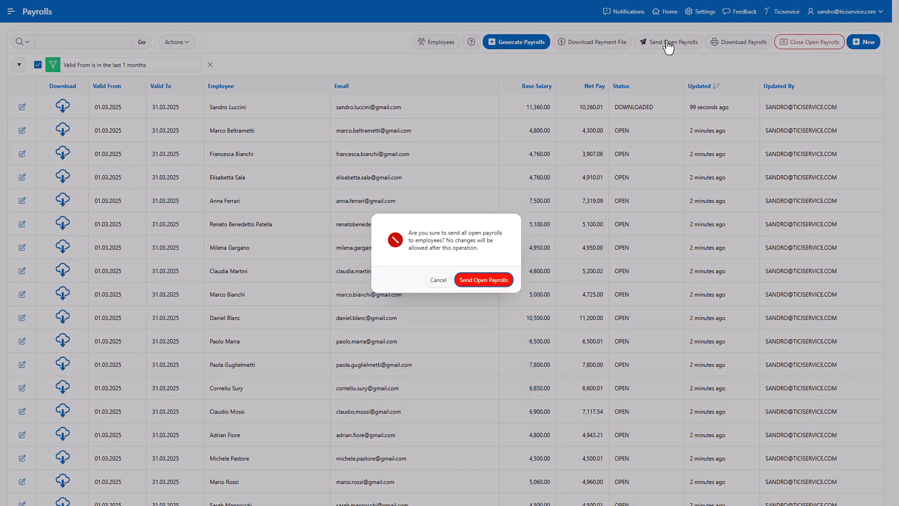
{"action": "left_click", "coordinate": [485, 283]}
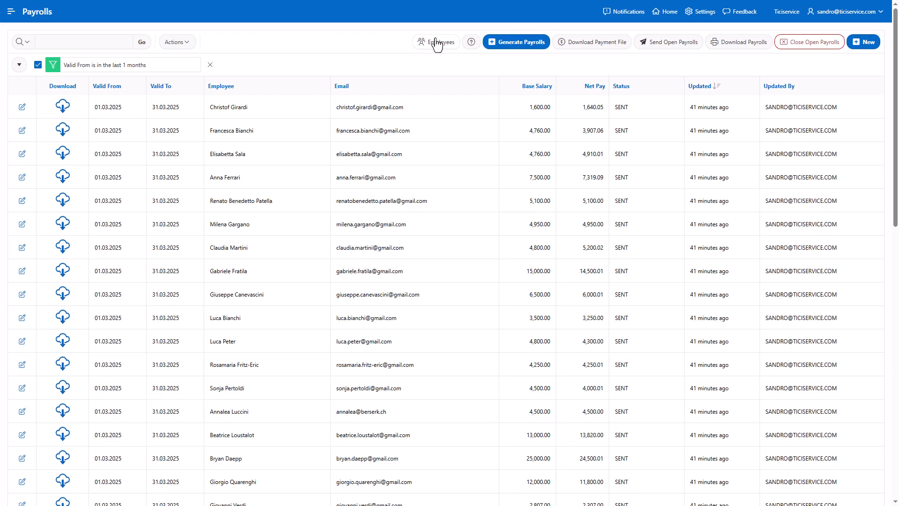
- Close the month 2025 - March for the employees
{"action": "left_click", "coordinate": [437, 43]}
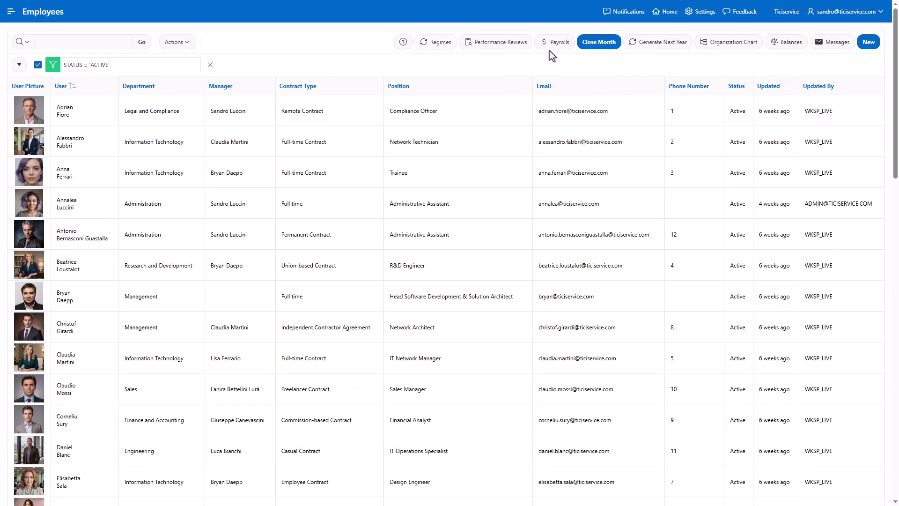
{"action": "left_click", "coordinate": [612, 43]}
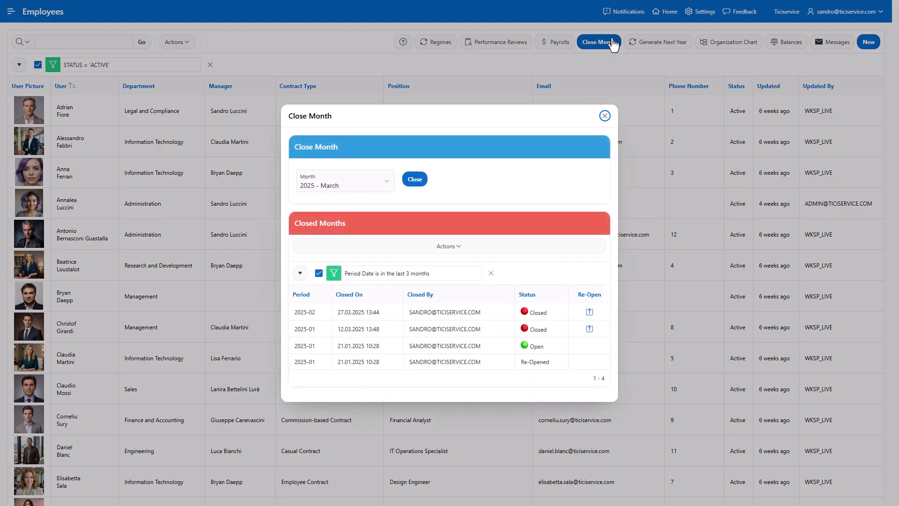
{"action": "left_click", "coordinate": [415, 180]}
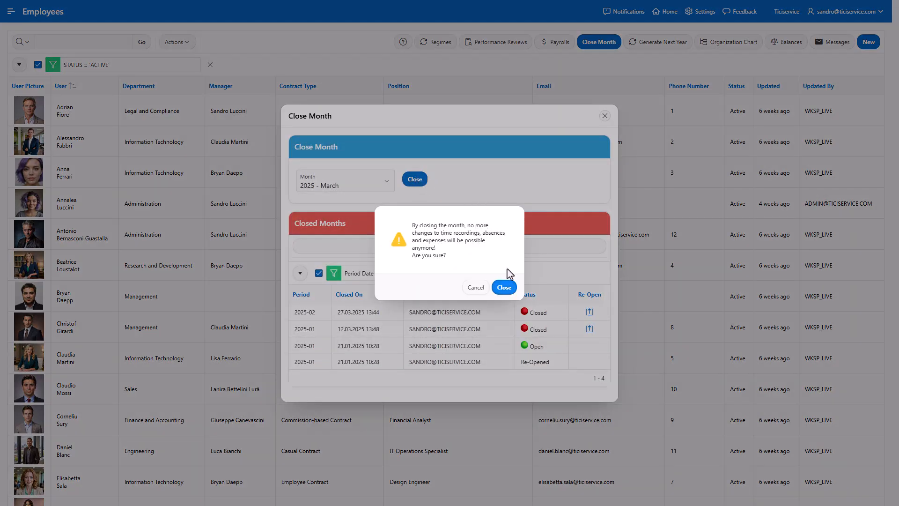
{"action": "left_click", "coordinate": [504, 287]}
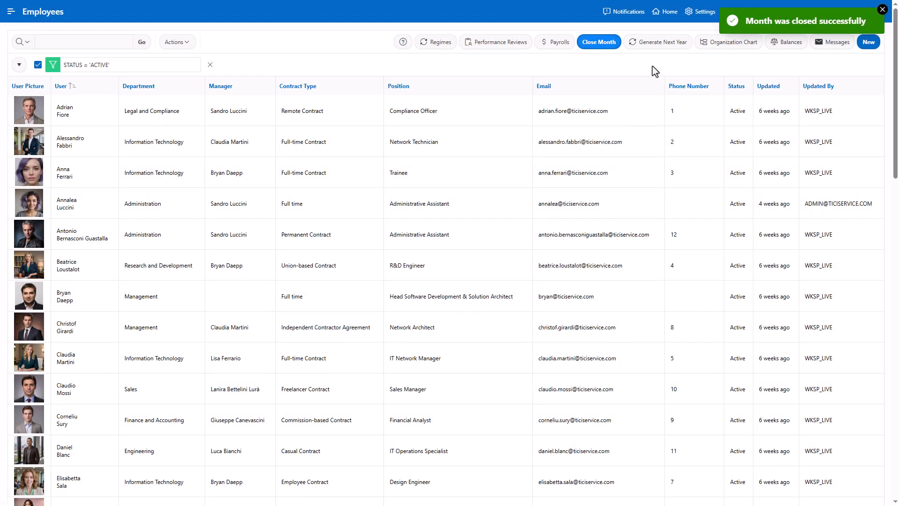
- Generate next year's salaries and holidays for every active employee
{"action": "left_click", "coordinate": [661, 43]}
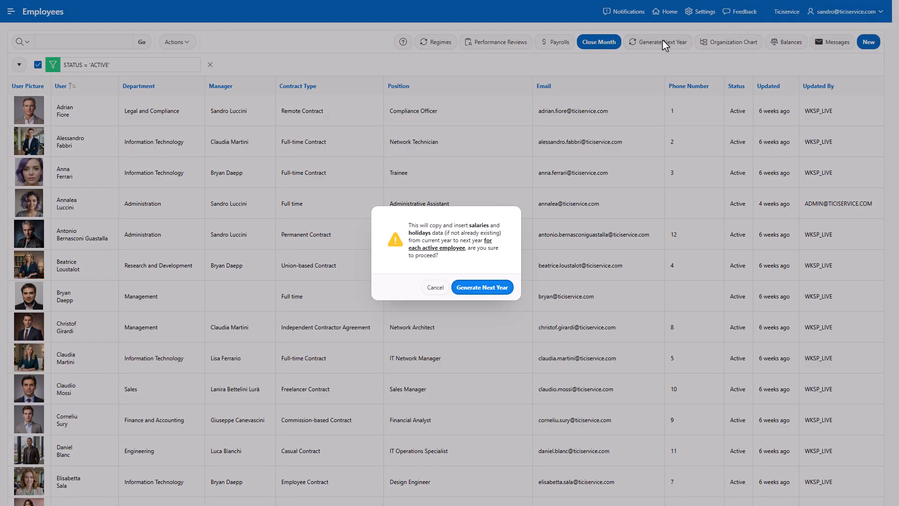
{"action": "left_click", "coordinate": [478, 290]}
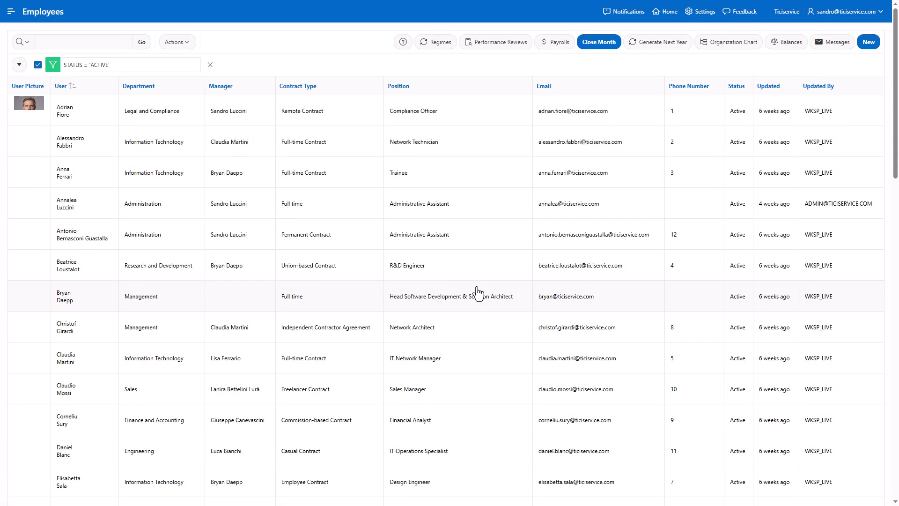
- Explore the organization chart by expanding and collapsing its branches, then return to the employee list
{"action": "left_click", "coordinate": [730, 43]}
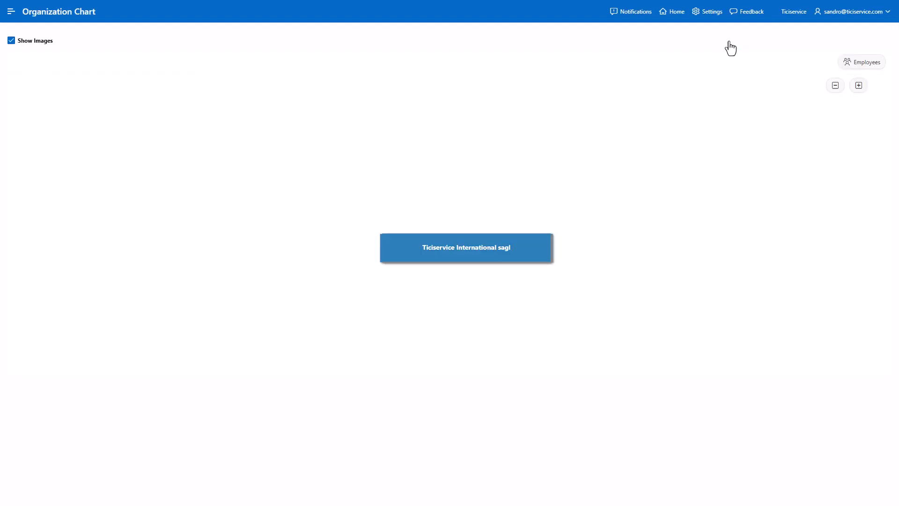
{"action": "left_click", "coordinate": [283, 158]}
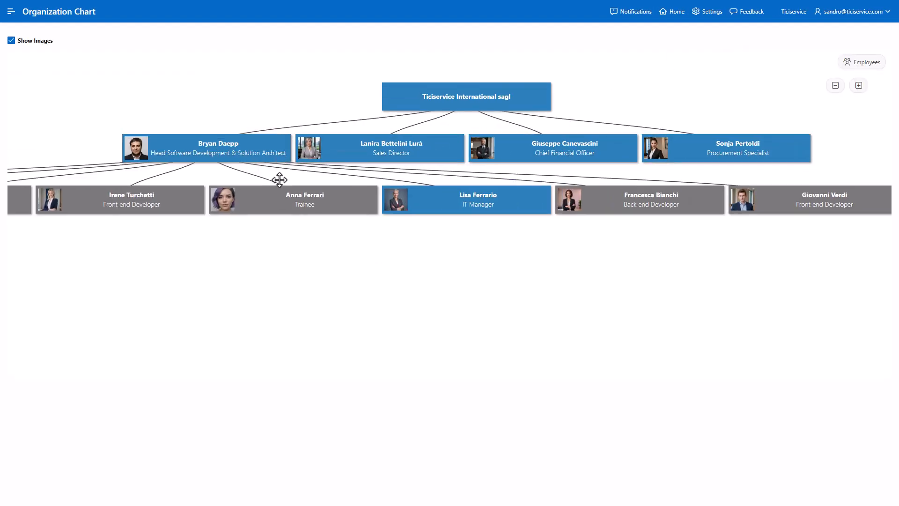
{"action": "left_click", "coordinate": [688, 142]}
{"action": "left_click", "coordinate": [591, 196]}
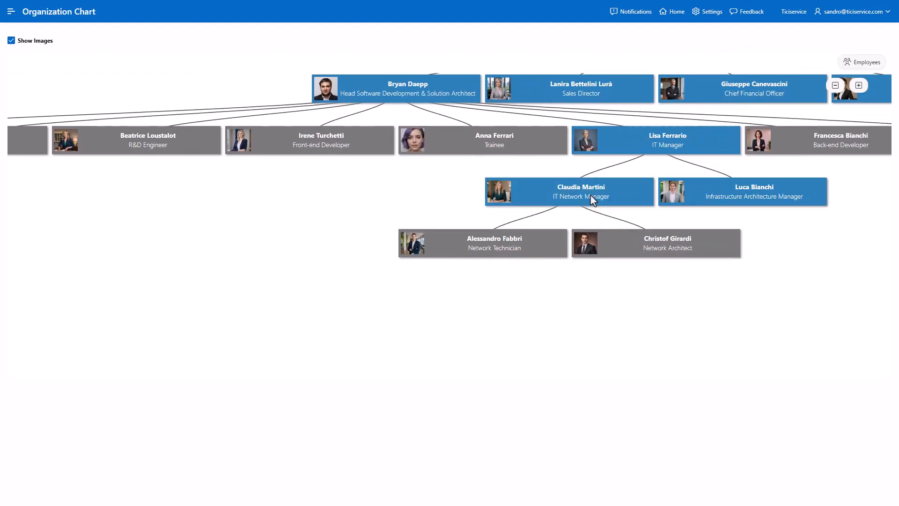
{"action": "left_click", "coordinate": [642, 137]}
{"action": "left_click", "coordinate": [477, 233]}
{"action": "left_click", "coordinate": [836, 86]}
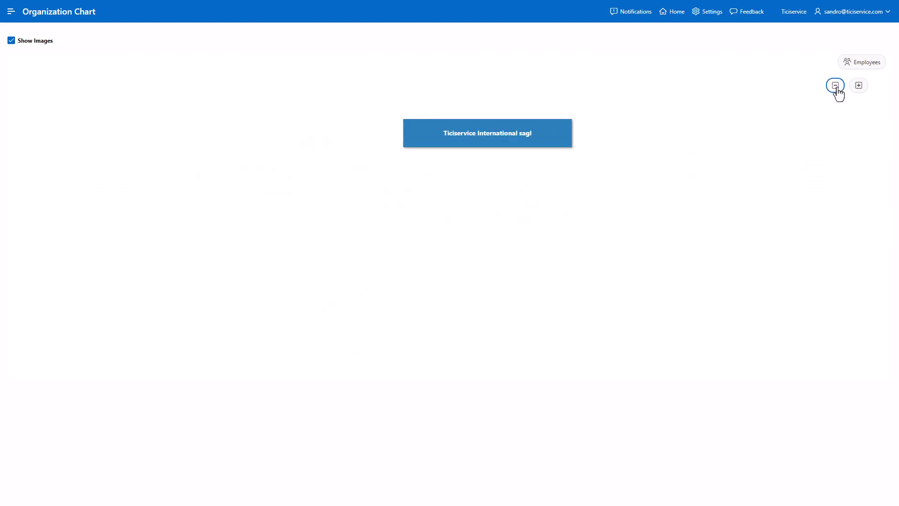
{"action": "left_click", "coordinate": [858, 86]}
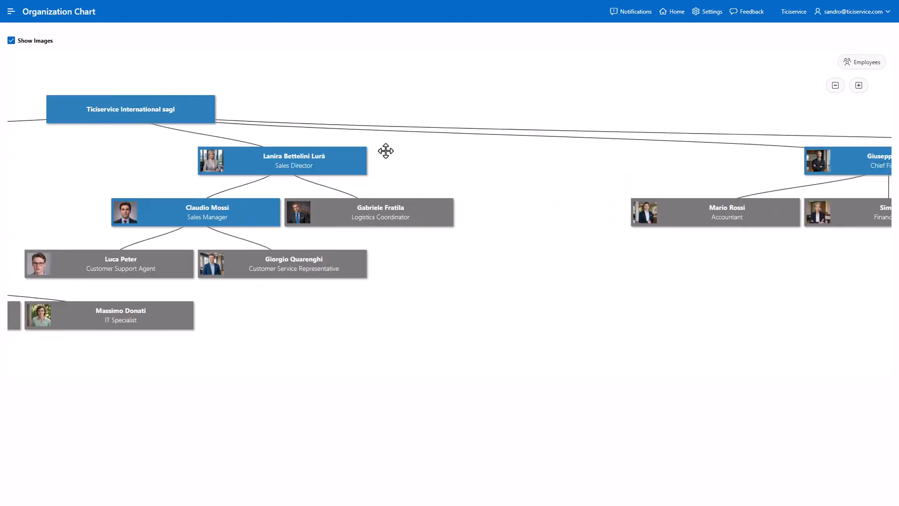
{"action": "left_click", "coordinate": [864, 63]}
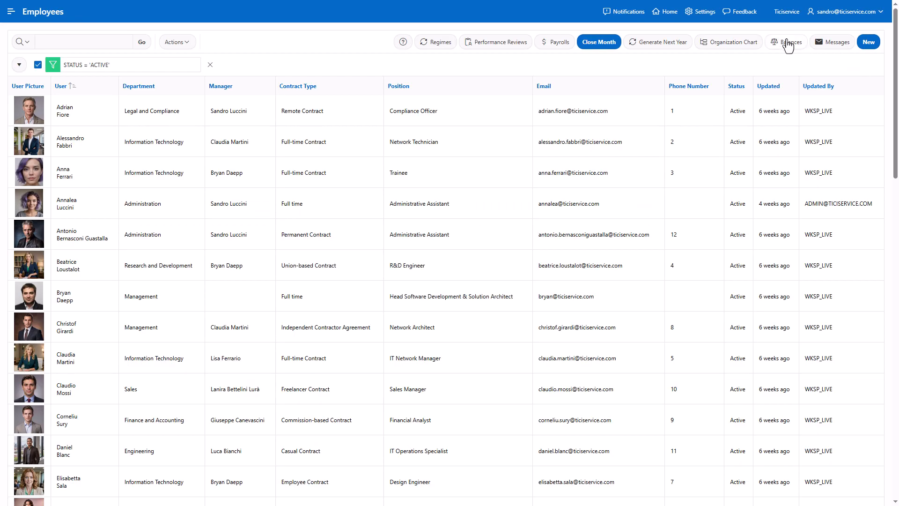
- Review the employee balances overview and the messages list
{"action": "left_click", "coordinate": [789, 43]}
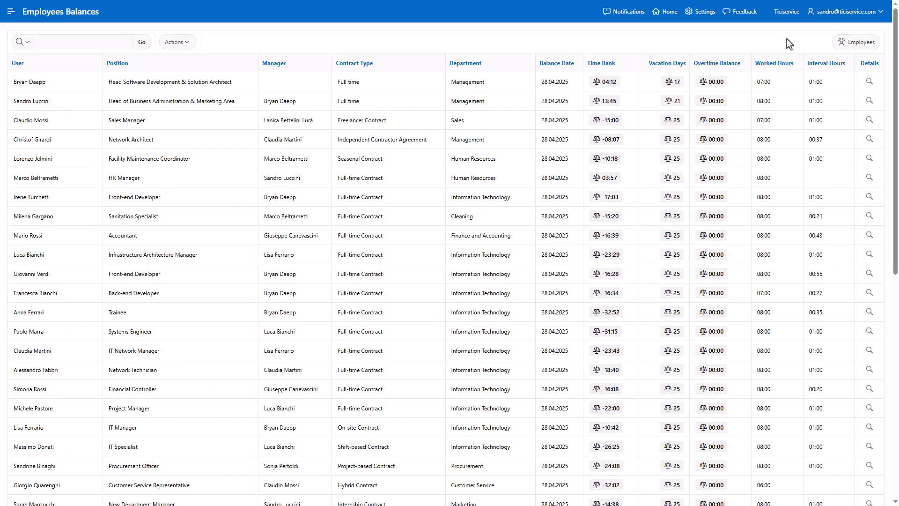
{"action": "left_click", "coordinate": [851, 43]}
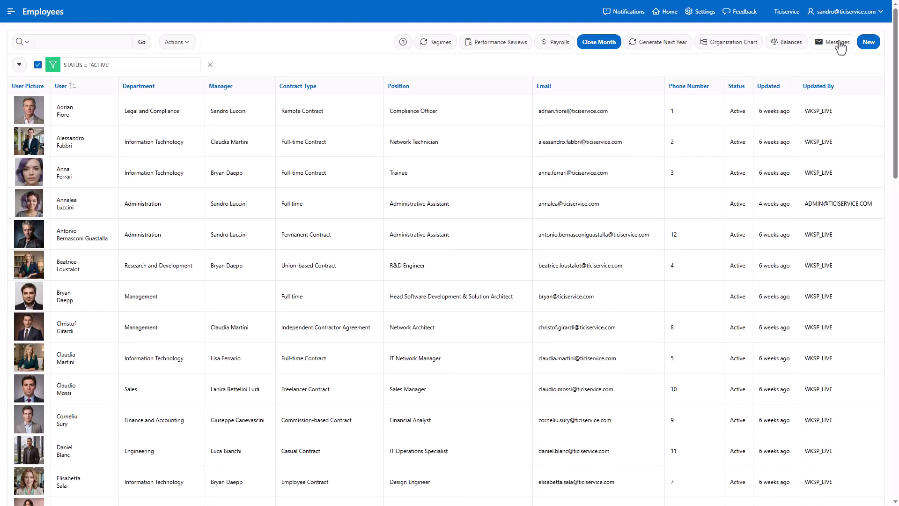
{"action": "left_click", "coordinate": [841, 47]}
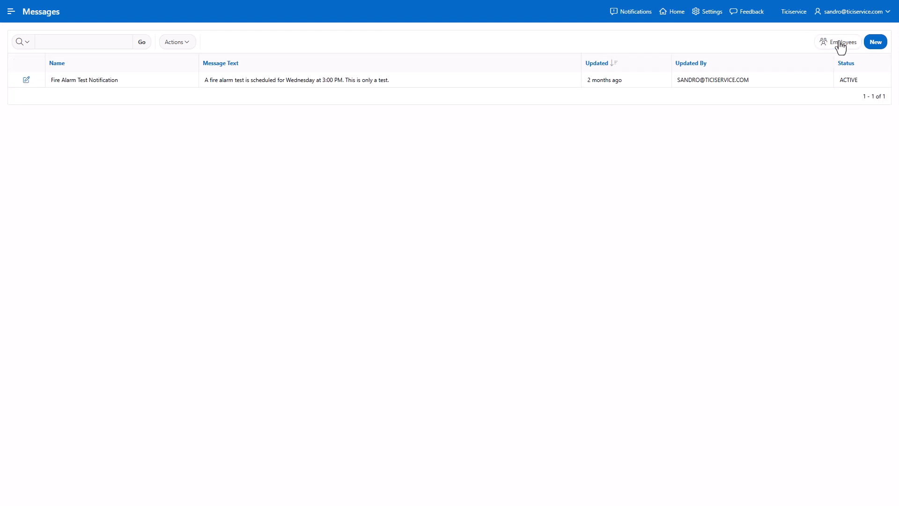
- Start a new employee, open a new user dialog, and paste the user's e-mail and enter first and last name
{"action": "left_click", "coordinate": [26, 80]}
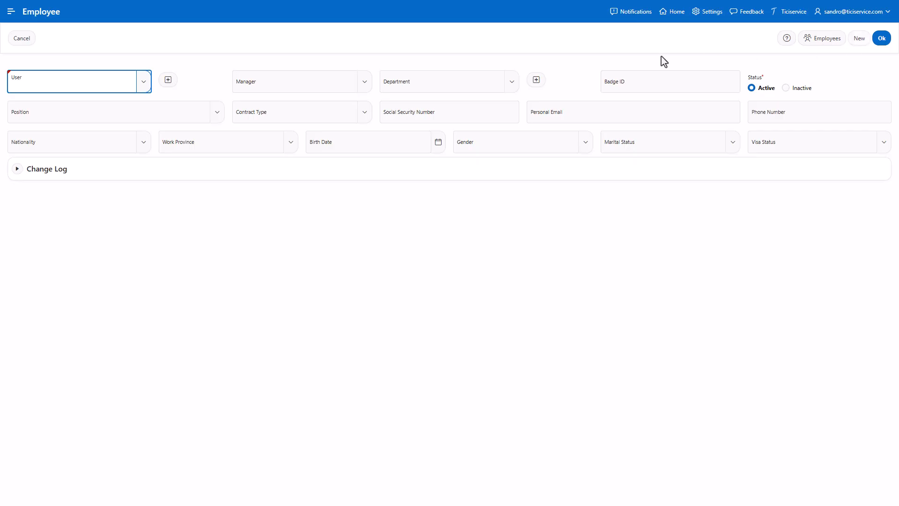
{"action": "left_click", "coordinate": [168, 81]}
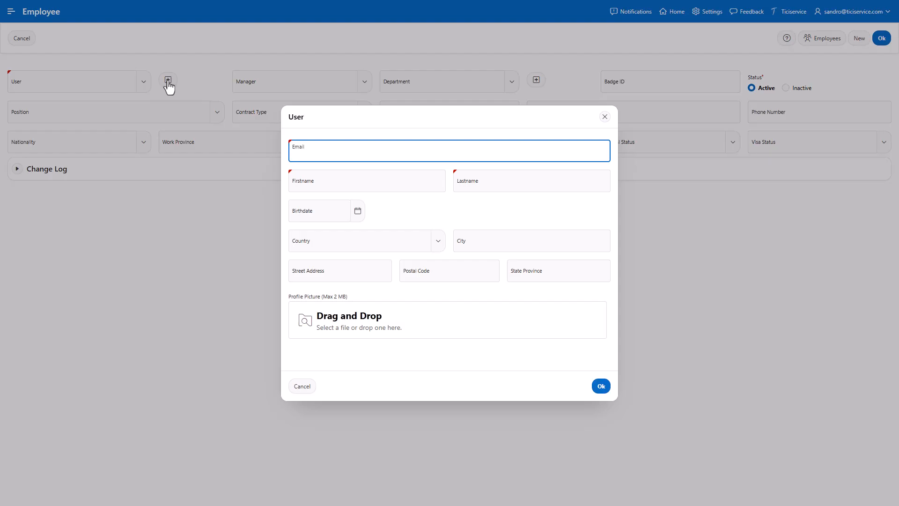
{"action": "key", "text": "ctrl+v"}
{"action": "left_click", "coordinate": [419, 187]}
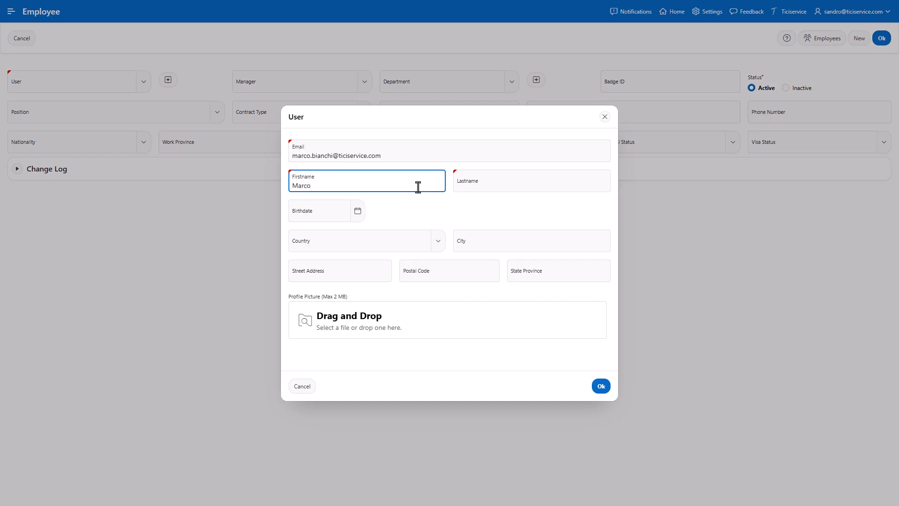
{"action": "key", "text": "Tab"}
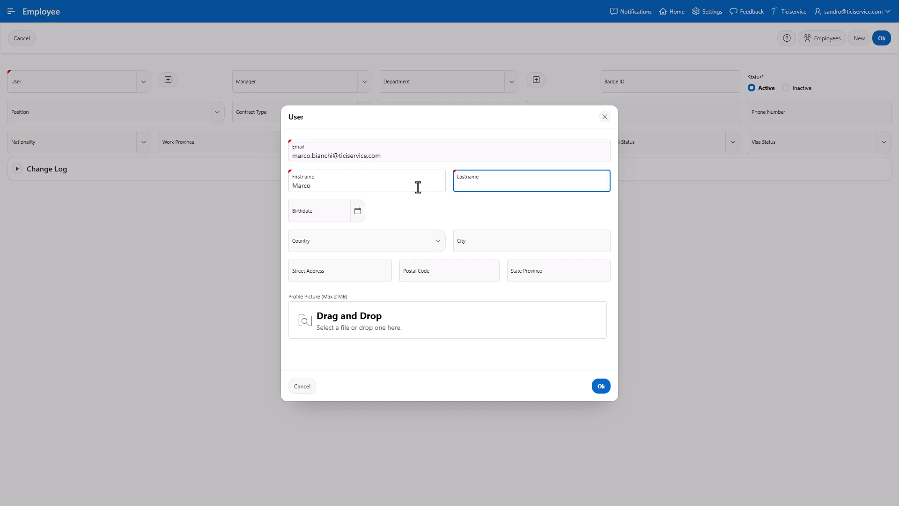
- Set the new user's birthdate with the date picker's year and month lists
{"action": "left_click", "coordinate": [363, 217]}
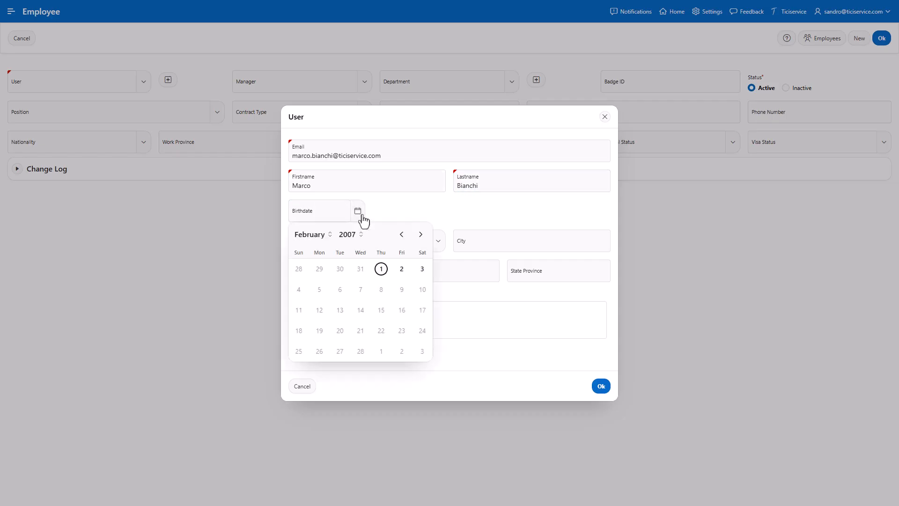
{"action": "left_click", "coordinate": [351, 237]}
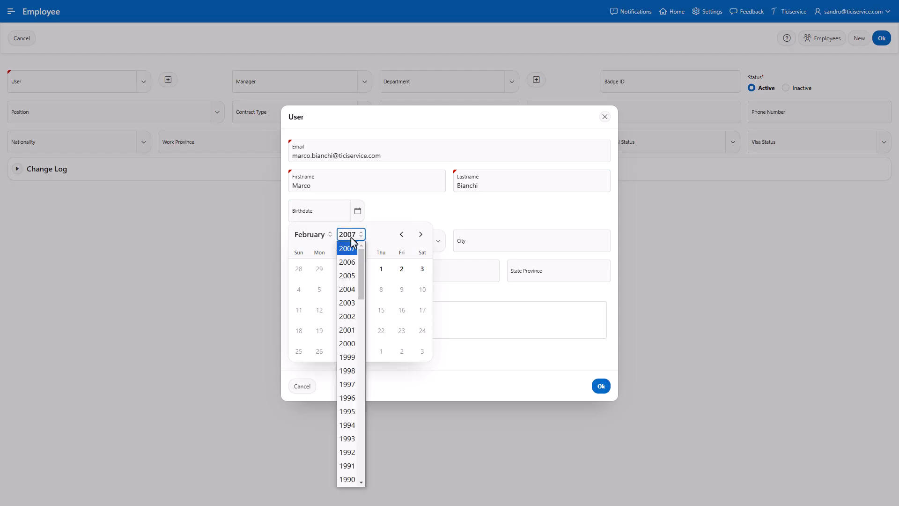
{"action": "scroll", "coordinate": [346, 337], "scroll_direction": "down", "scroll_amount": 2}
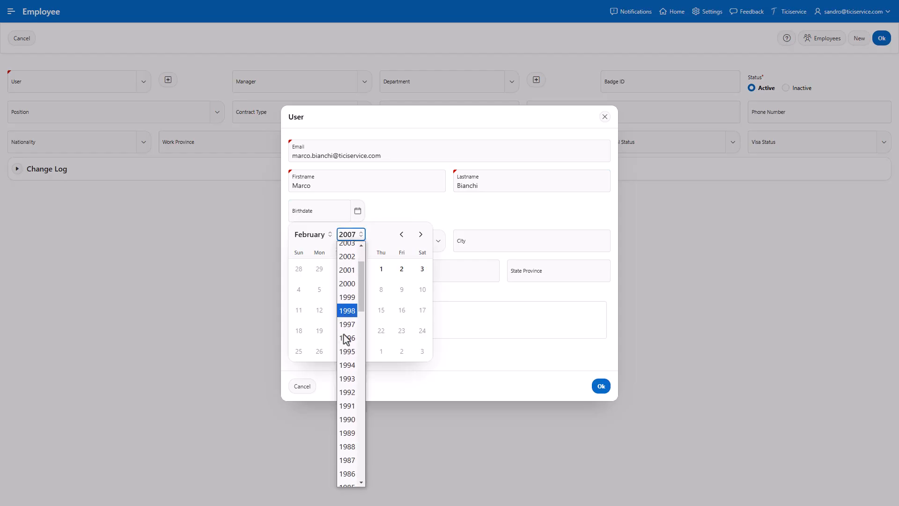
{"action": "left_click", "coordinate": [349, 454]}
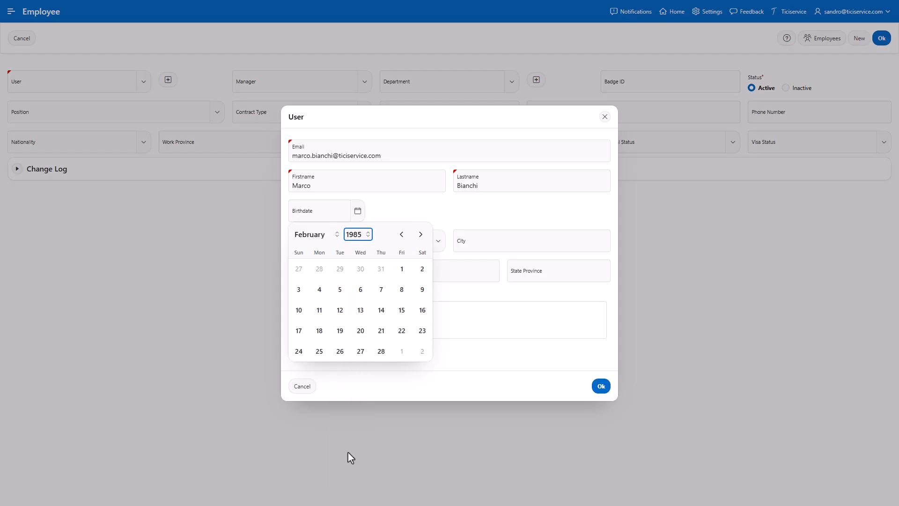
{"action": "left_click", "coordinate": [318, 238]}
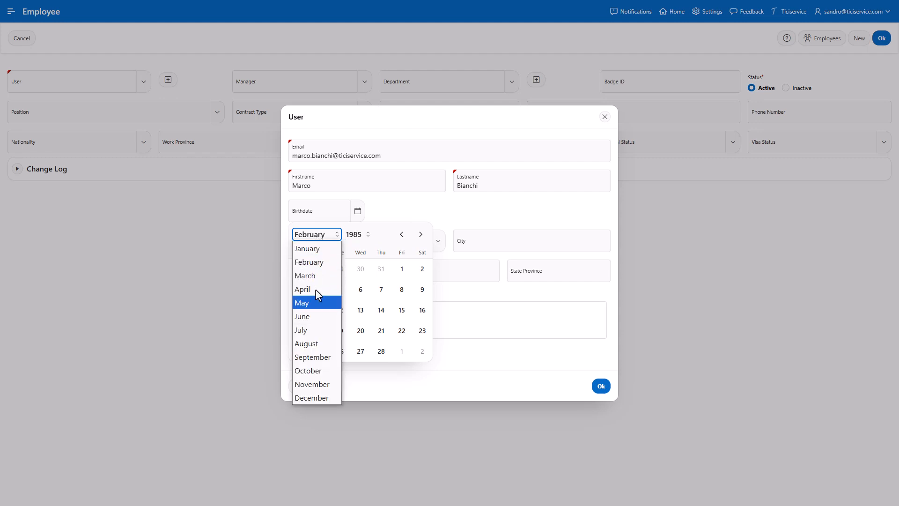
{"action": "left_click", "coordinate": [319, 330]}
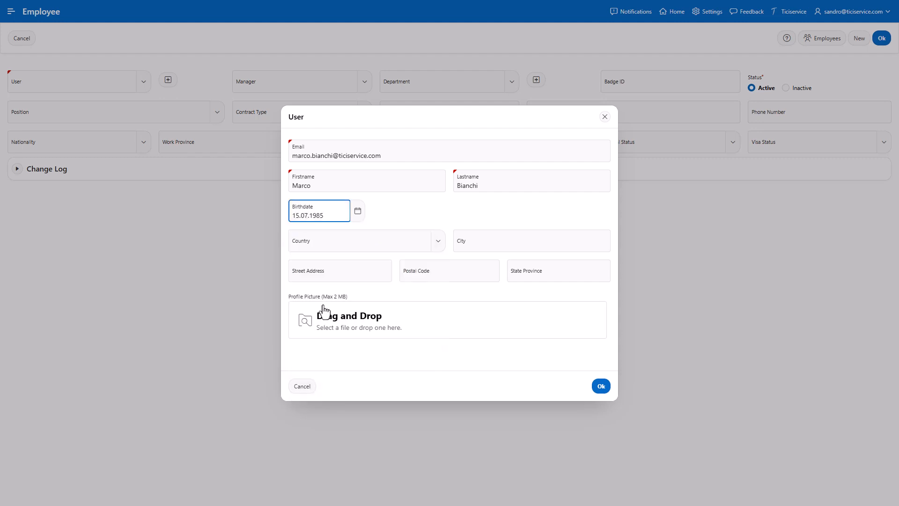
- Set the user's country to Switzerland and enter the city
{"action": "left_click", "coordinate": [395, 247]}
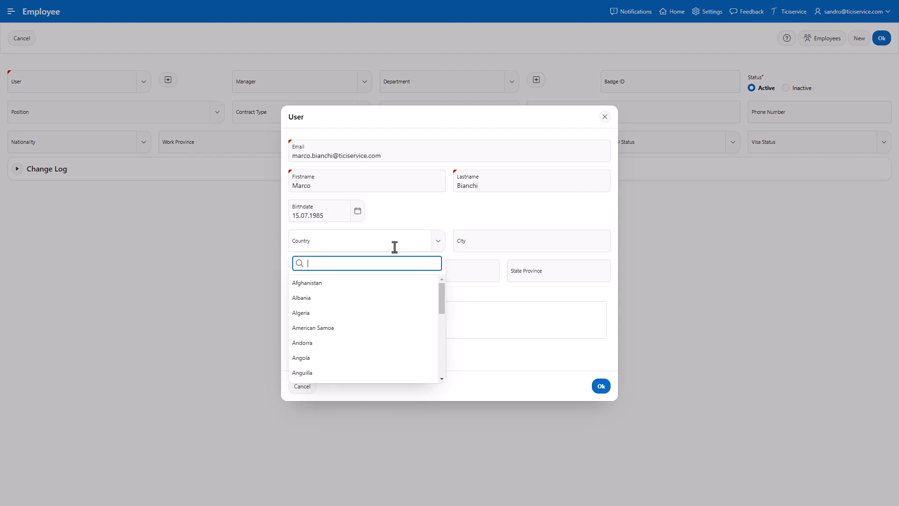
{"action": "type", "text": "sw"}
{"action": "left_click", "coordinate": [363, 327]}
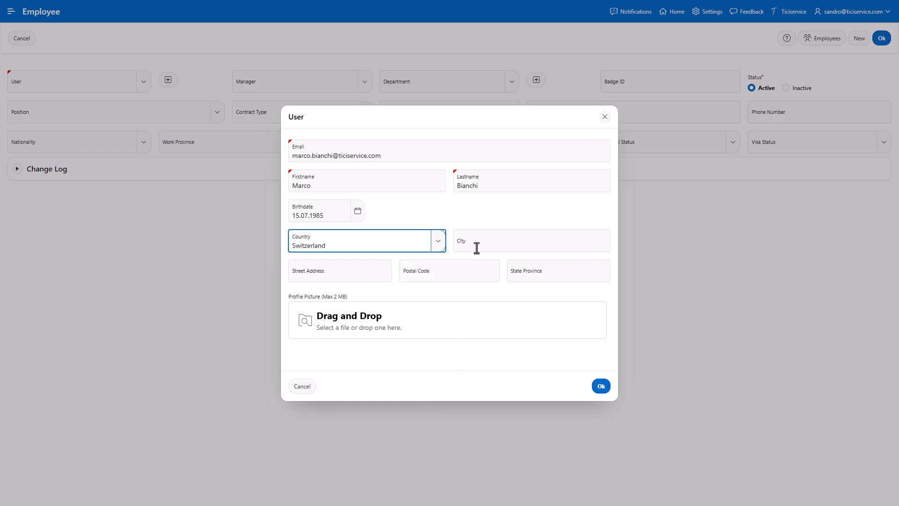
{"action": "left_click", "coordinate": [479, 246]}
{"action": "type", "text": "Bellinzona"}
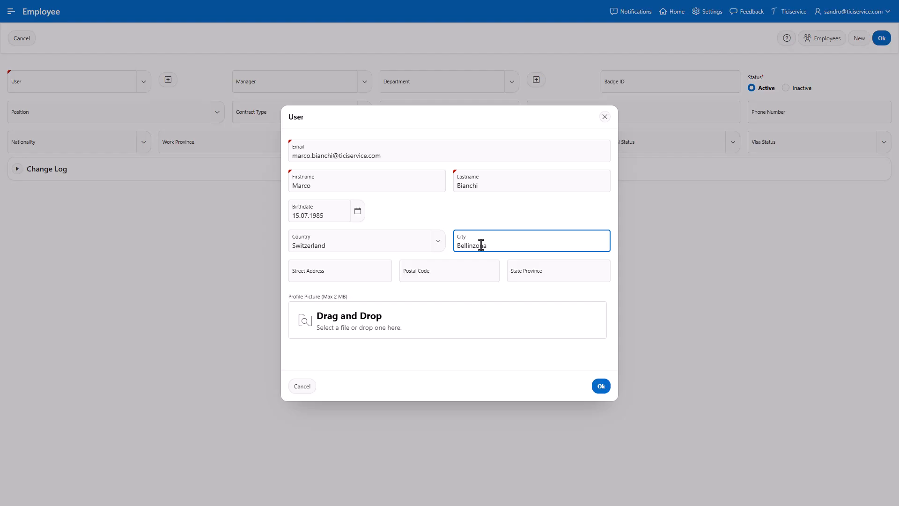
- Enter the user's street address and accept the matching geocoding suggestion to fill the address fields
{"action": "key", "text": "Tab"}
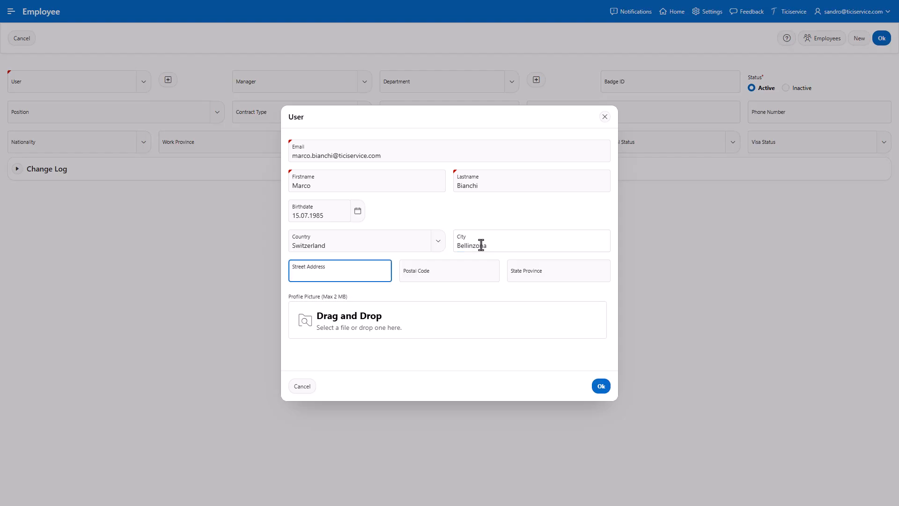
{"action": "key", "text": "Tab"}
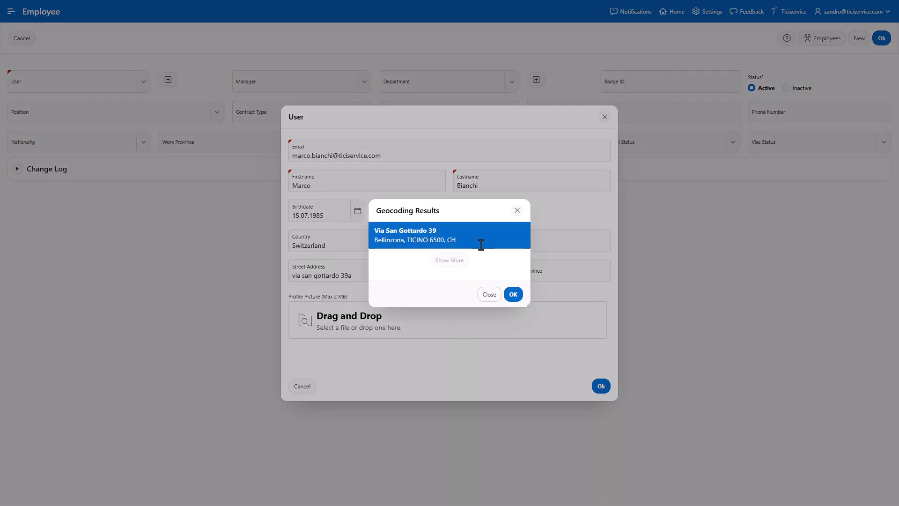
{"action": "double_click", "coordinate": [481, 244]}
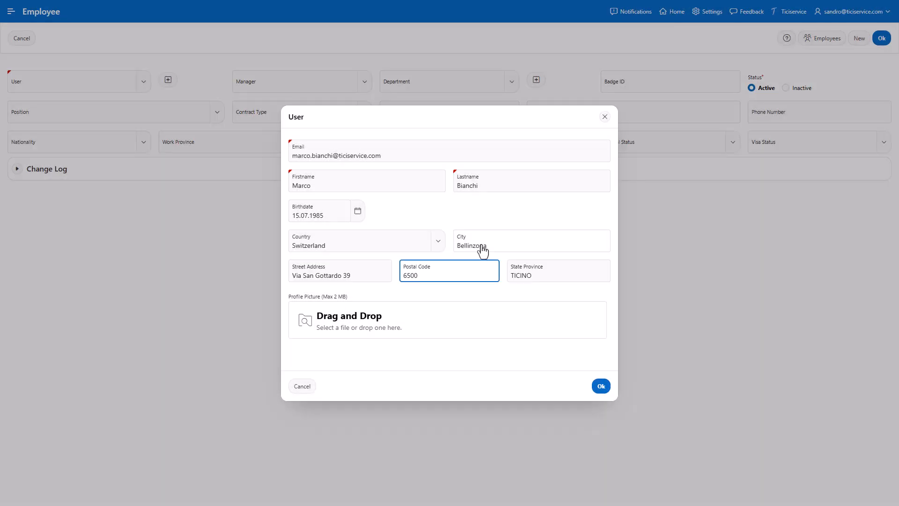
- Drop the user's profile picture file into the upload area and confirm the user dialog
{"action": "left_click", "coordinate": [393, 319]}
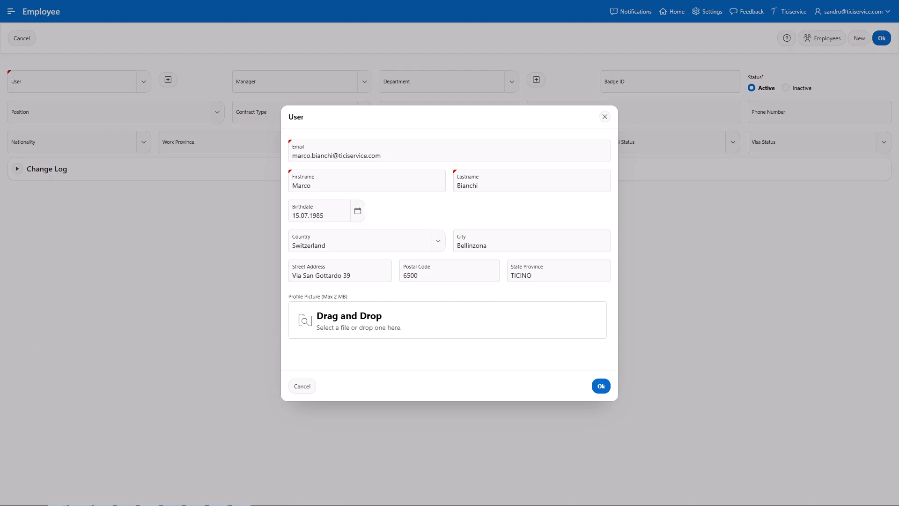
{"action": "left_click_drag", "start_coordinate": [56, 377], "coordinate": [383, 334]}
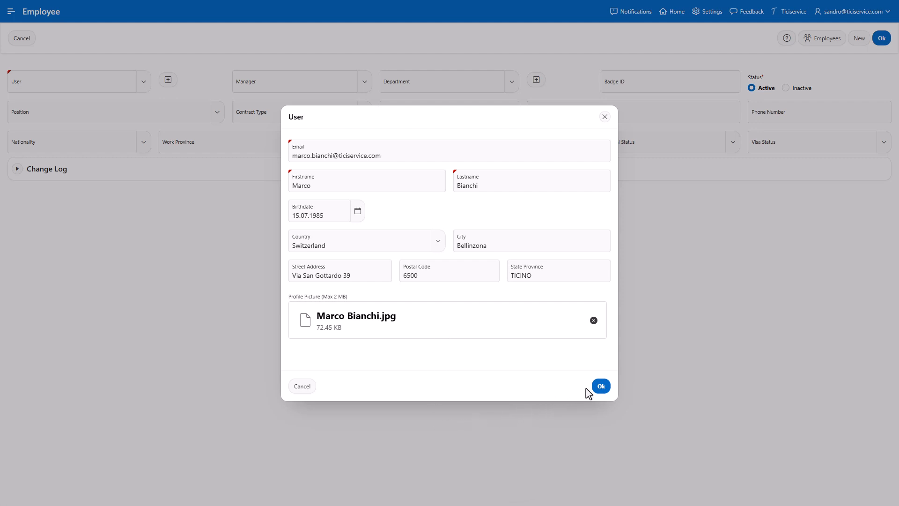
{"action": "left_click", "coordinate": [601, 386]}
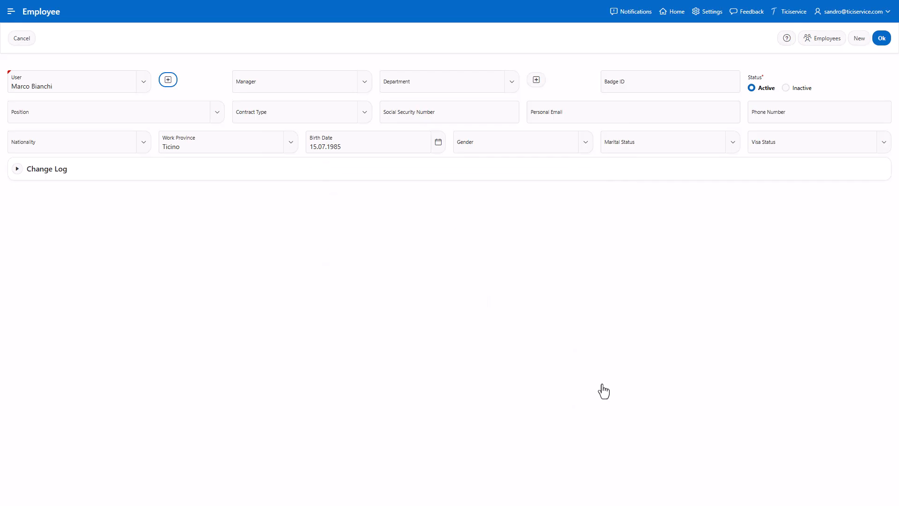
- Choose the employee's manager from the searchable list and set the department to Information Technology
{"action": "left_click", "coordinate": [368, 90]}
{"action": "type", "text": "san"}
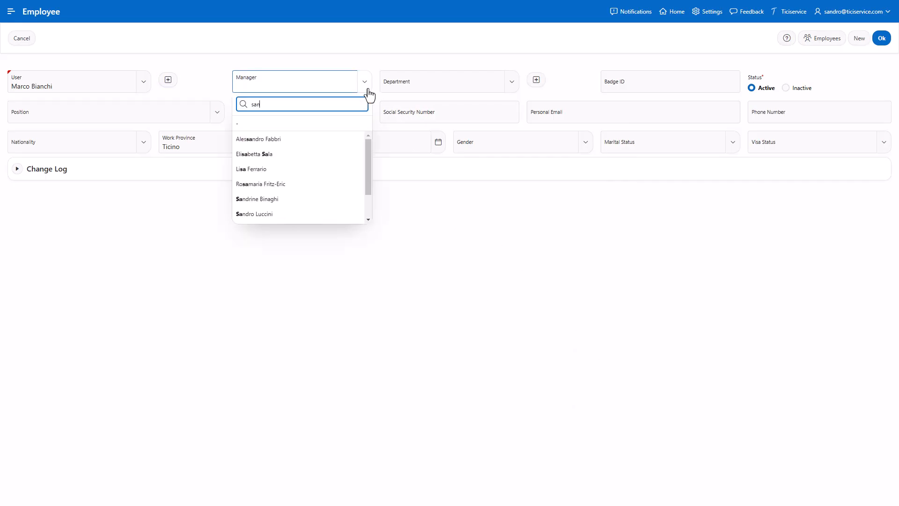
{"action": "type", "text": "d"}
{"action": "left_click", "coordinate": [322, 171]}
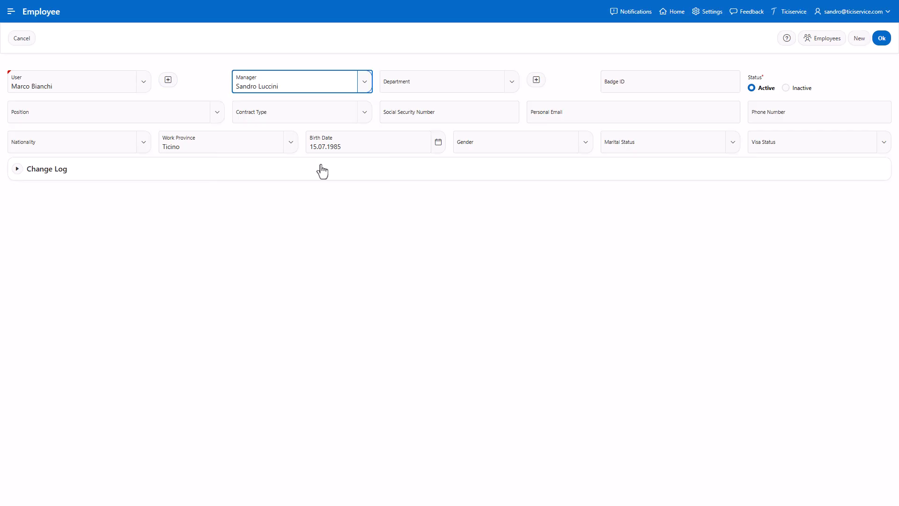
{"action": "left_click", "coordinate": [509, 91]}
{"action": "type", "text": "inf"}
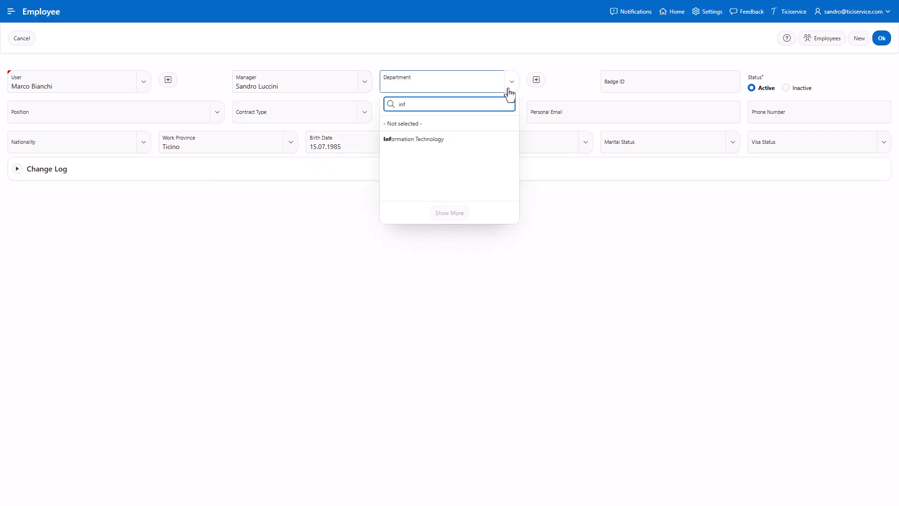
{"action": "left_click", "coordinate": [463, 139]}
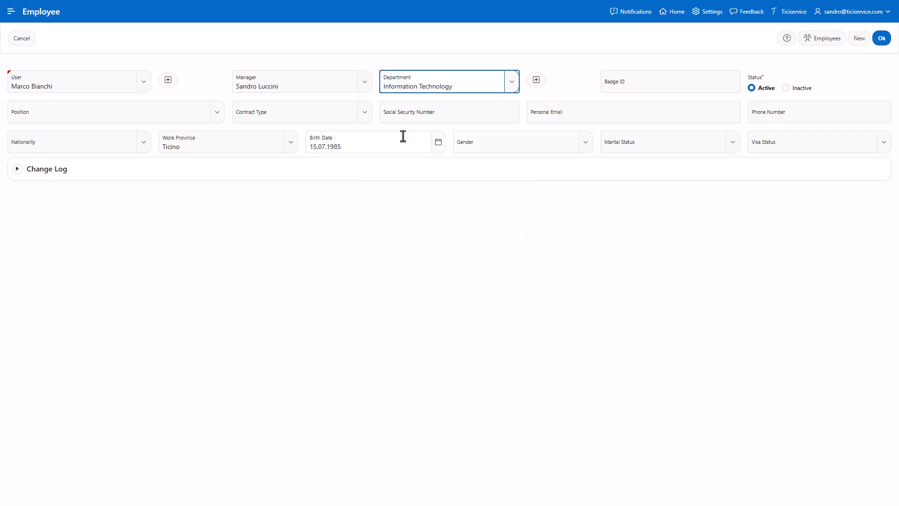
- Set the position to Cybersecurity Analyst and the contract type to Full time
{"action": "left_click", "coordinate": [197, 112]}
{"action": "type", "text": "Cybersecurity Analyst"}
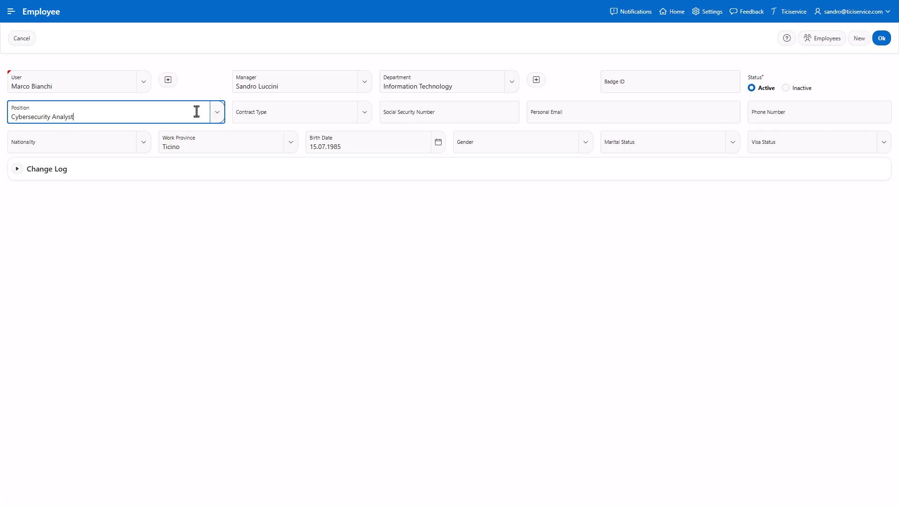
{"action": "left_click", "coordinate": [365, 114]}
{"action": "scroll", "coordinate": [351, 174], "scroll_direction": "down", "scroll_amount": 2}
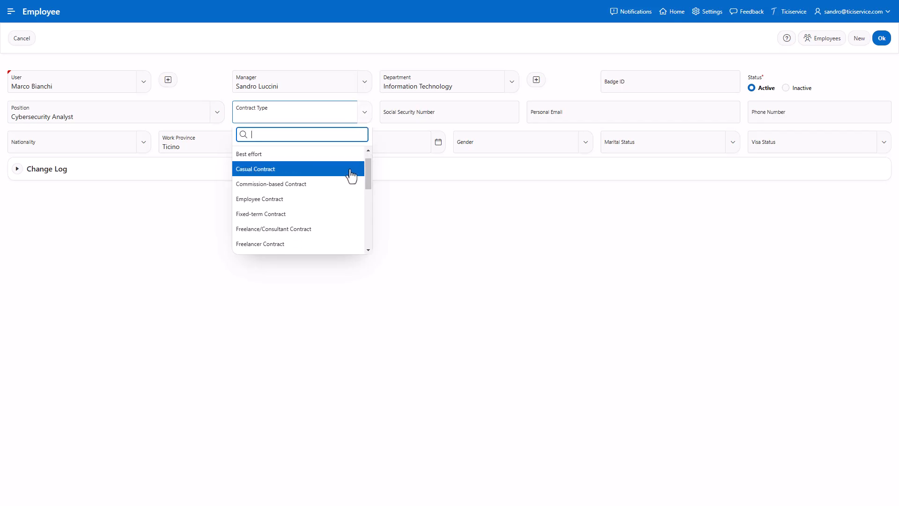
{"action": "left_click", "coordinate": [327, 227]}
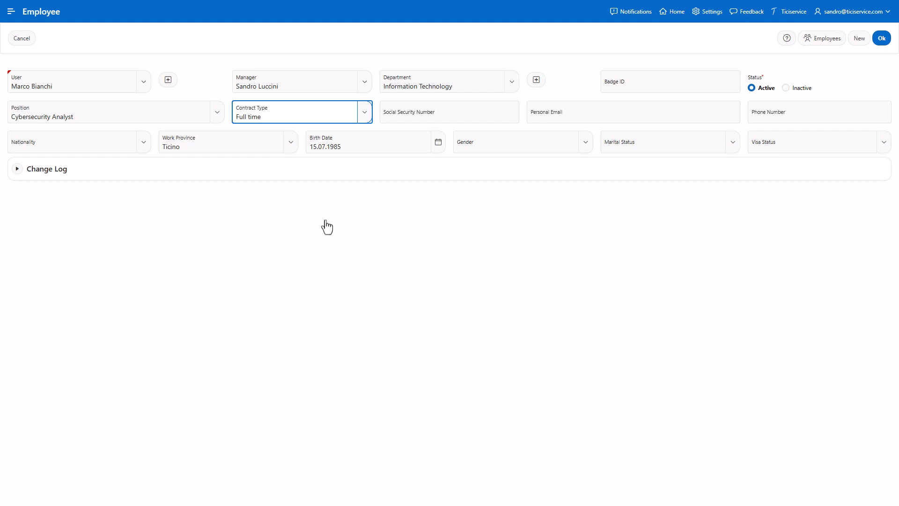
- Set the nationality to Switzerland and the gender to Male
{"action": "left_click", "coordinate": [121, 144]}
{"action": "type", "text": "sw"}
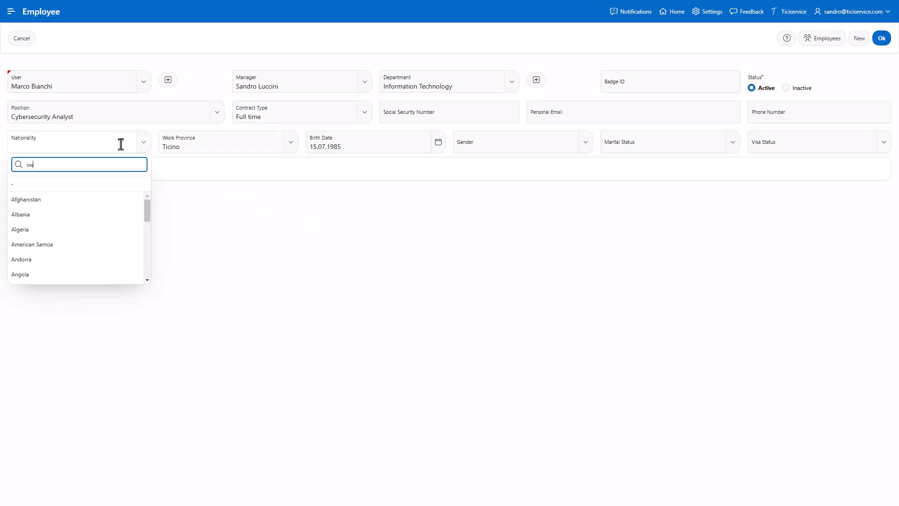
{"action": "left_click", "coordinate": [111, 243]}
{"action": "left_click", "coordinate": [257, 144]}
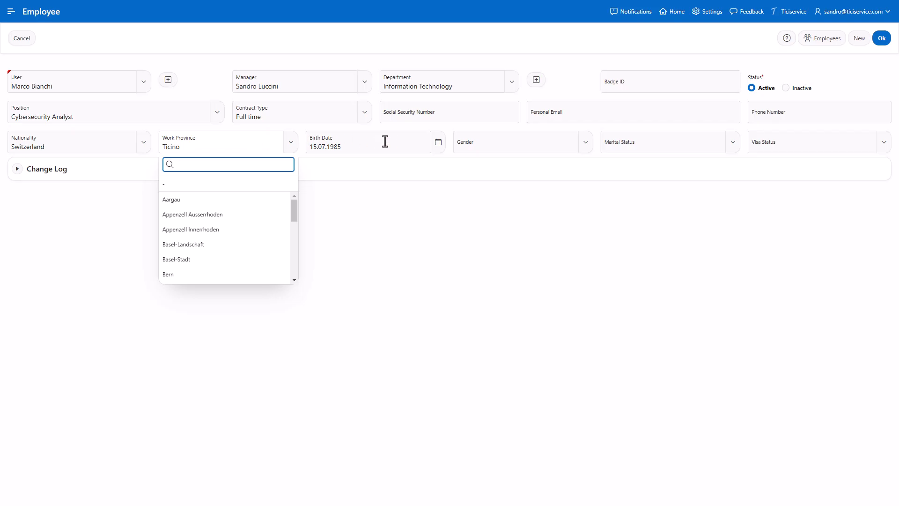
{"action": "left_click", "coordinate": [533, 148]}
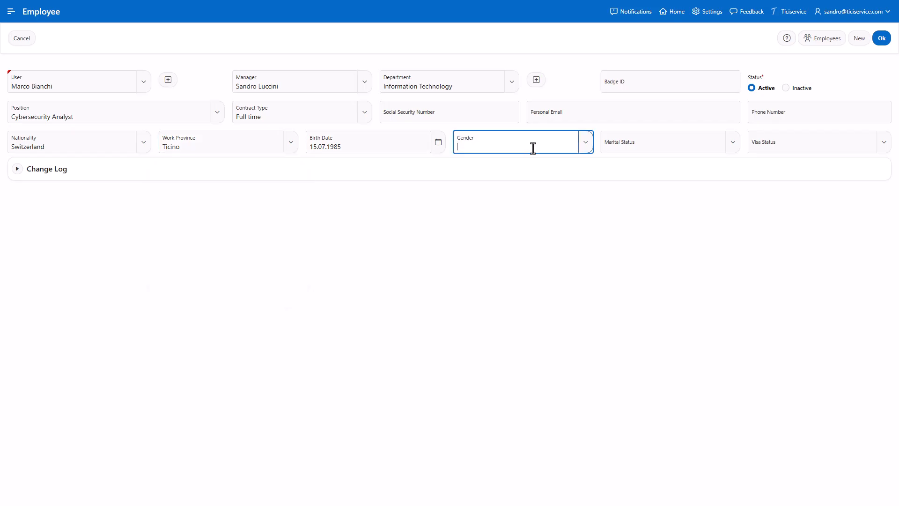
{"action": "type", "text": "Male"}
- Set the marital status to Single and the visa status to Permanent Resident
{"action": "left_click", "coordinate": [725, 146]}
{"action": "left_click", "coordinate": [702, 219]}
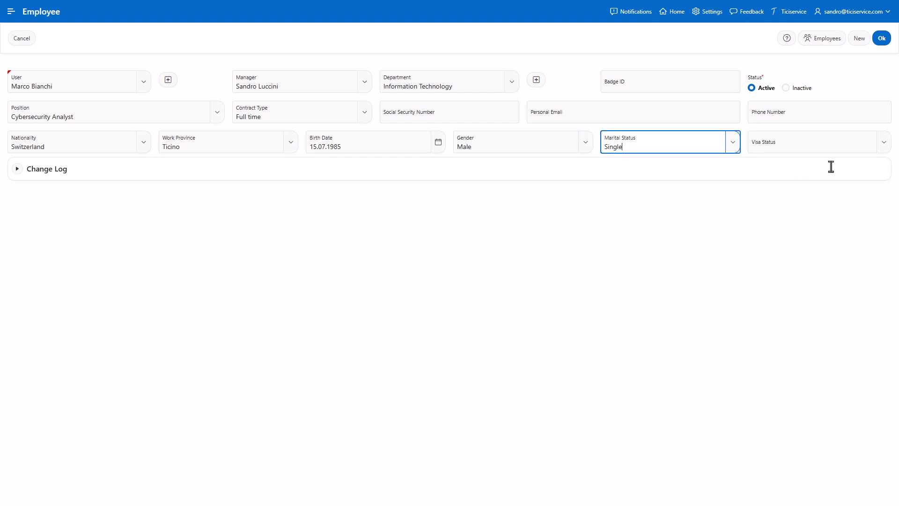
{"action": "left_click", "coordinate": [884, 145]}
{"action": "left_click", "coordinate": [832, 257]}
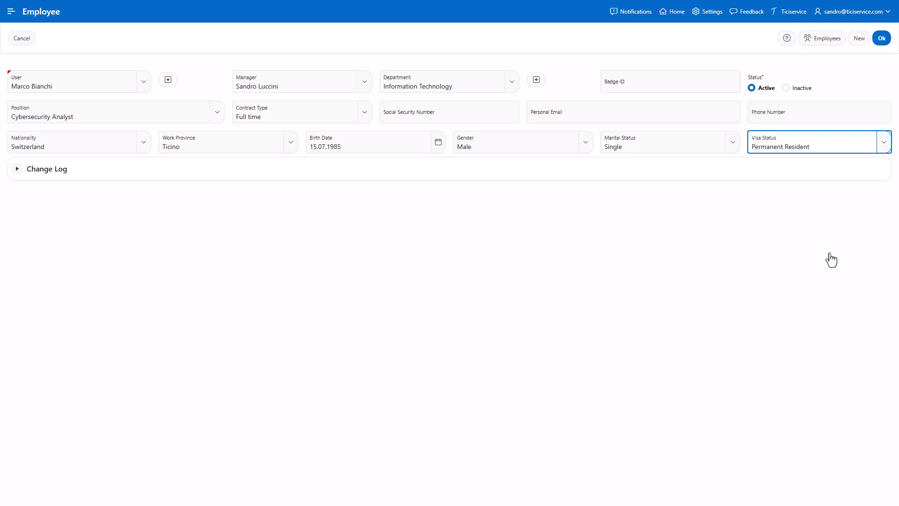
- Enter the employee's social security number and badge ID
{"action": "left_click", "coordinate": [508, 110]}
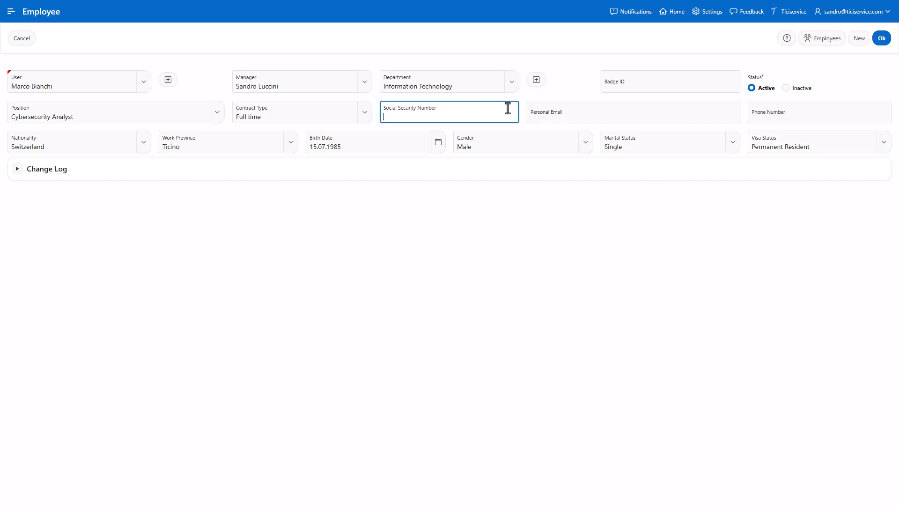
{"action": "left_click", "coordinate": [726, 80]}
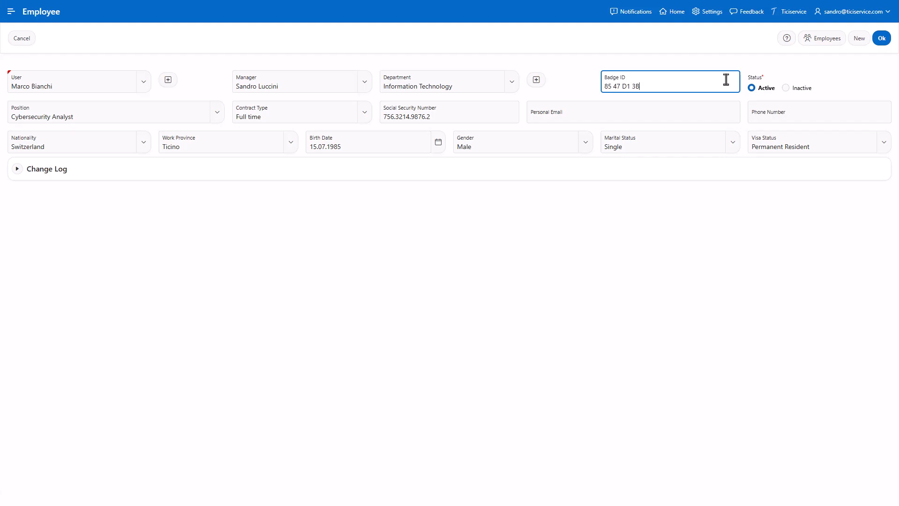
- Enter the employee's personal e-mail and acknowledge the user consent notice
{"action": "left_click", "coordinate": [722, 115]}
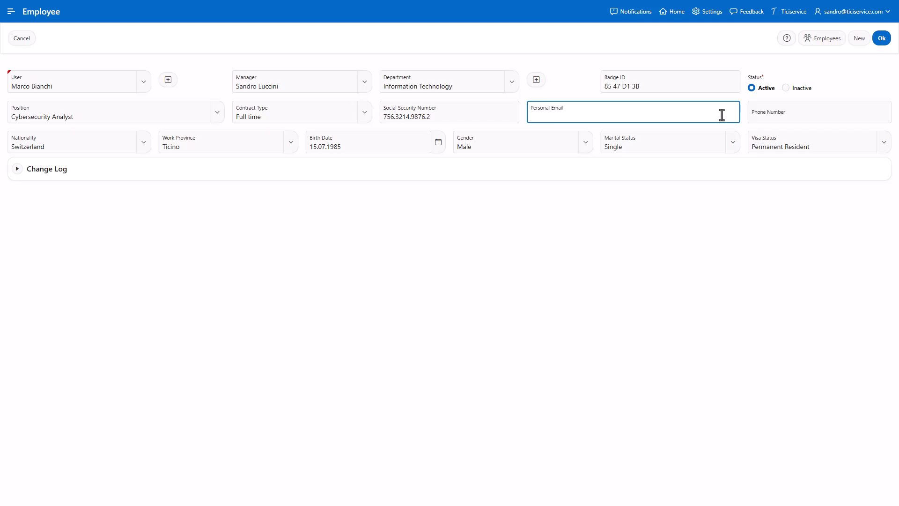
{"action": "left_click", "coordinate": [815, 117]}
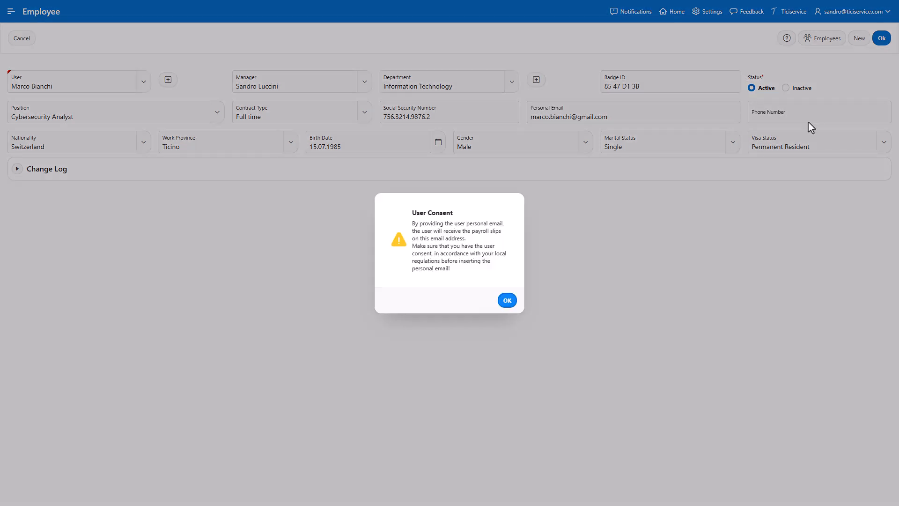
{"action": "left_click", "coordinate": [507, 302]}
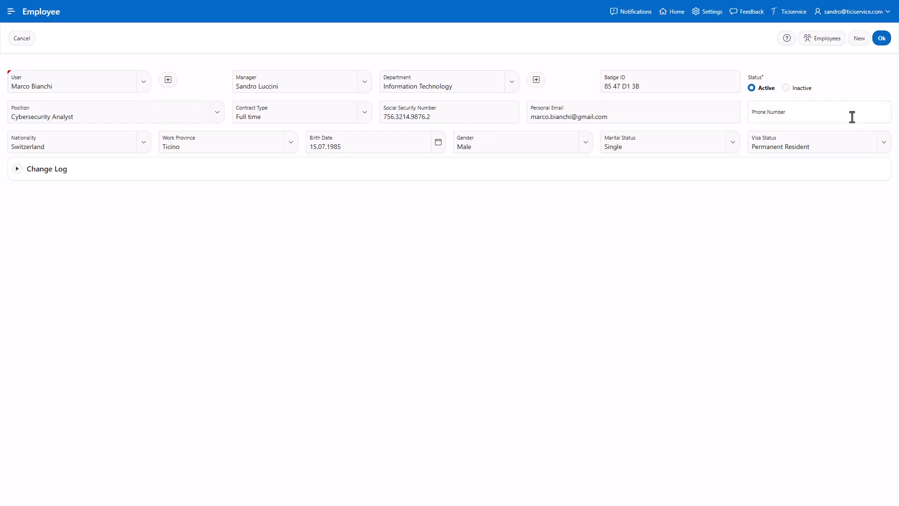
- Enter the employee's phone number and save the new employee record
{"action": "left_click", "coordinate": [852, 116]}
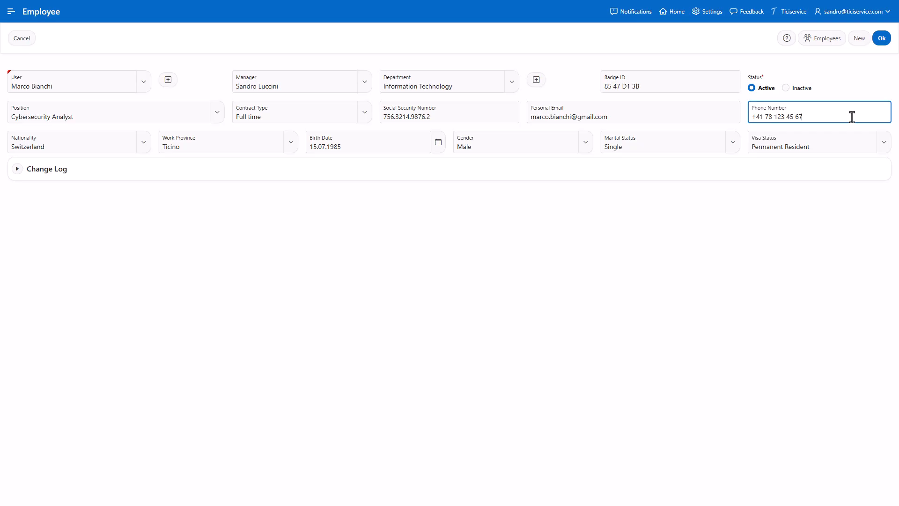
{"action": "left_click", "coordinate": [881, 40]}
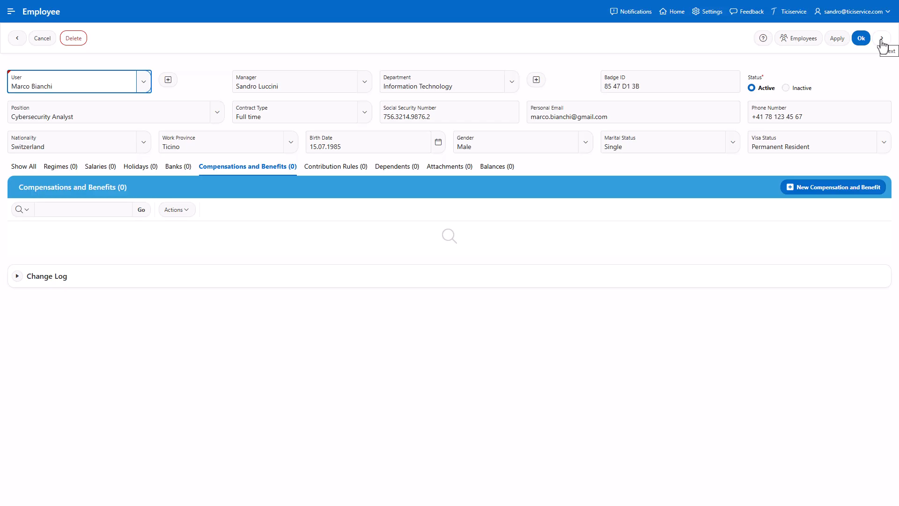
- Add a new Employee FTE regime for the employee and set its morning shift to 8 hours (08:00h)
{"action": "left_click", "coordinate": [881, 41]}
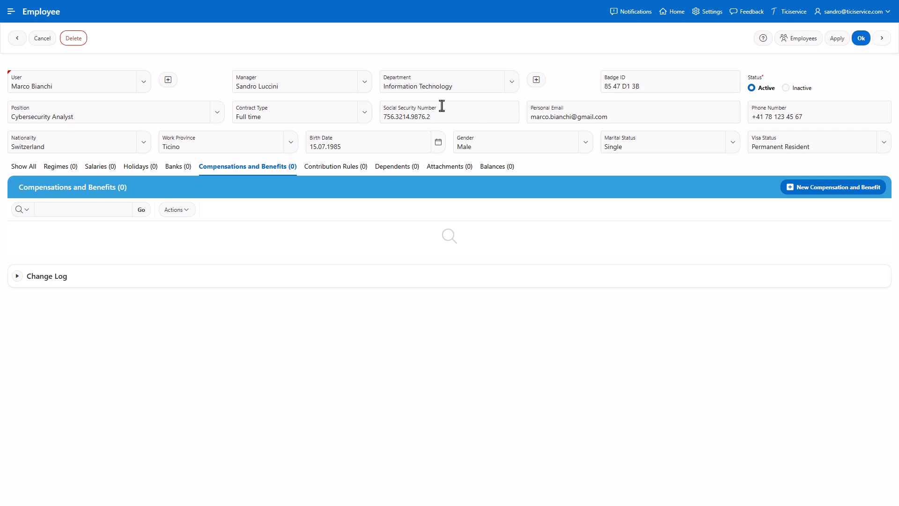
{"action": "left_click", "coordinate": [64, 170]}
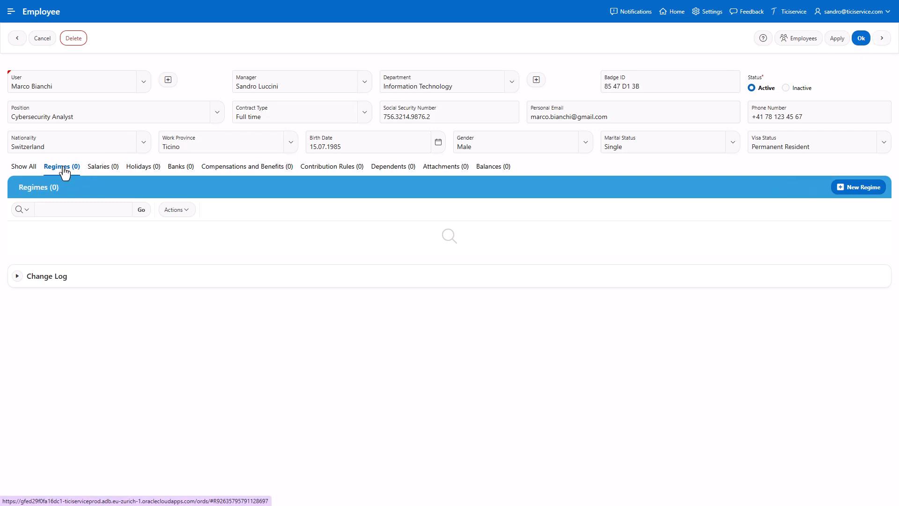
{"action": "left_click", "coordinate": [861, 189]}
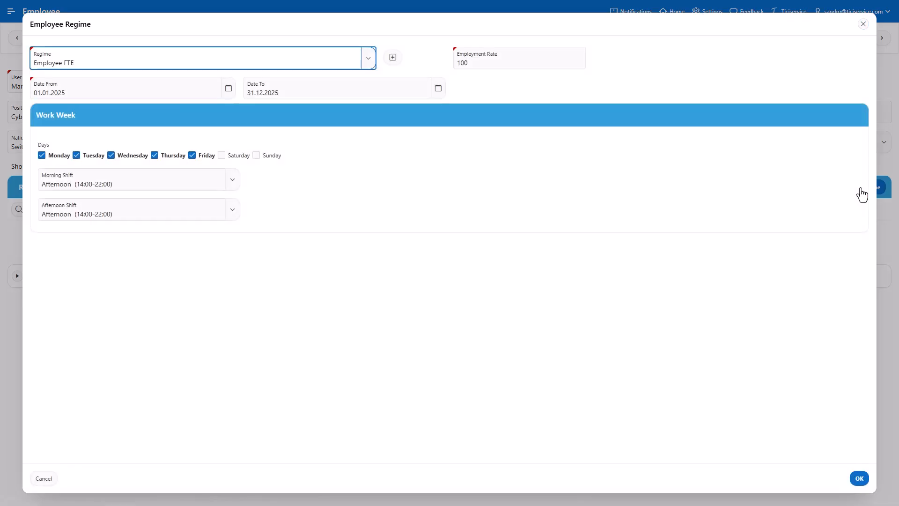
{"action": "left_click", "coordinate": [368, 64]}
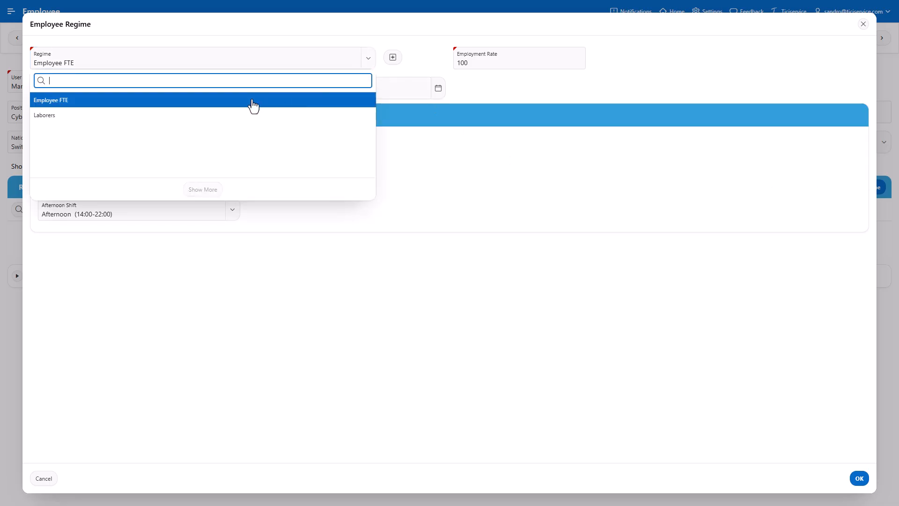
{"action": "left_click", "coordinate": [253, 104]}
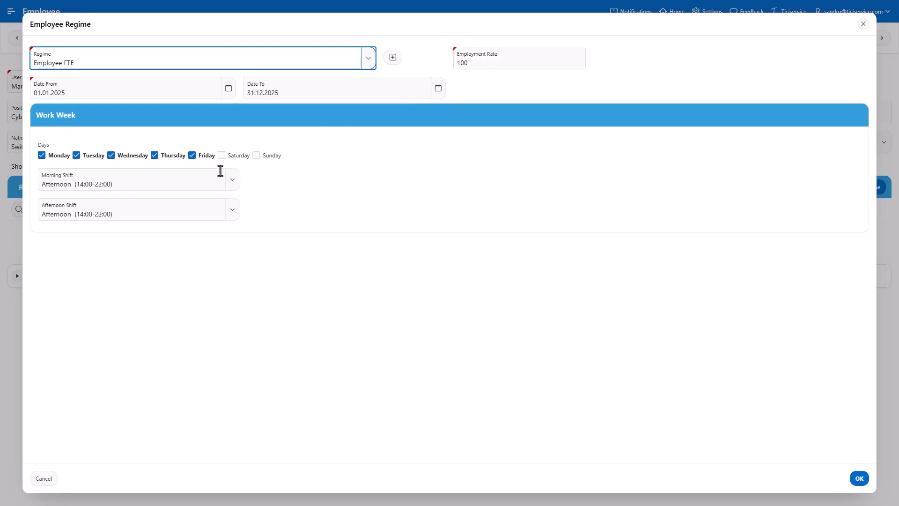
{"action": "left_click", "coordinate": [209, 181]}
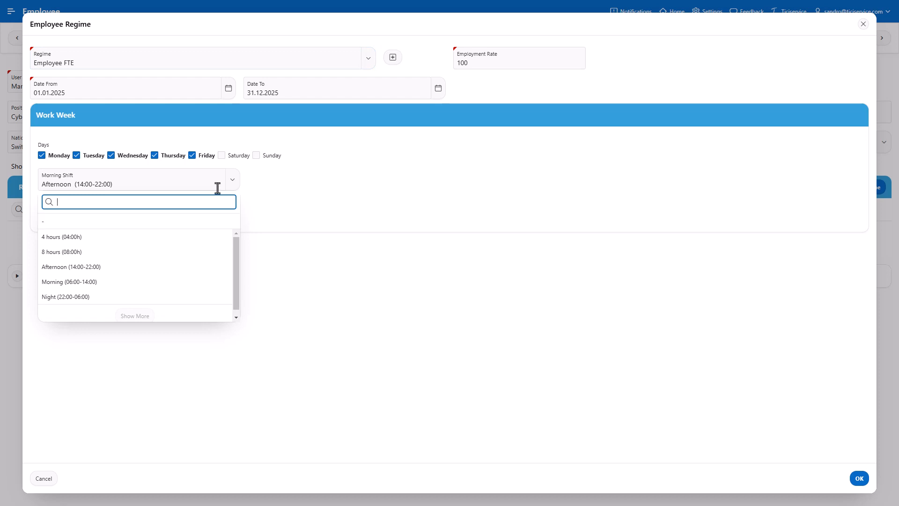
{"action": "left_click", "coordinate": [203, 252]}
- Clear the regime's afternoon shift and save the employee regime
{"action": "left_click", "coordinate": [174, 217]}
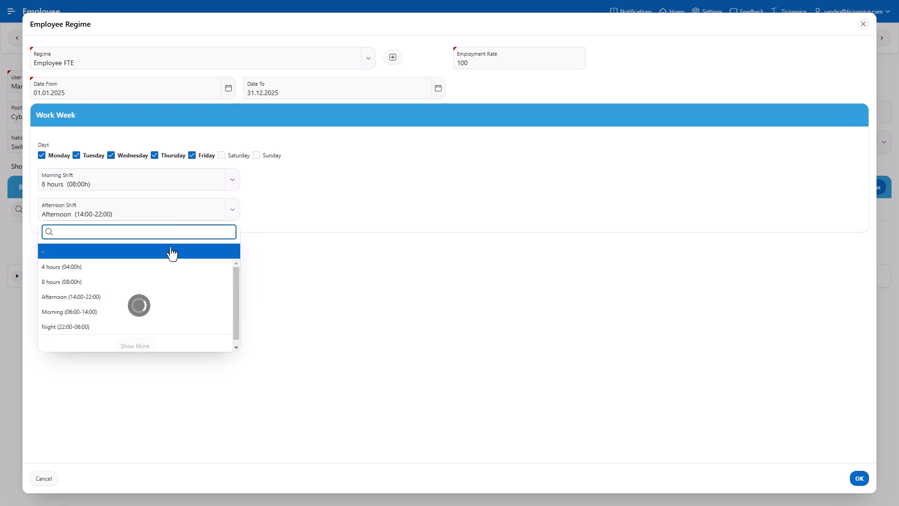
{"action": "left_click", "coordinate": [172, 252]}
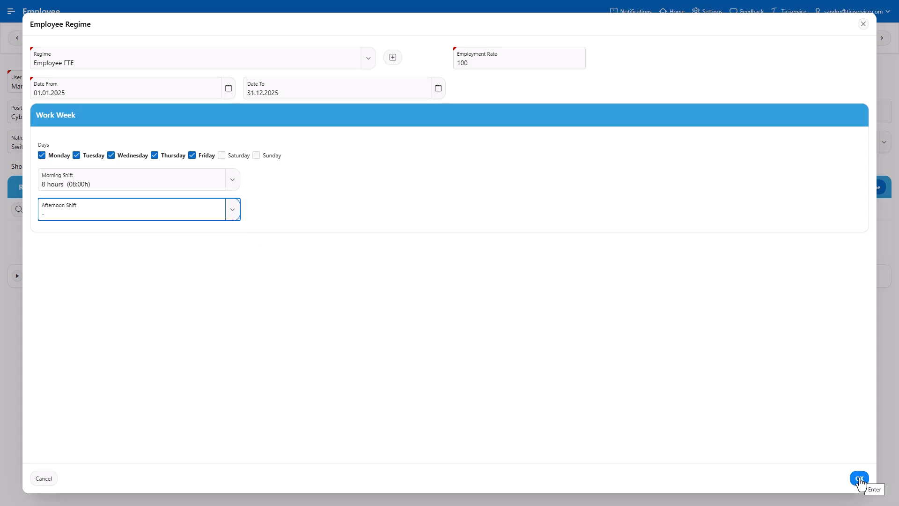
{"action": "left_click", "coordinate": [860, 479]}
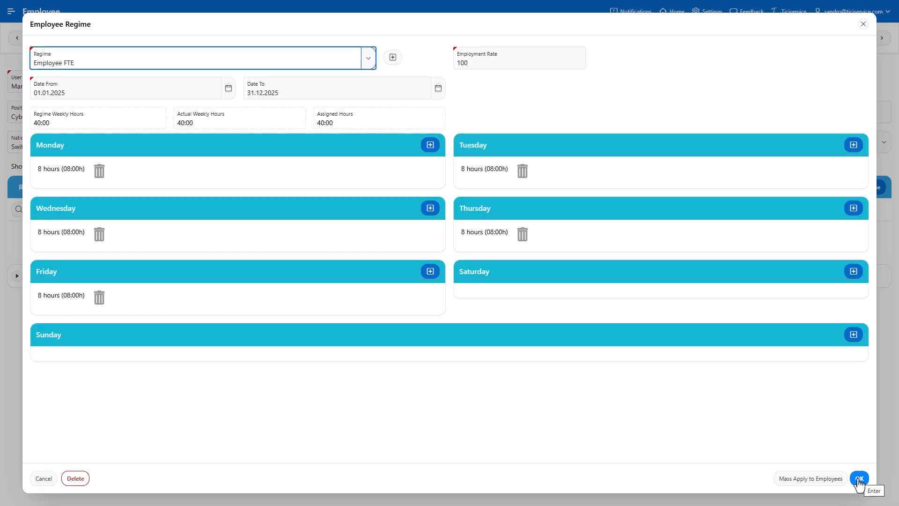
{"action": "left_click", "coordinate": [860, 479]}
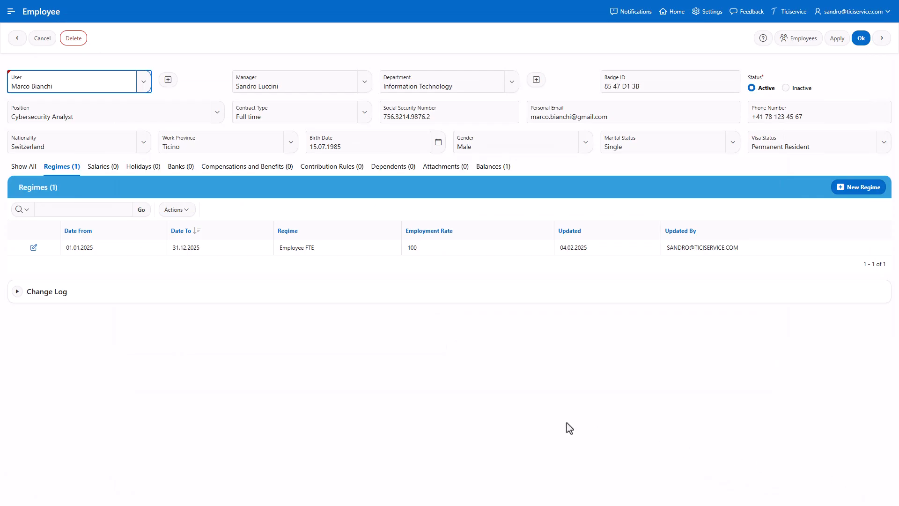
- Add a 2025 salary for the employee of 5000 per month with a 3% bonus
{"action": "left_click", "coordinate": [100, 176]}
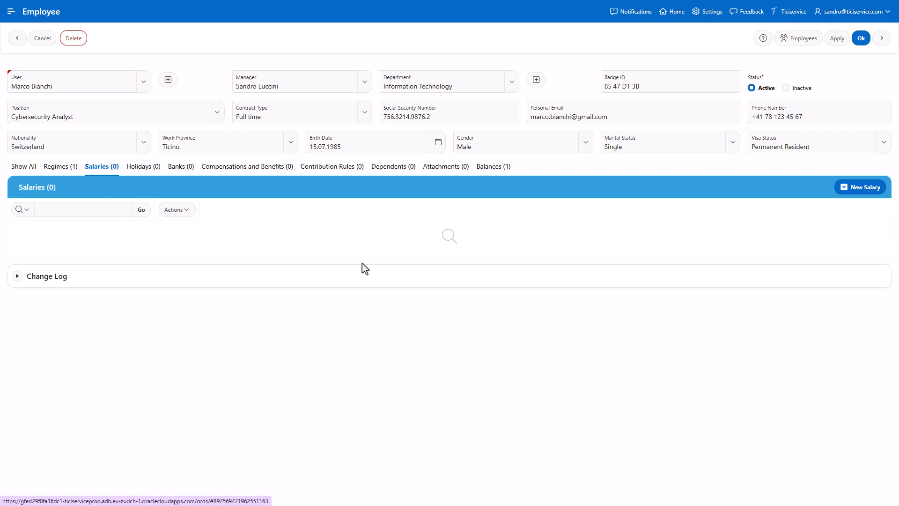
{"action": "left_click", "coordinate": [864, 189]}
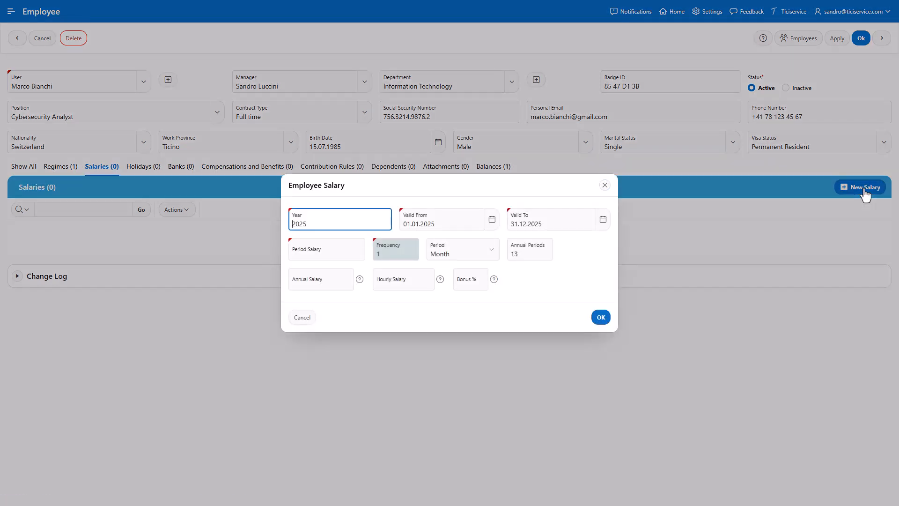
{"action": "left_click", "coordinate": [341, 255]}
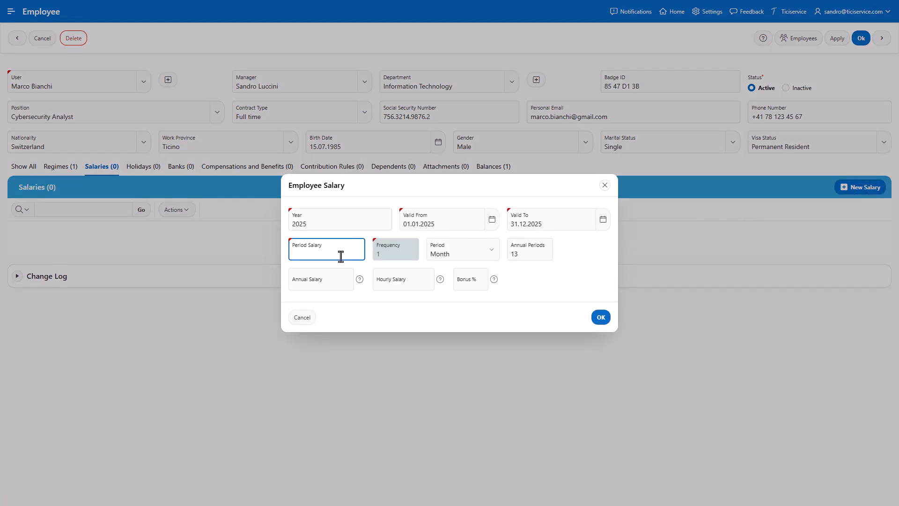
{"action": "type", "text": "5000"}
{"action": "left_click", "coordinate": [482, 285]}
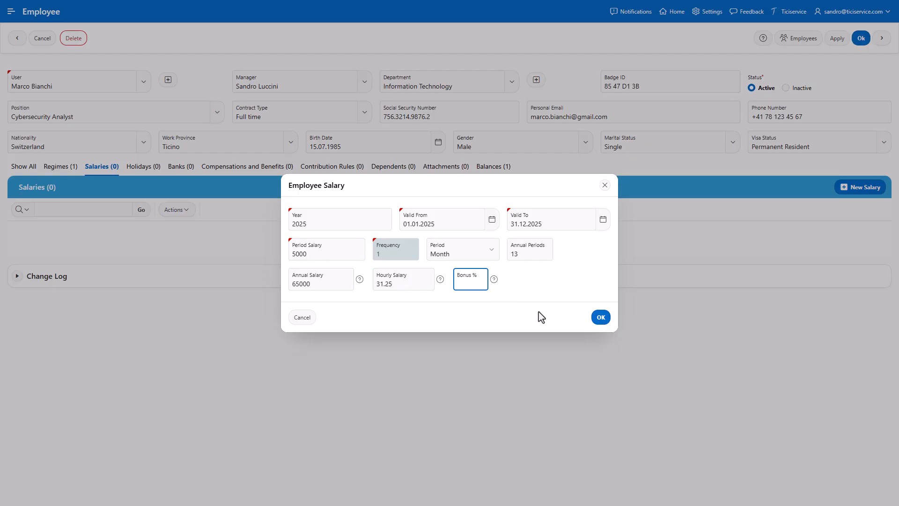
{"action": "left_click", "coordinate": [602, 318]}
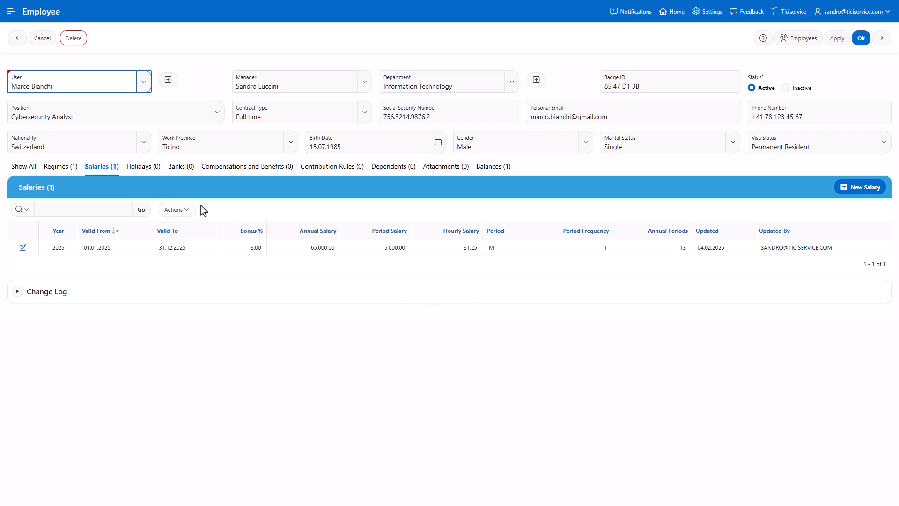
- Add a holiday entitlement of 25 days valid from 01.01.2025 to 31.12.2025
{"action": "left_click", "coordinate": [137, 170]}
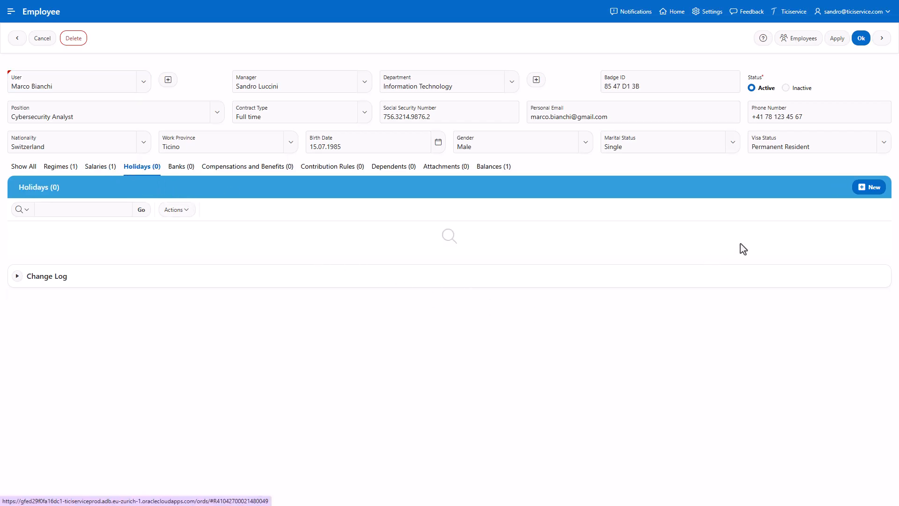
{"action": "left_click", "coordinate": [872, 191]}
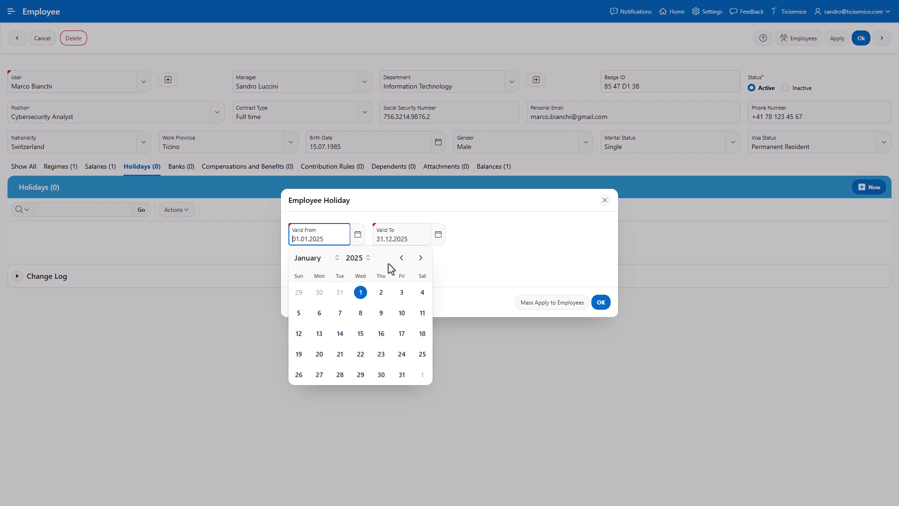
{"action": "left_click", "coordinate": [473, 235]}
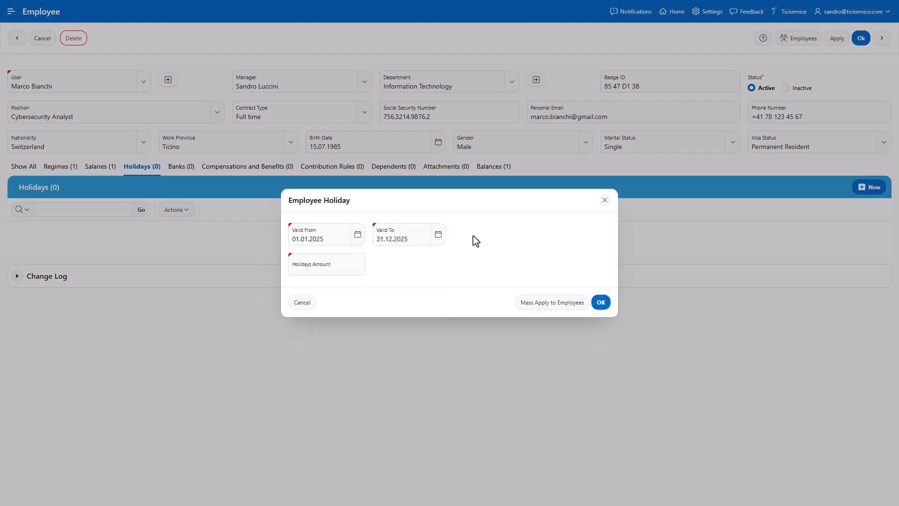
{"action": "left_click", "coordinate": [330, 275]}
{"action": "type", "text": "25"}
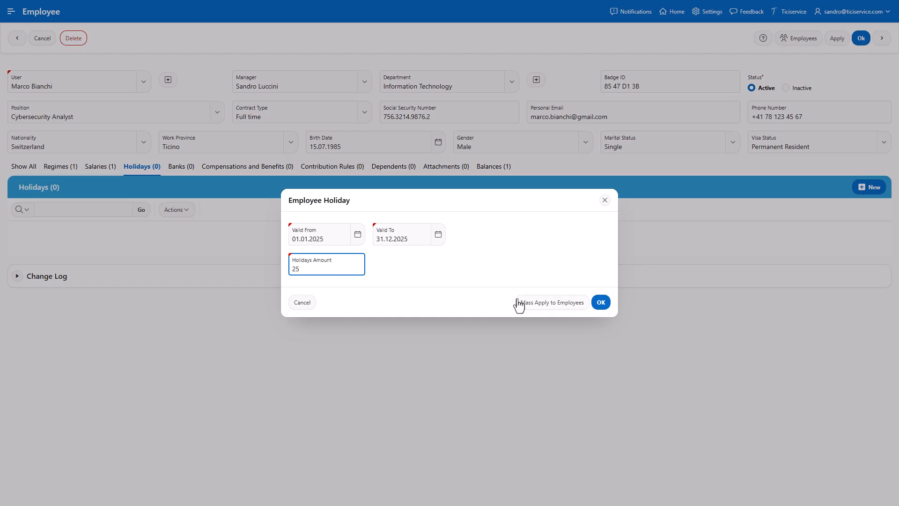
{"action": "left_click", "coordinate": [599, 304]}
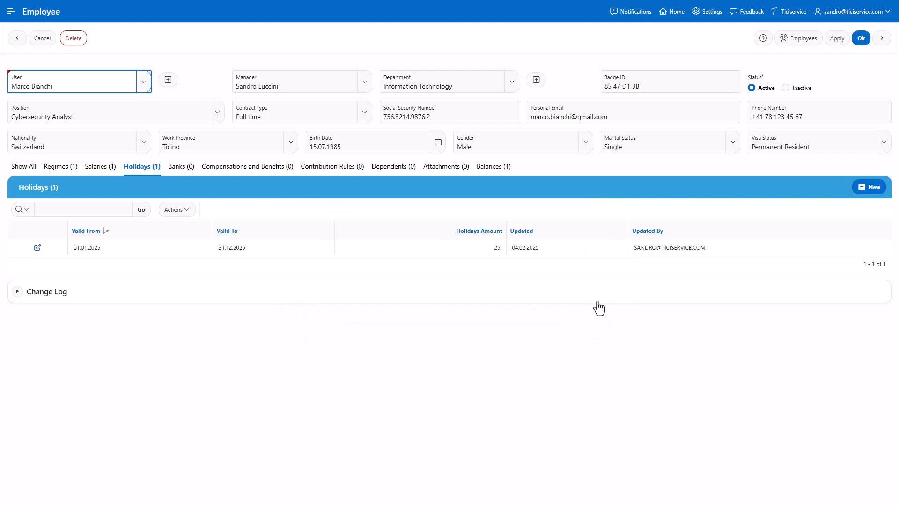
- Add the employee's Swissquote bank account with its IBAN, Swift BIC and branch address
{"action": "left_click", "coordinate": [183, 170]}
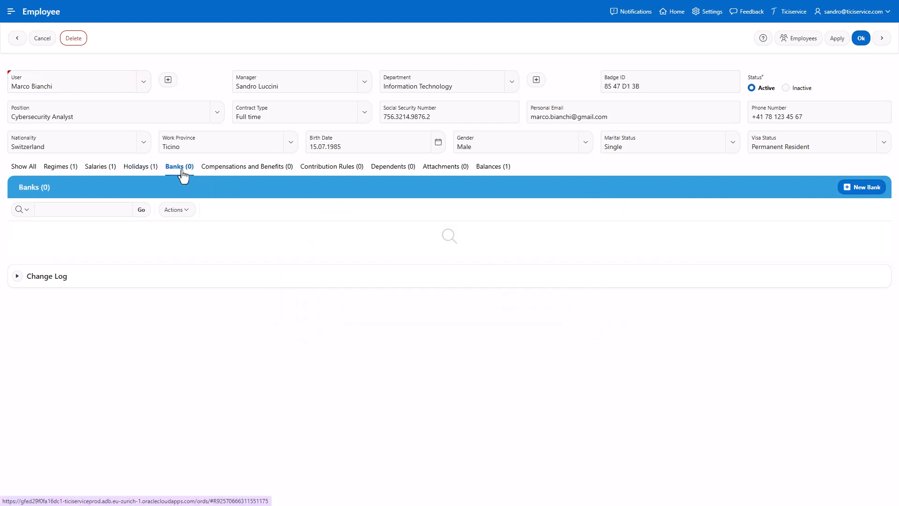
{"action": "left_click", "coordinate": [856, 187]}
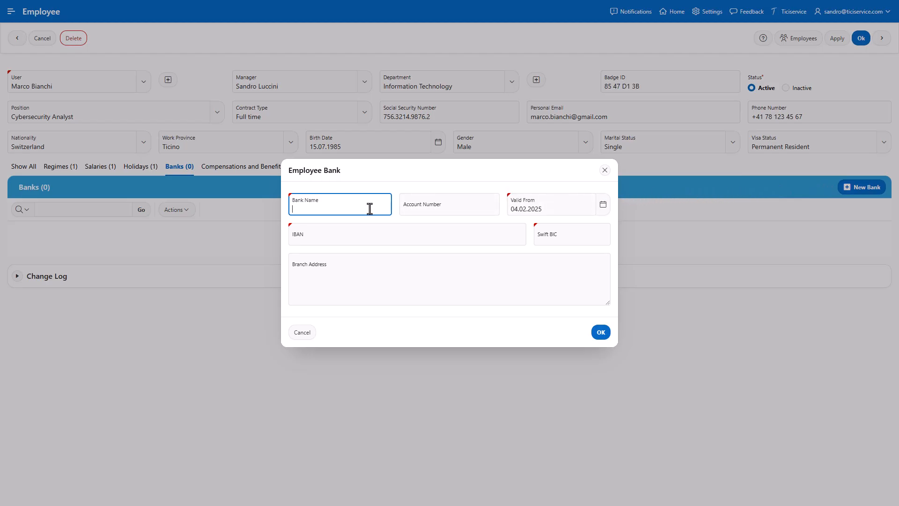
{"action": "type", "text": "Swissquote"}
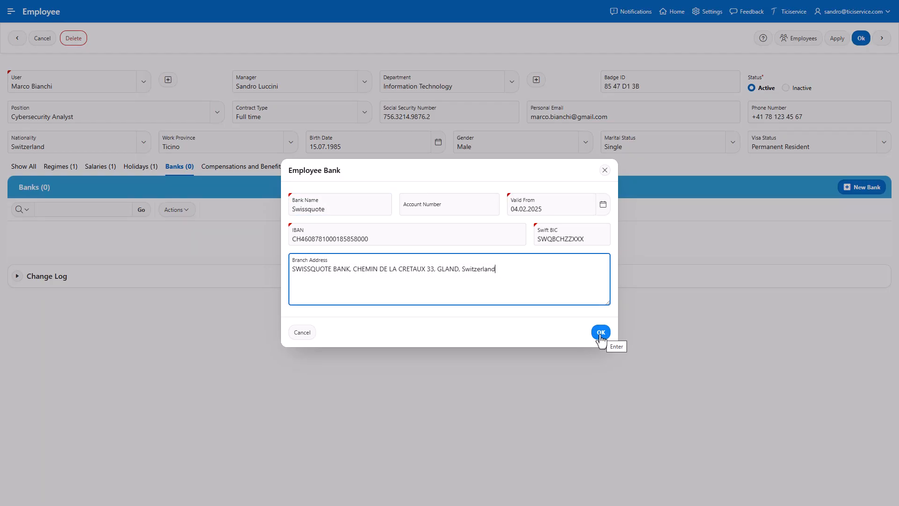
{"action": "left_click", "coordinate": [600, 333]}
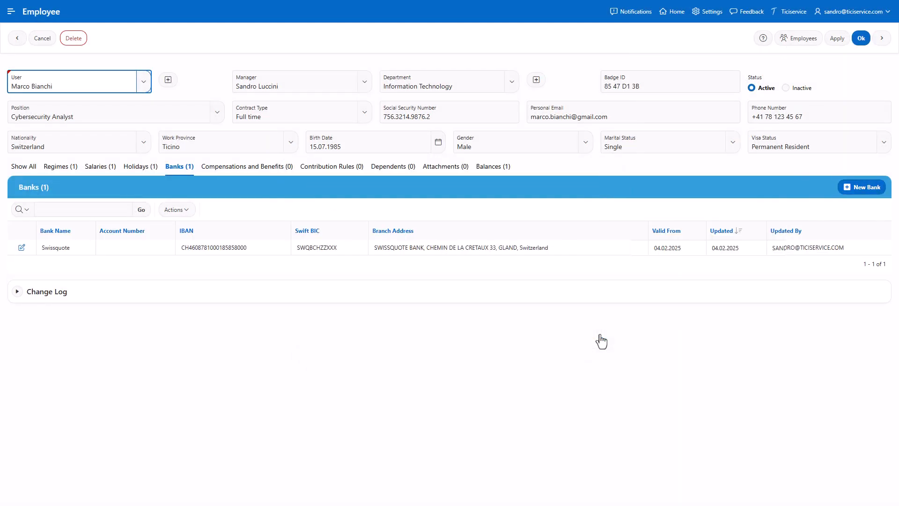
- Start a new contribution rule named '2nd pillar: pension fund (OP)' using the Adjusted Period Salary formula
{"action": "left_click", "coordinate": [331, 168]}
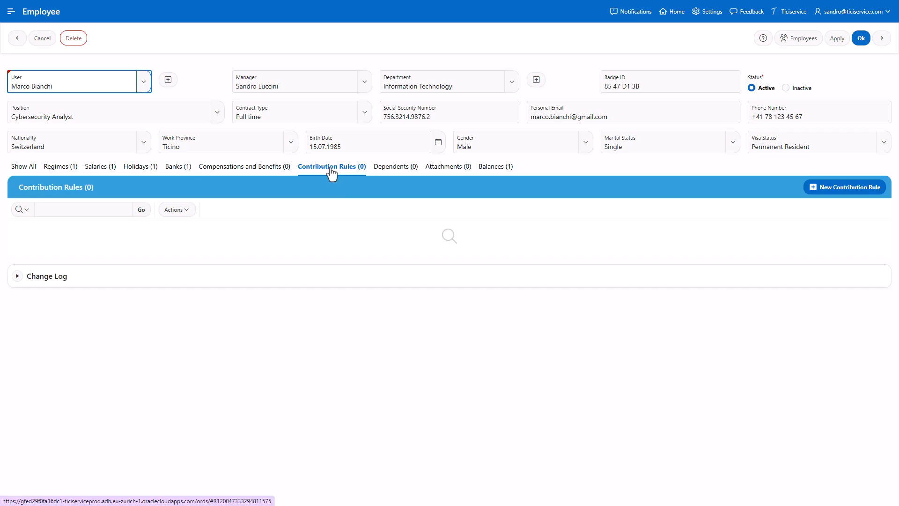
{"action": "left_click", "coordinate": [852, 192]}
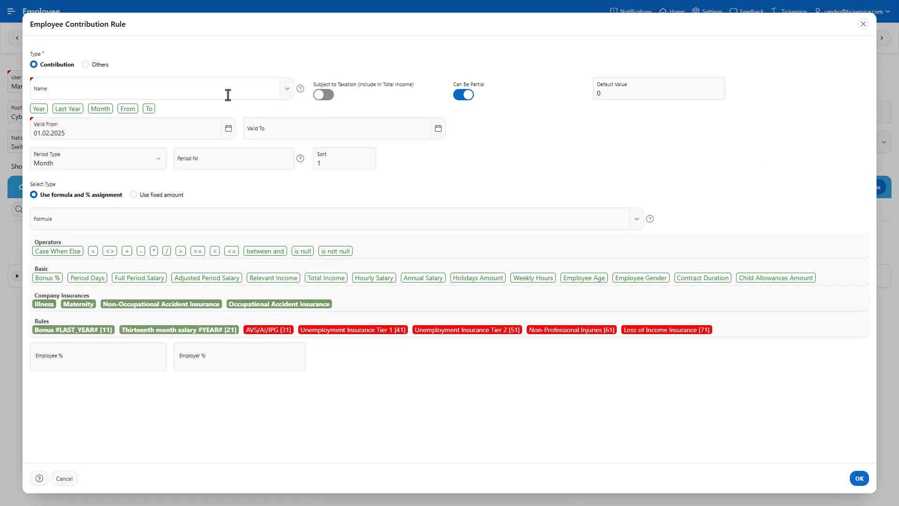
{"action": "left_click", "coordinate": [188, 87]}
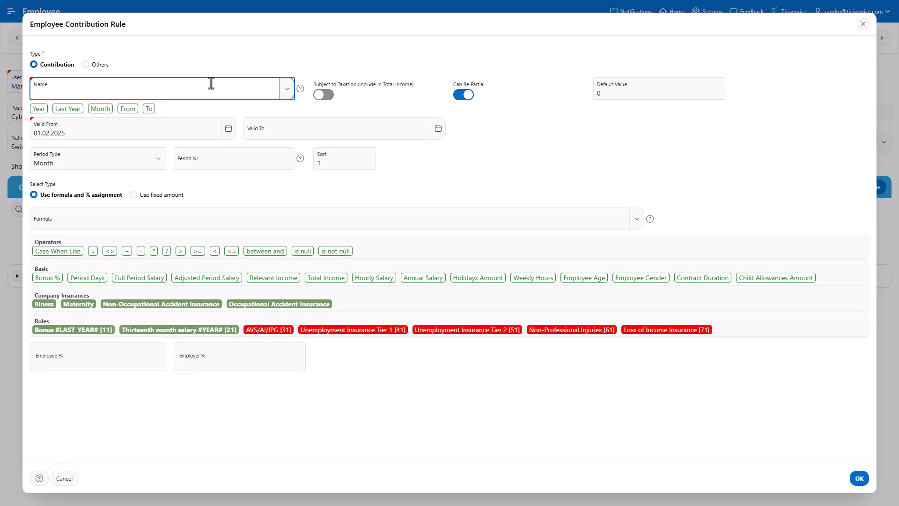
{"action": "type", "text": "2nd pillar: pension fund (OP)"}
{"action": "left_click", "coordinate": [74, 219]}
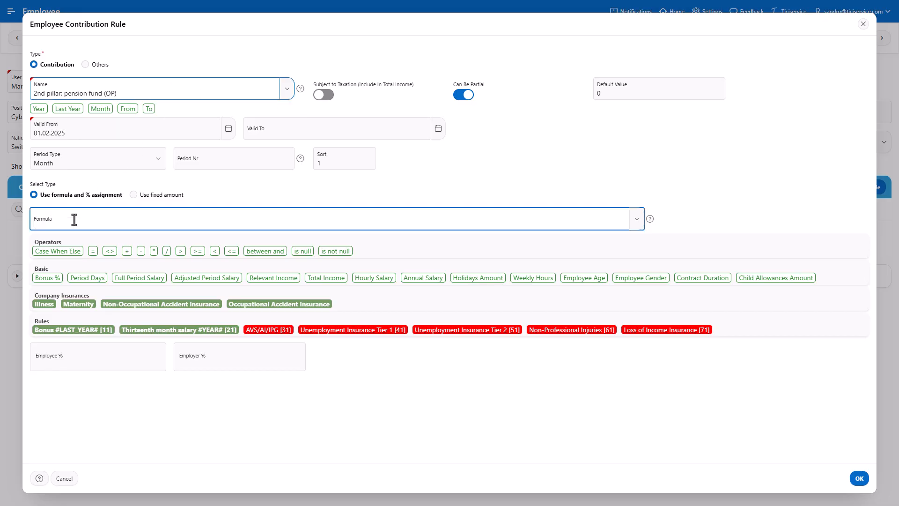
{"action": "left_click", "coordinate": [185, 280]}
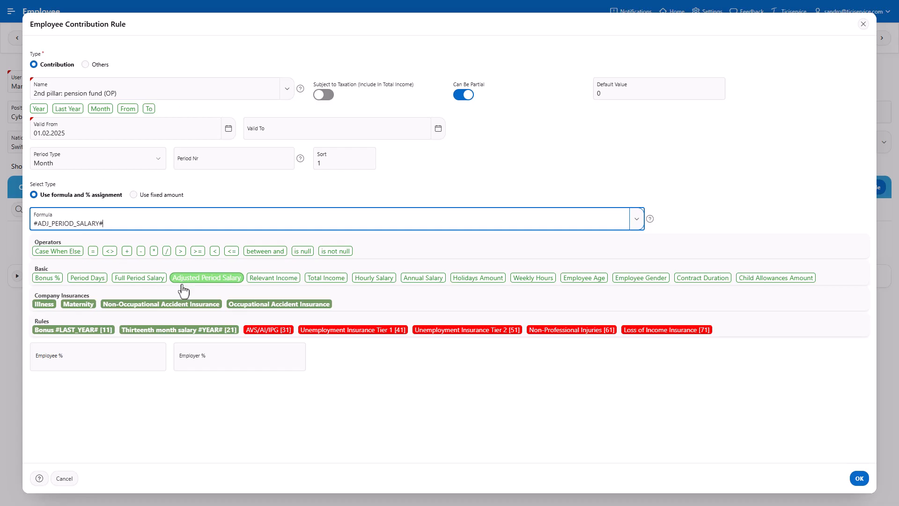
- Set the rule's employee and employer percentages to 9.5 each and save the contribution rule
{"action": "left_click", "coordinate": [128, 363]}
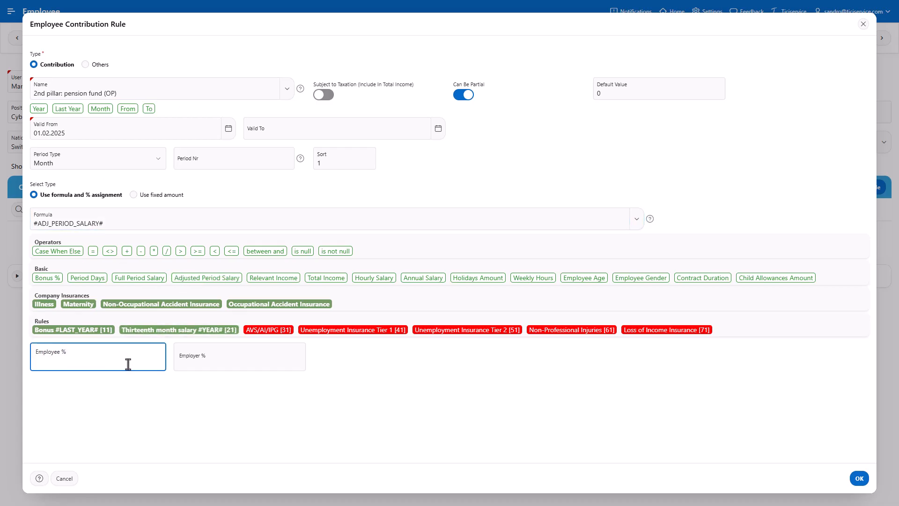
{"action": "type", "text": "9.5"}
{"action": "left_click", "coordinate": [225, 363]}
{"action": "type", "text": "9.5"}
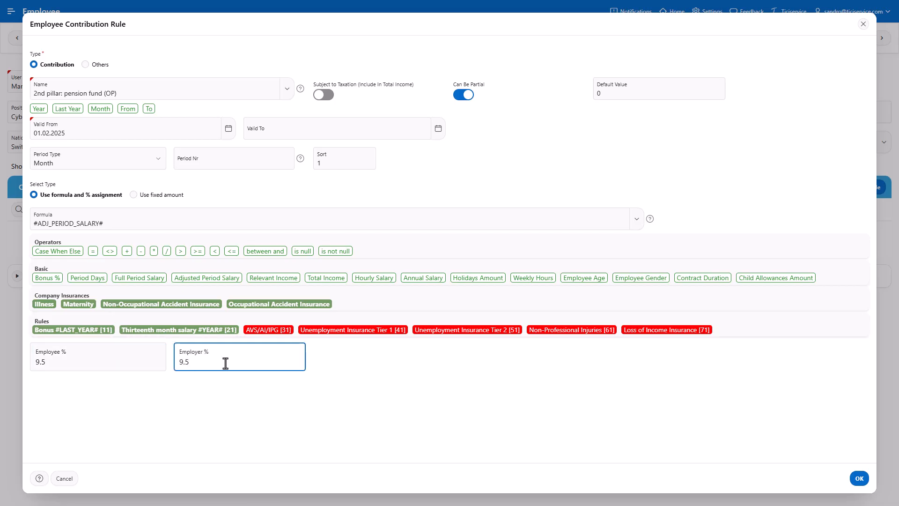
{"action": "left_click", "coordinate": [859, 479]}
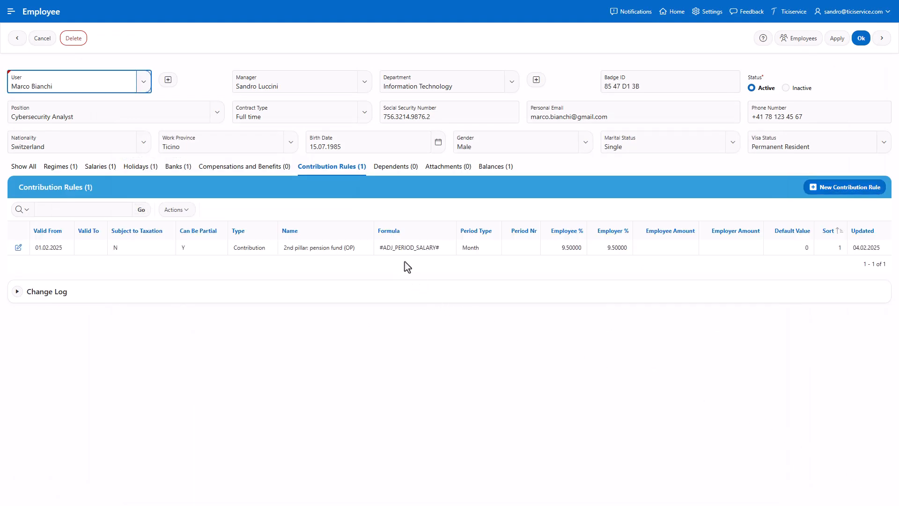
- Add a new child allowance dependent and enter the child's first name, last name and social security number
{"action": "left_click", "coordinate": [400, 173]}
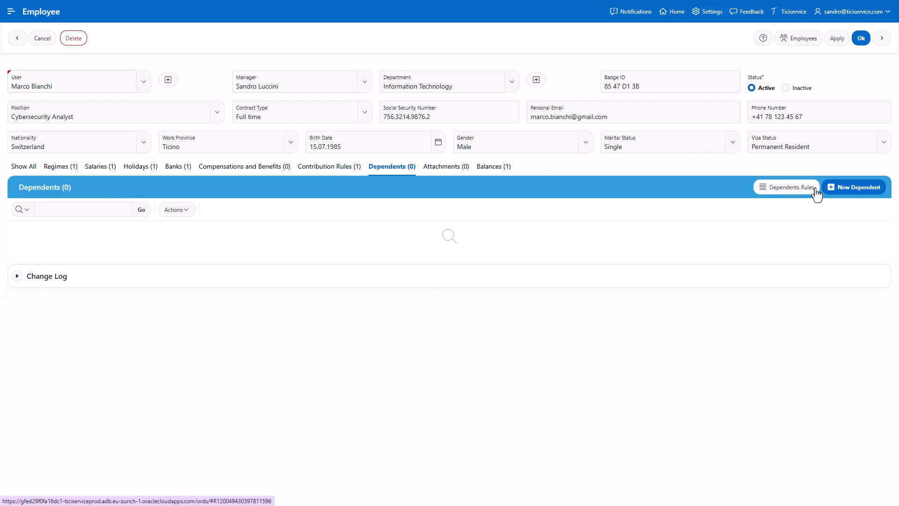
{"action": "left_click", "coordinate": [855, 194]}
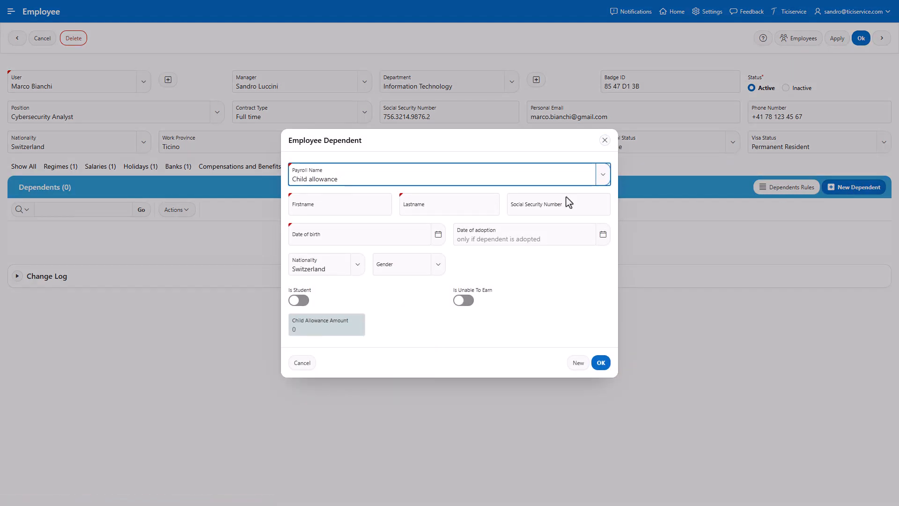
{"action": "left_click", "coordinate": [366, 206]}
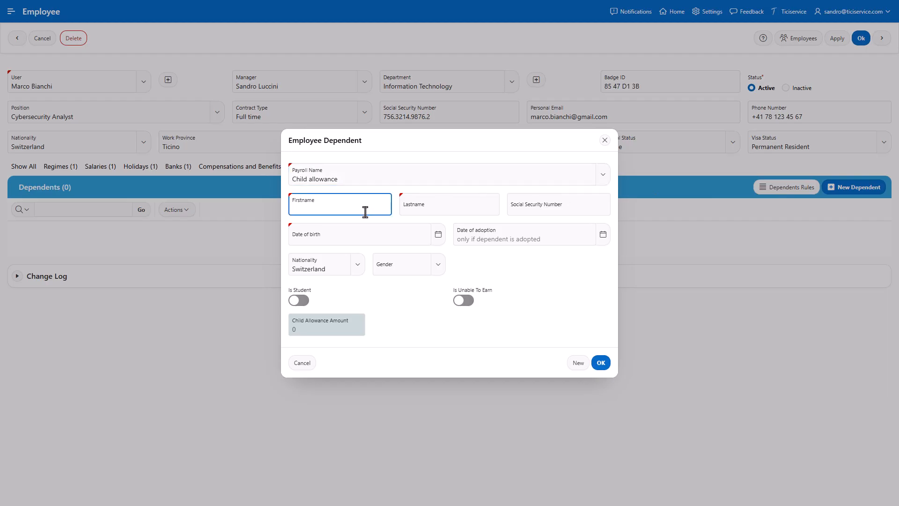
{"action": "key", "text": "Tab"}
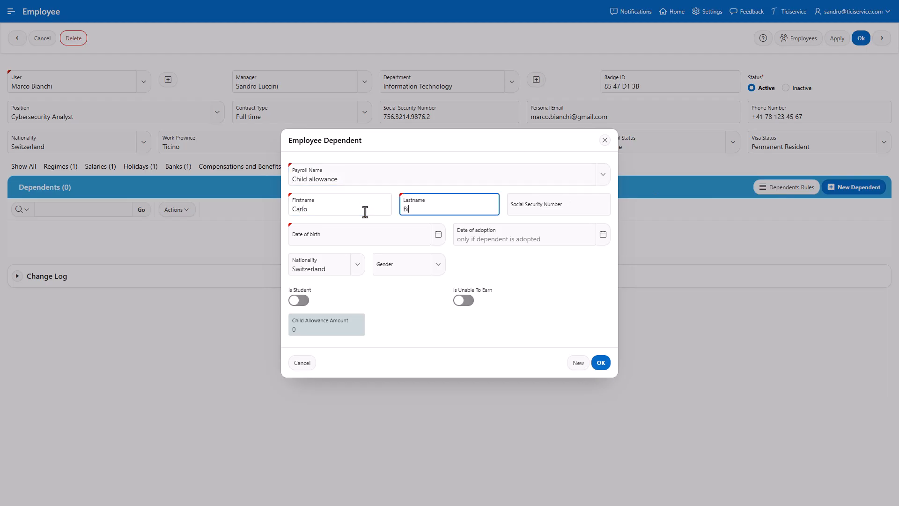
{"action": "key", "text": "Tab"}
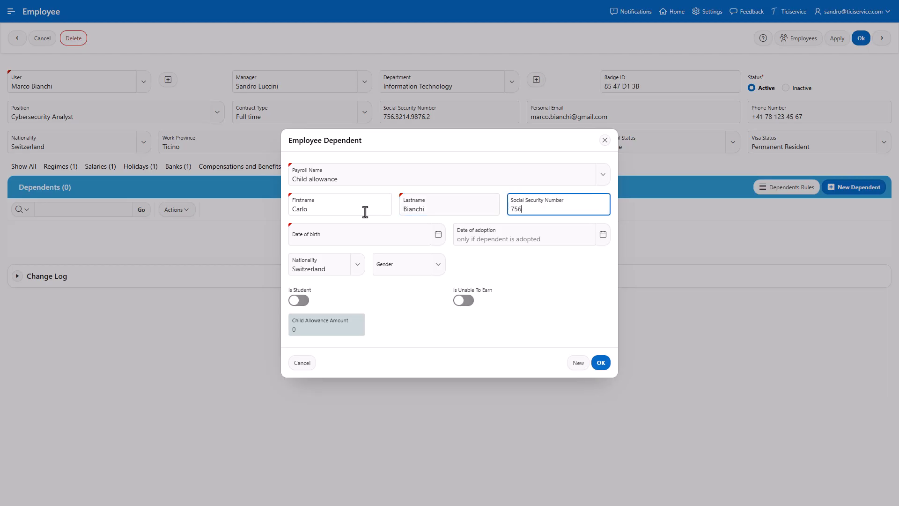
- Set the child's date of birth and gender Male, then save the dependent
{"action": "left_click", "coordinate": [438, 234]}
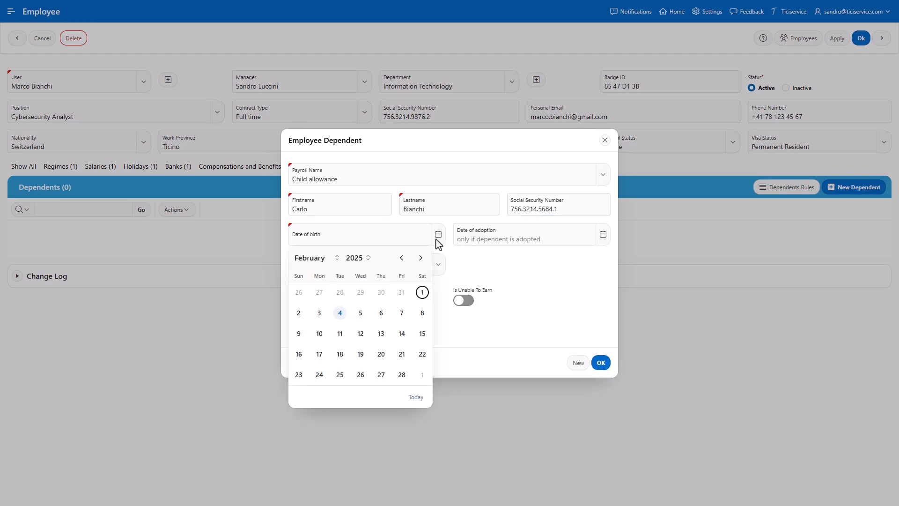
{"action": "left_click", "coordinate": [354, 258]}
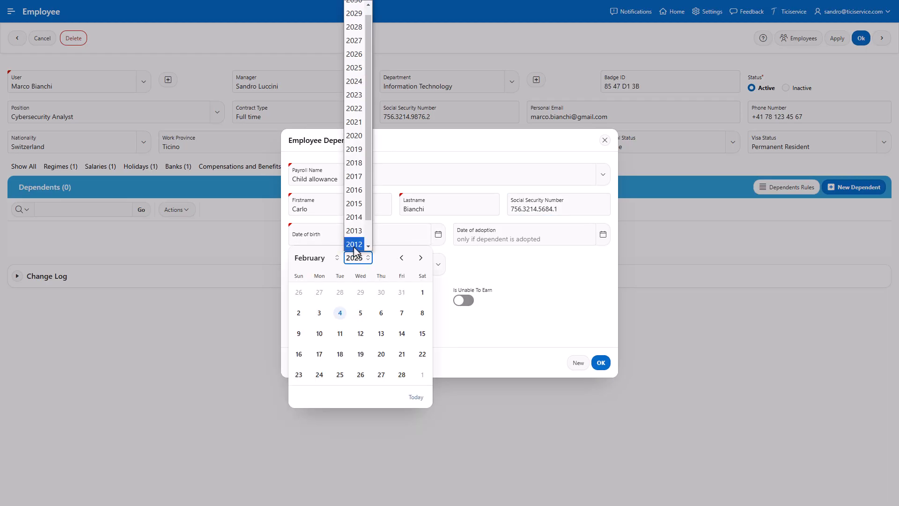
{"action": "left_click", "coordinate": [355, 248]}
{"action": "left_click", "coordinate": [381, 293]}
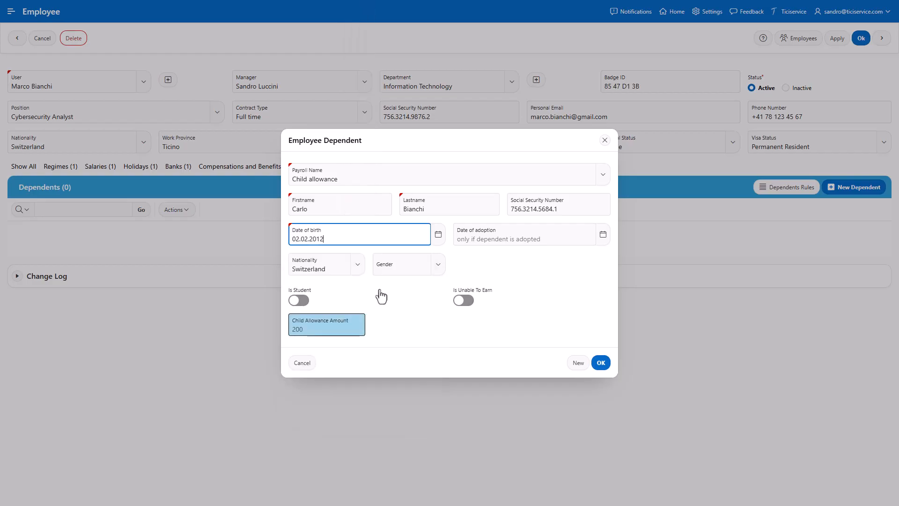
{"action": "left_click", "coordinate": [439, 270]}
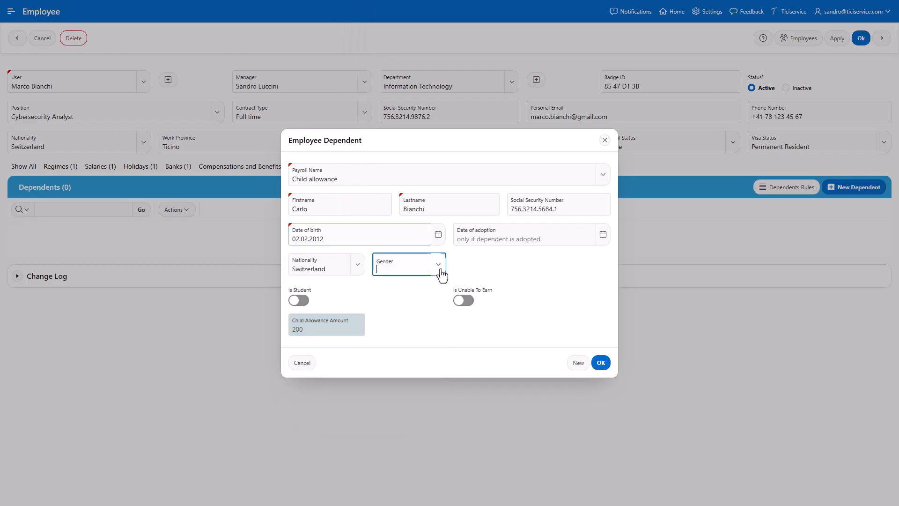
{"action": "left_click", "coordinate": [392, 321]}
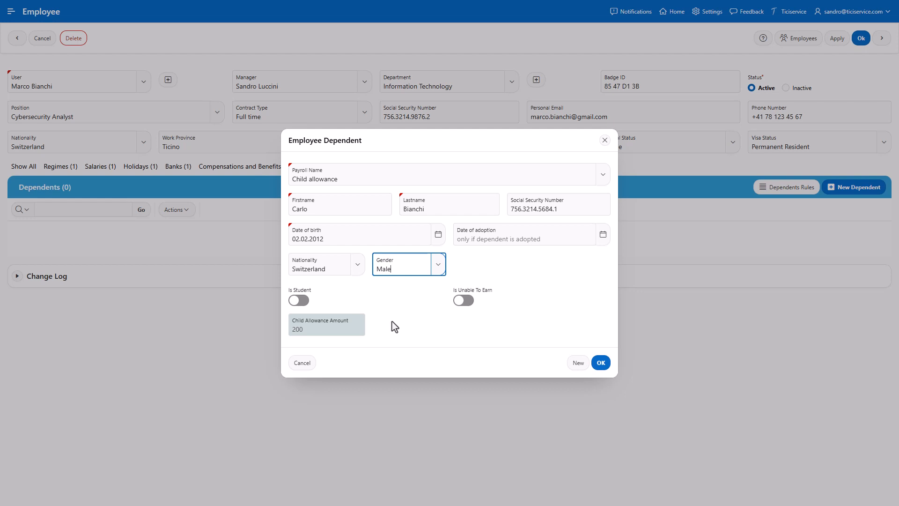
{"action": "left_click", "coordinate": [604, 363]}
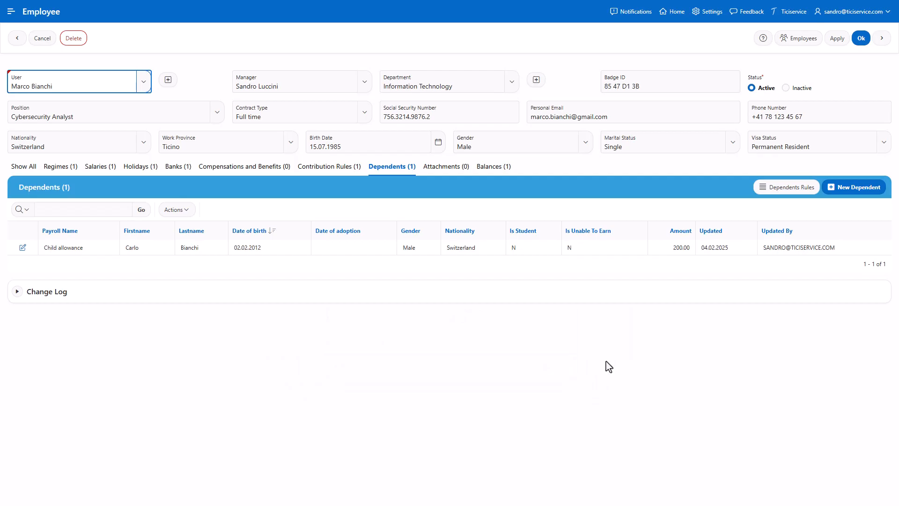
- Save the employee record and open the Shifts list
{"action": "left_click", "coordinate": [859, 40]}
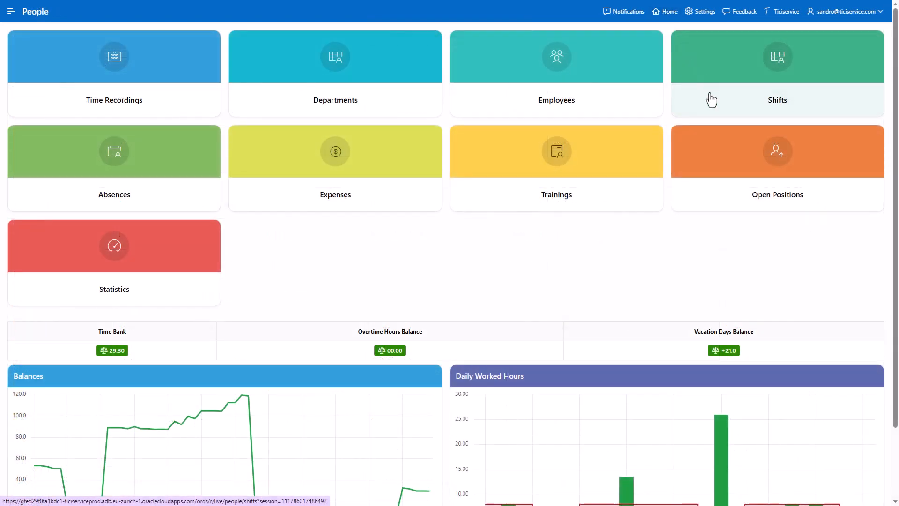
{"action": "left_click", "coordinate": [712, 99]}
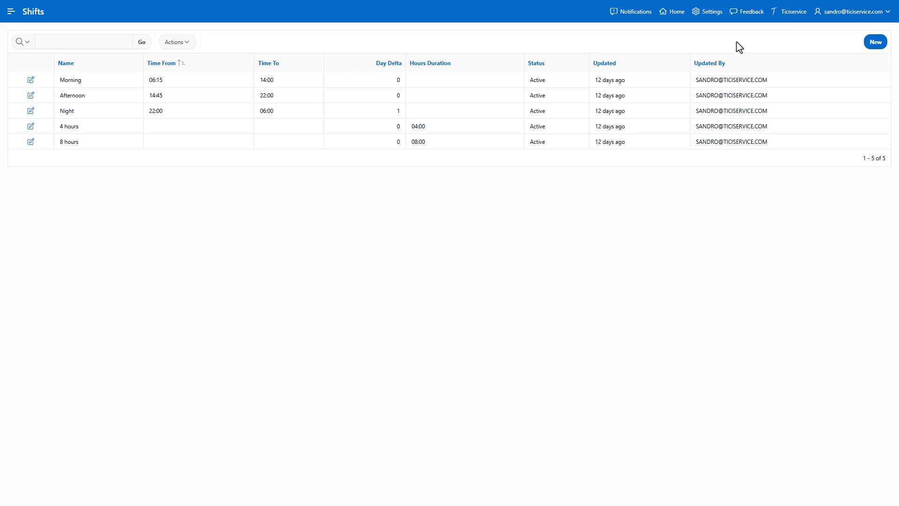
- Review the Night shift's settings, then open the Absences calendar
{"action": "left_click", "coordinate": [874, 47]}
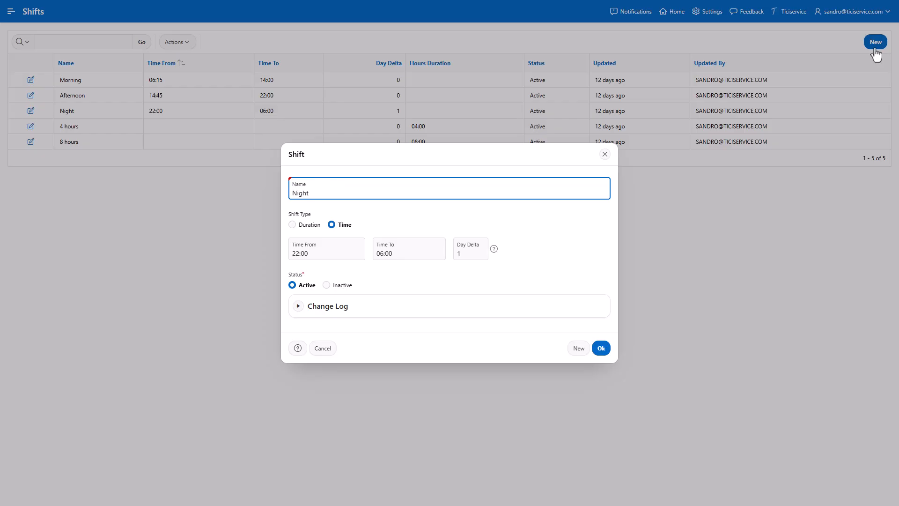
{"action": "left_click", "coordinate": [601, 354]}
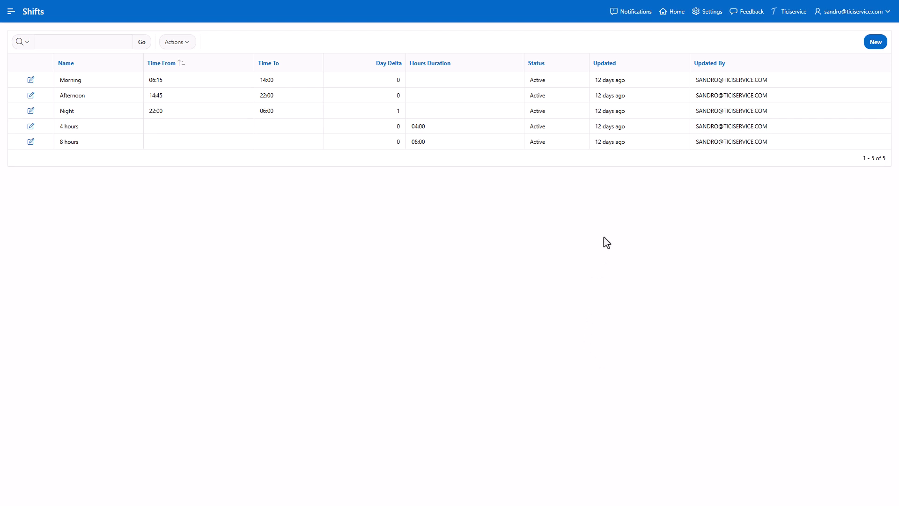
{"action": "left_click", "coordinate": [676, 18]}
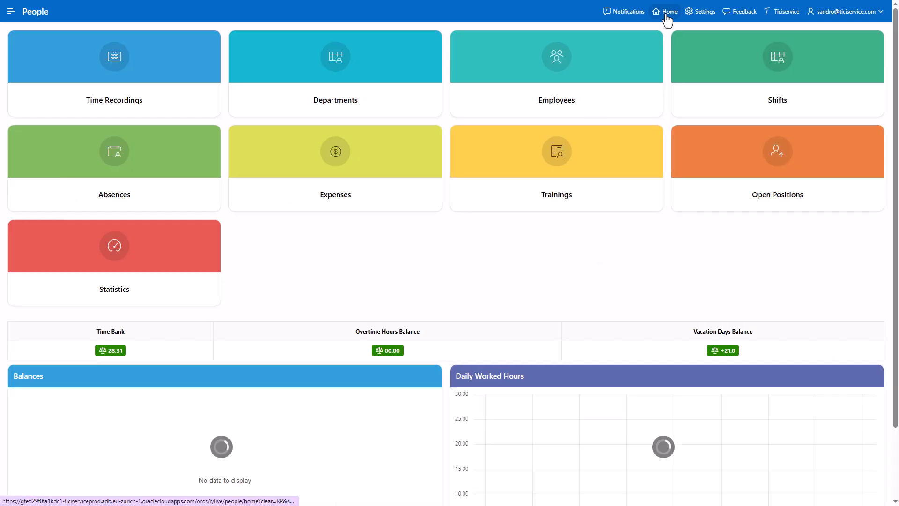
{"action": "left_click", "coordinate": [184, 195]}
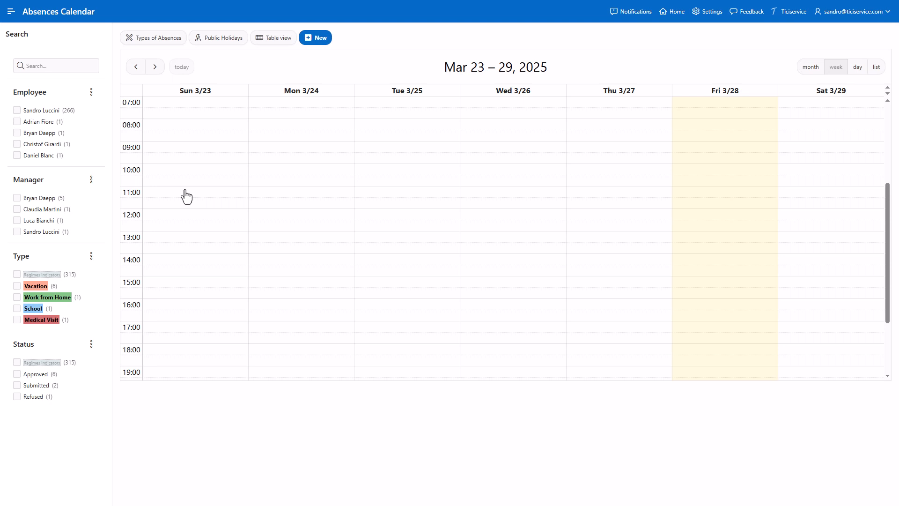
- Create a Medical Visit absence for a different employee on 24.03.2025 from 10:00 to 11:30
{"action": "left_click", "coordinate": [295, 171]}
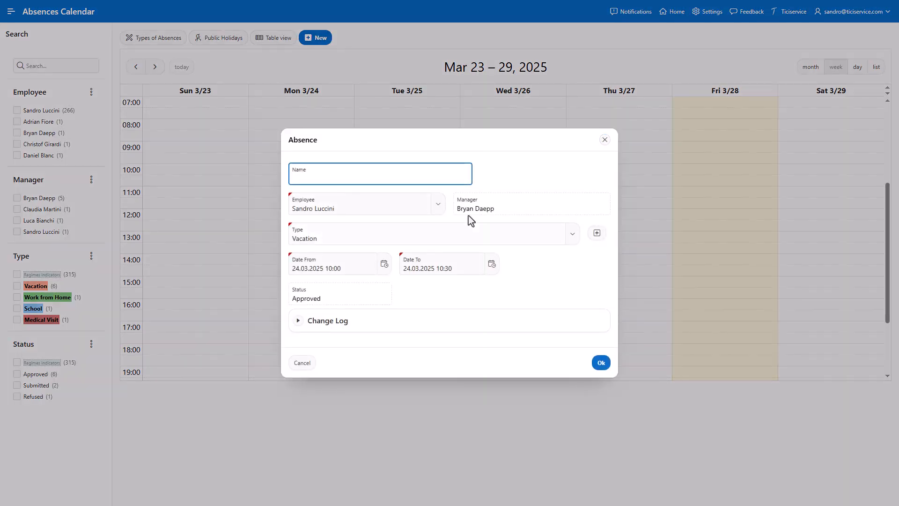
{"action": "left_click", "coordinate": [438, 205]}
{"action": "left_click", "coordinate": [361, 244]}
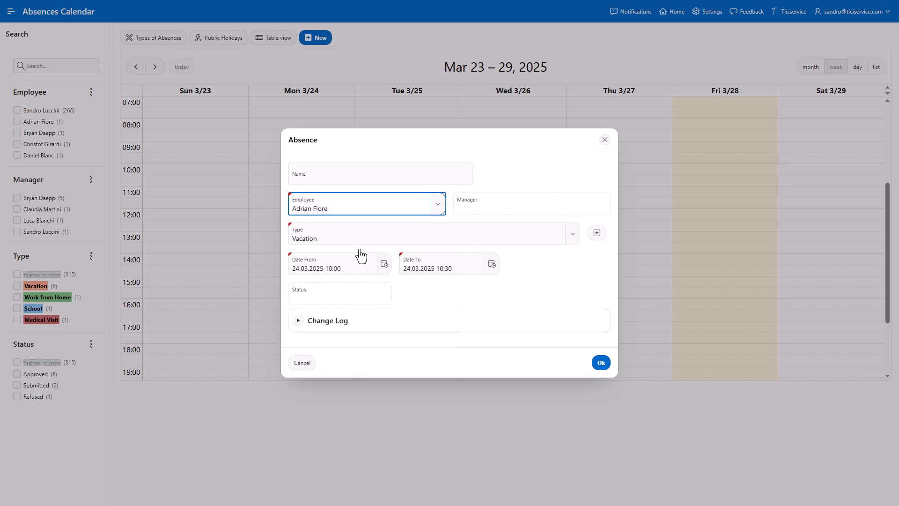
{"action": "left_click", "coordinate": [572, 238]}
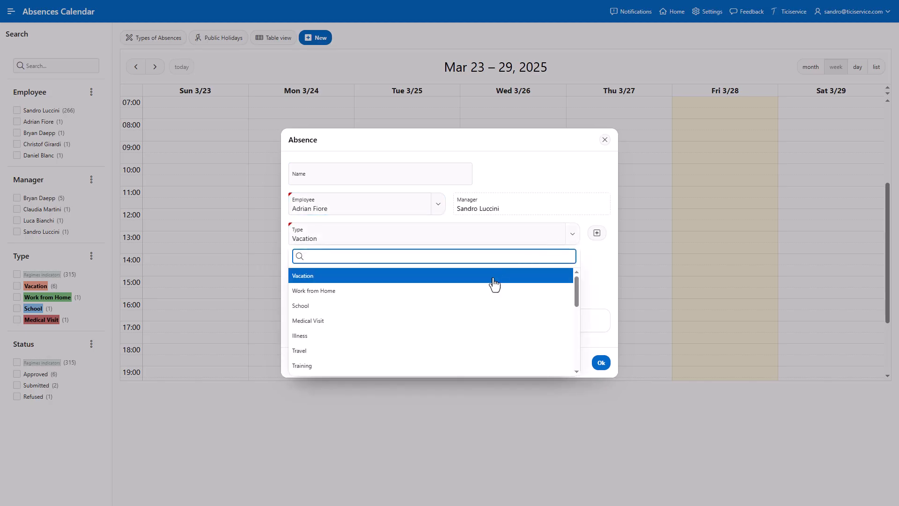
{"action": "left_click", "coordinate": [422, 321]}
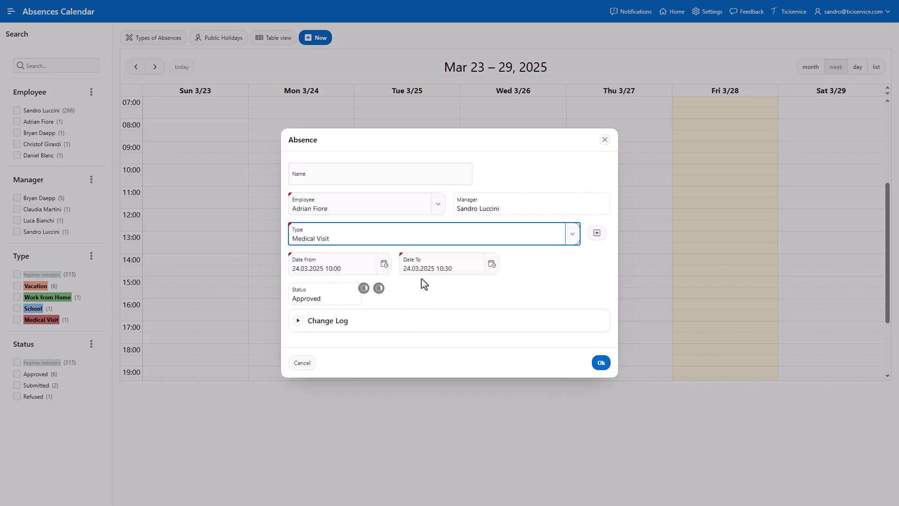
{"action": "left_click", "coordinate": [440, 269]}
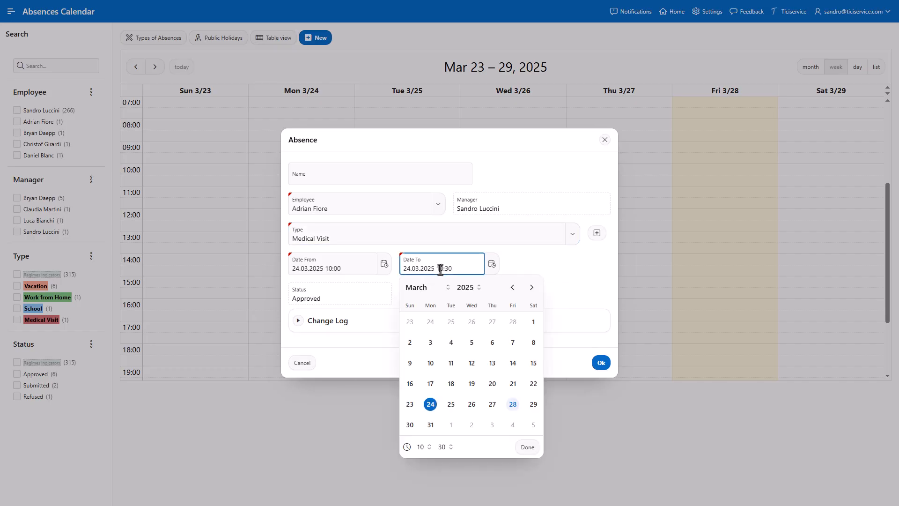
{"action": "left_click_drag", "start_coordinate": [440, 270], "coordinate": [442, 269]}
{"action": "type", "text": "1"}
{"action": "left_click", "coordinate": [576, 300]}
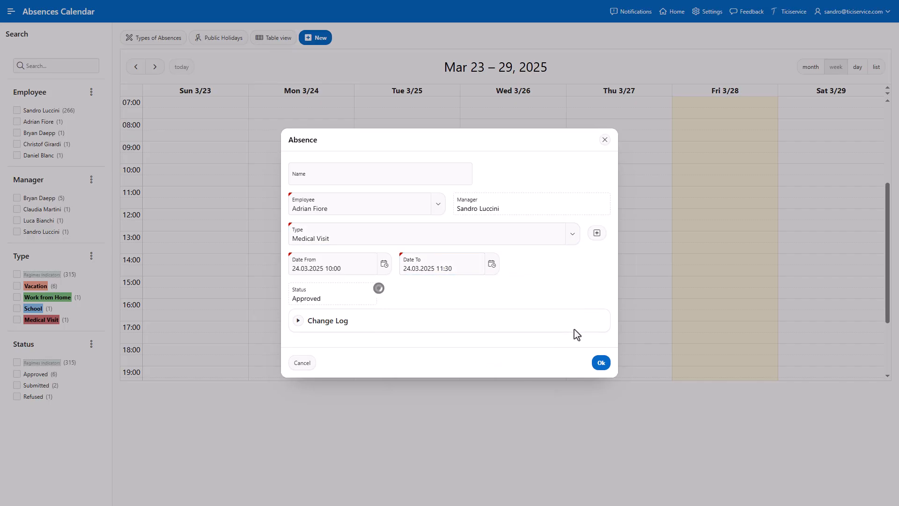
{"action": "left_click", "coordinate": [600, 363]}
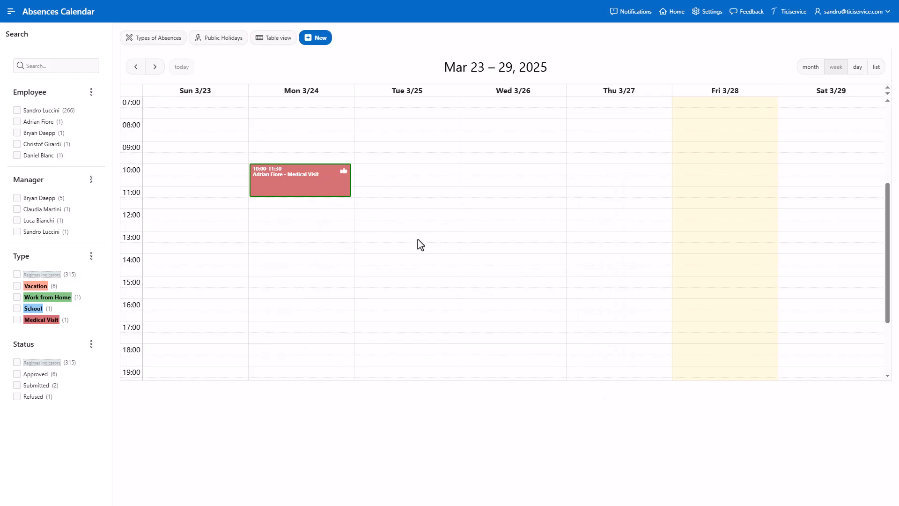
- Create an Illness absence for another employee on 25.03.2025 from 13:00 to 17:00
{"action": "left_click_drag", "start_coordinate": [418, 240], "coordinate": [423, 314]}
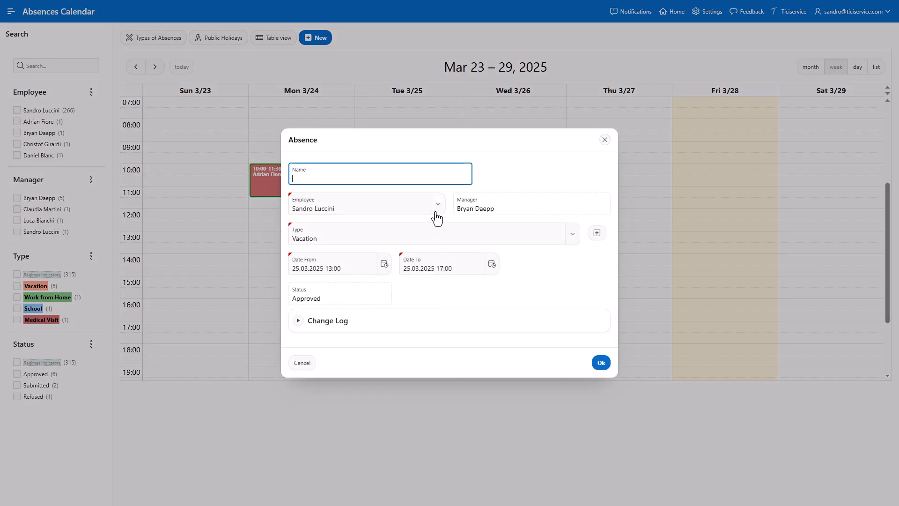
{"action": "left_click", "coordinate": [437, 205]}
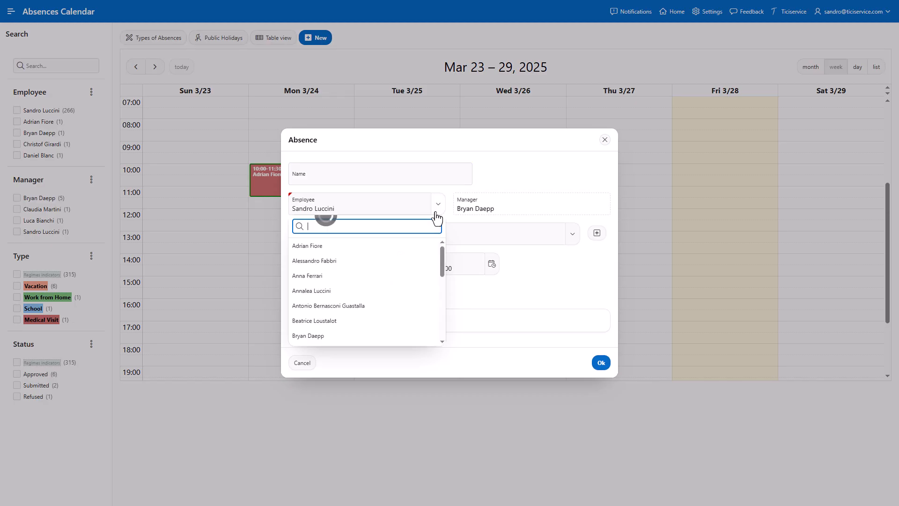
{"action": "left_click", "coordinate": [382, 292]}
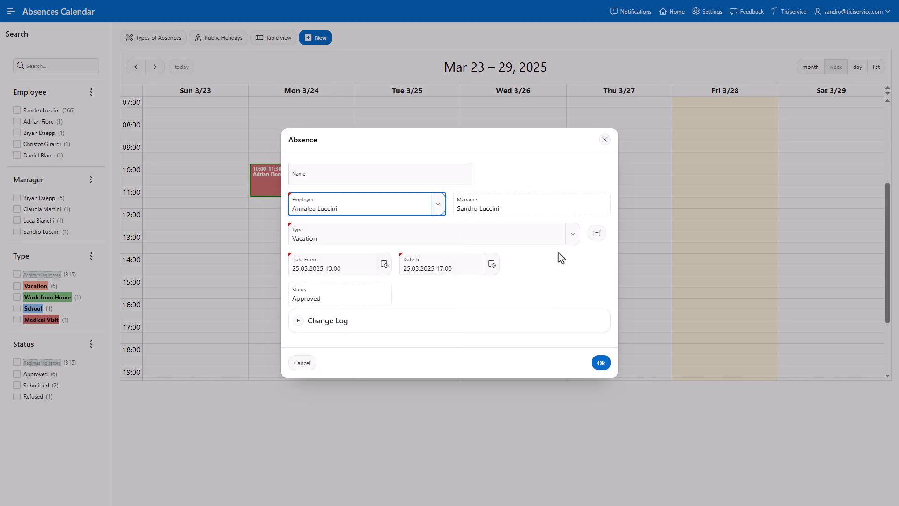
{"action": "left_click", "coordinate": [568, 241]}
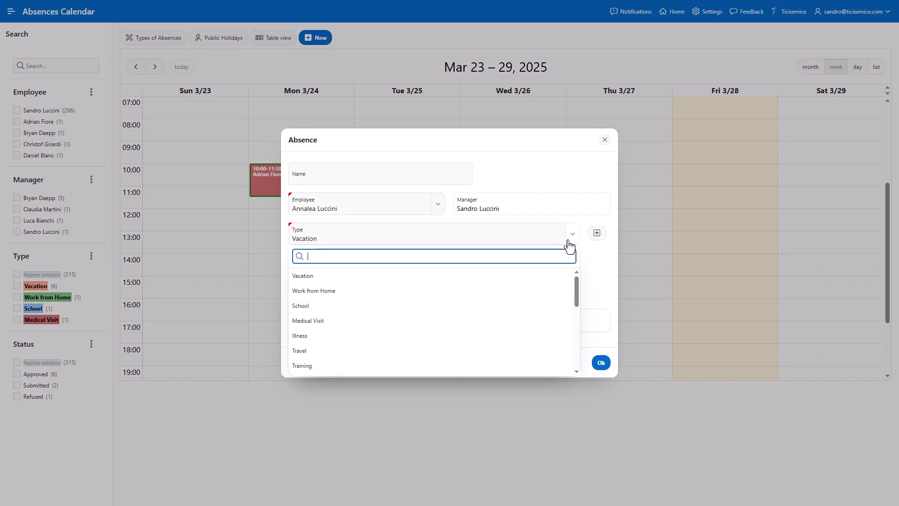
{"action": "left_click", "coordinate": [492, 336]}
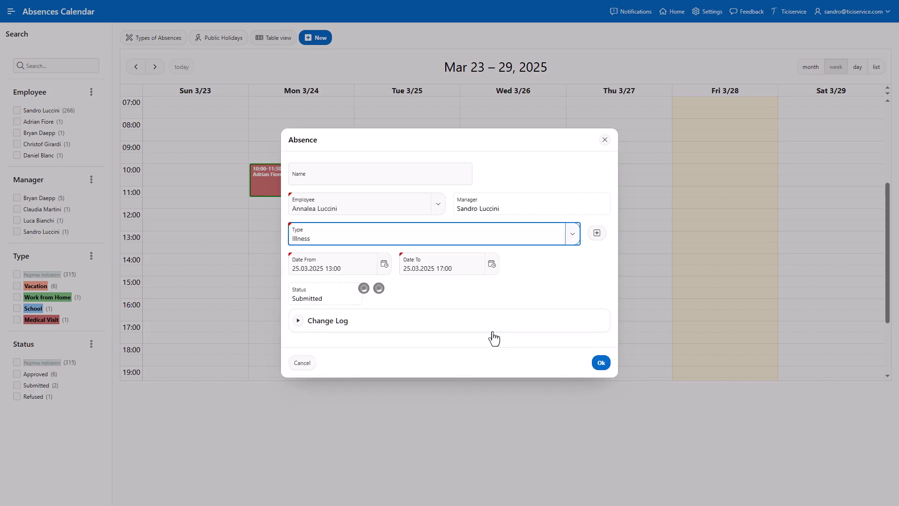
{"action": "left_click", "coordinate": [603, 363]}
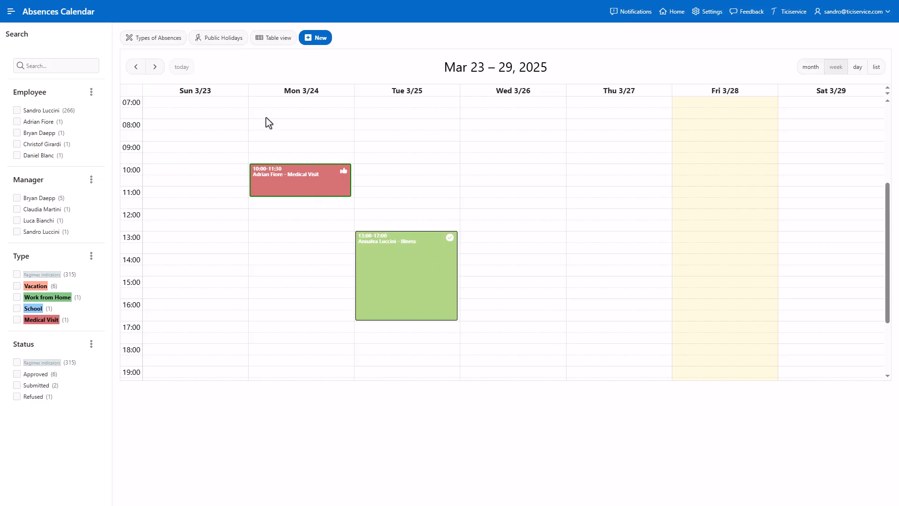
- Review the absence types list and the new absence type form, then return to the calendar
{"action": "left_click", "coordinate": [180, 41]}
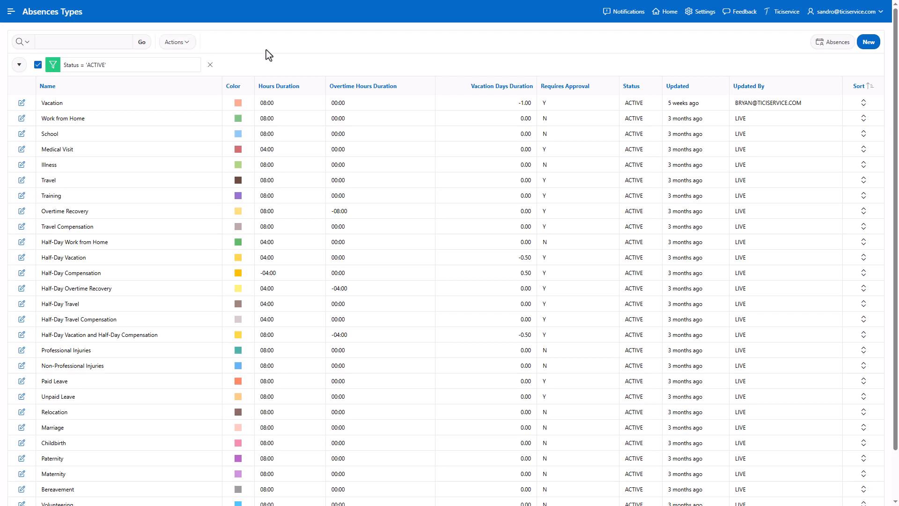
{"action": "left_click", "coordinate": [869, 42]}
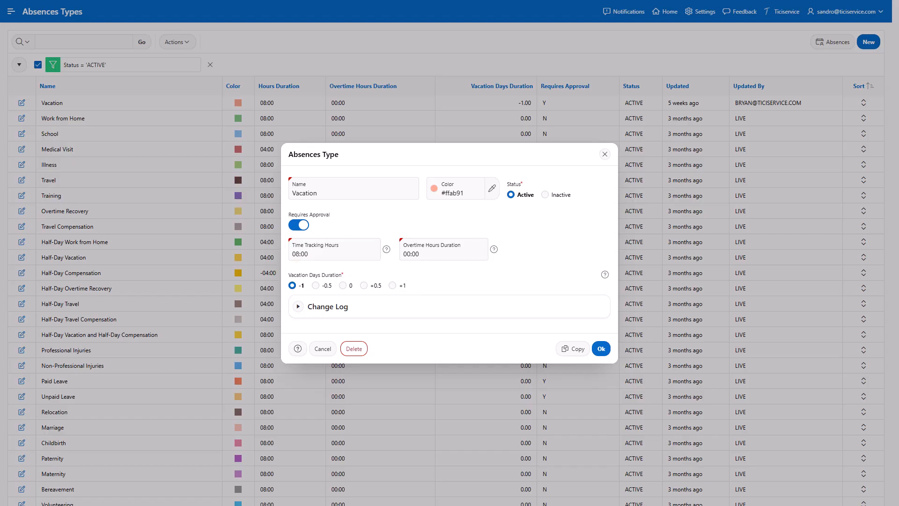
{"action": "left_click", "coordinate": [868, 42]}
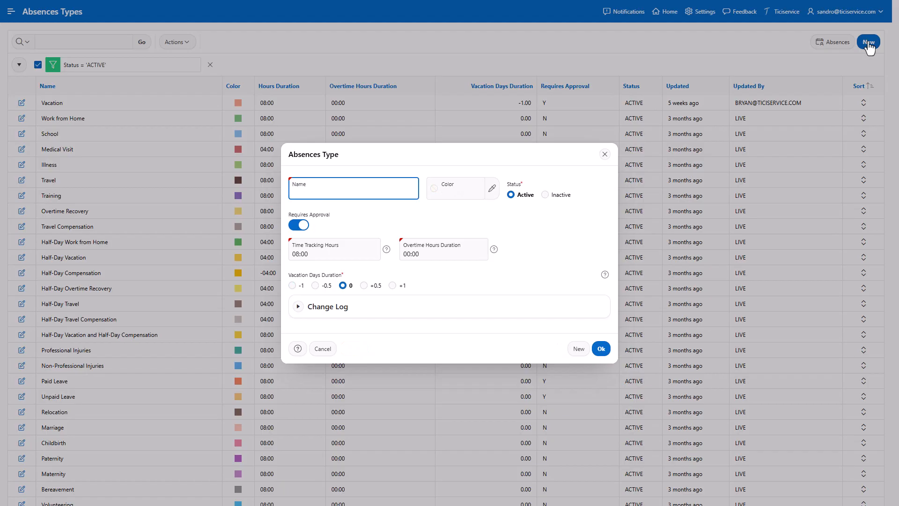
{"action": "left_click", "coordinate": [604, 155]}
{"action": "left_click", "coordinate": [823, 46]}
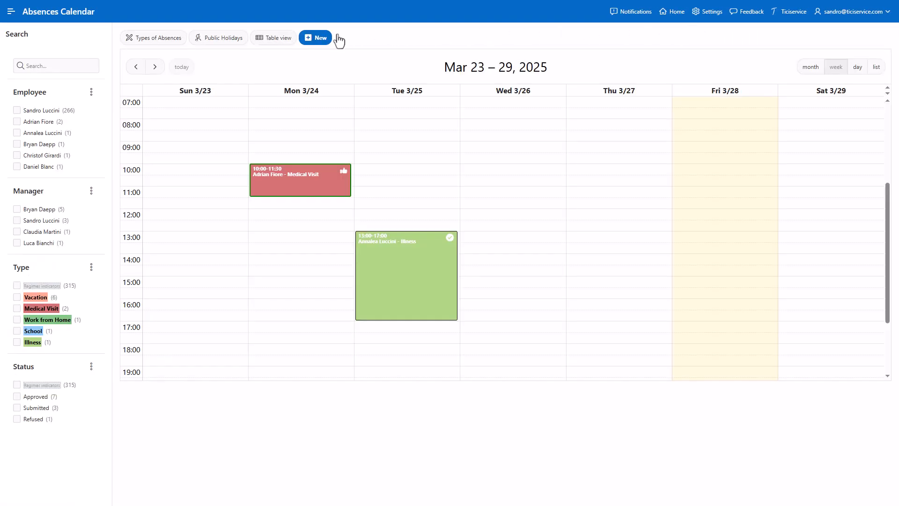
- Review the public holidays list and the Import from Google Calendar dialog
{"action": "left_click", "coordinate": [224, 37]}
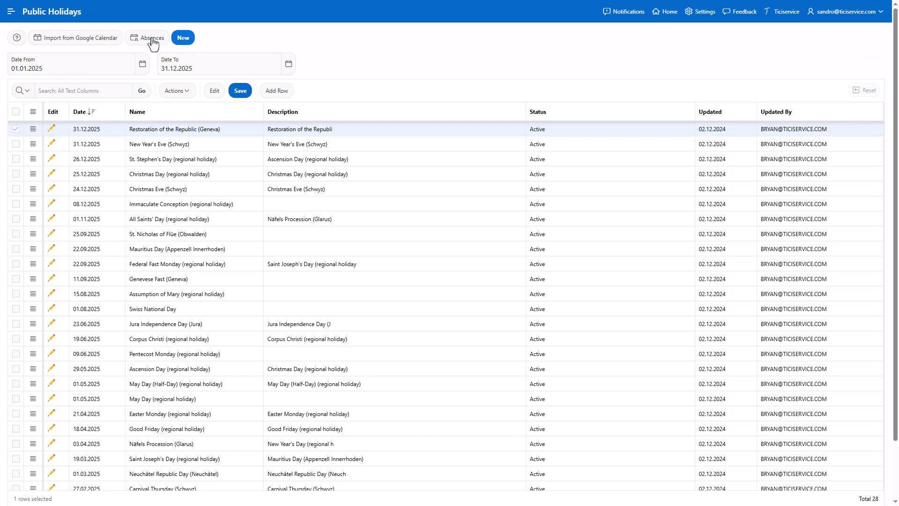
{"action": "left_click", "coordinate": [97, 42]}
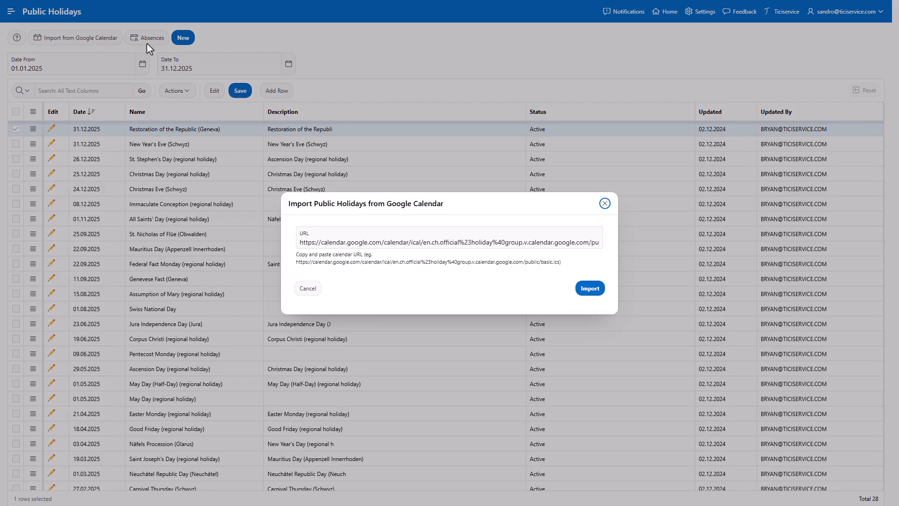
{"action": "left_click", "coordinate": [605, 204]}
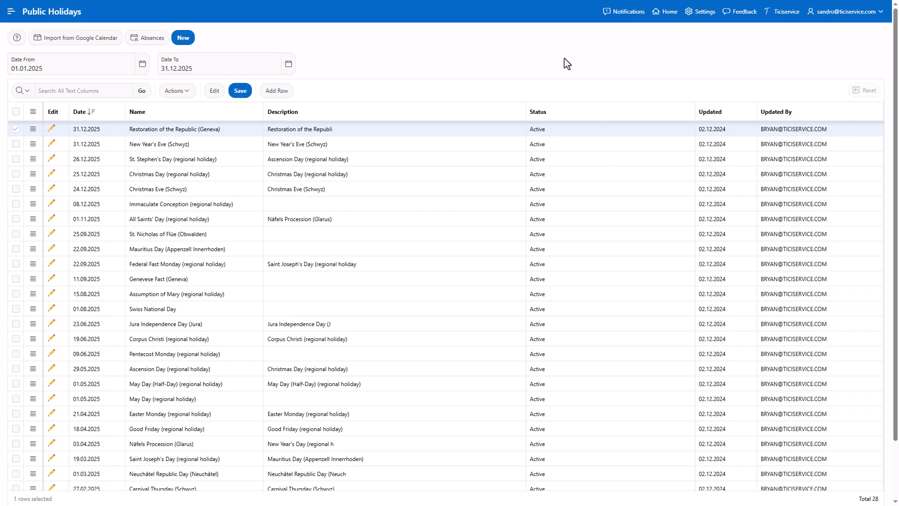
- Refund the approved Dinner expense dated 03.03.2025
{"action": "left_click", "coordinate": [667, 14]}
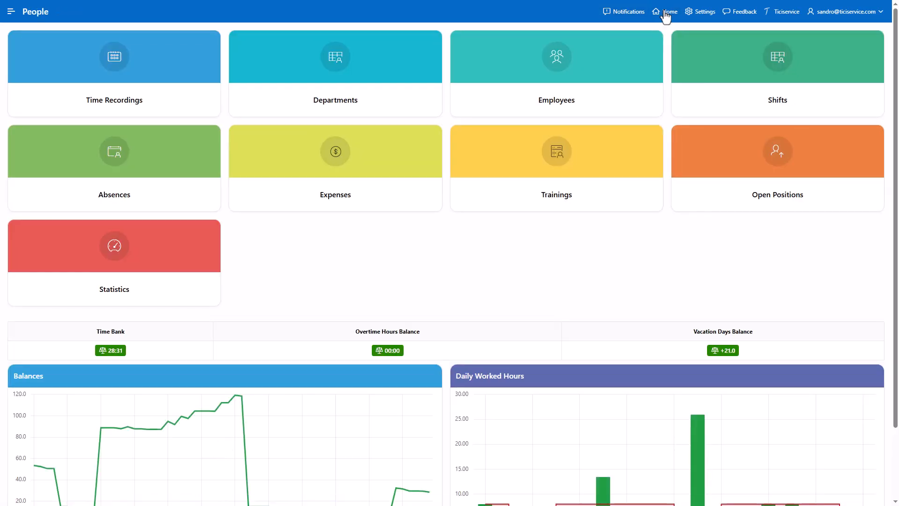
{"action": "left_click", "coordinate": [374, 195]}
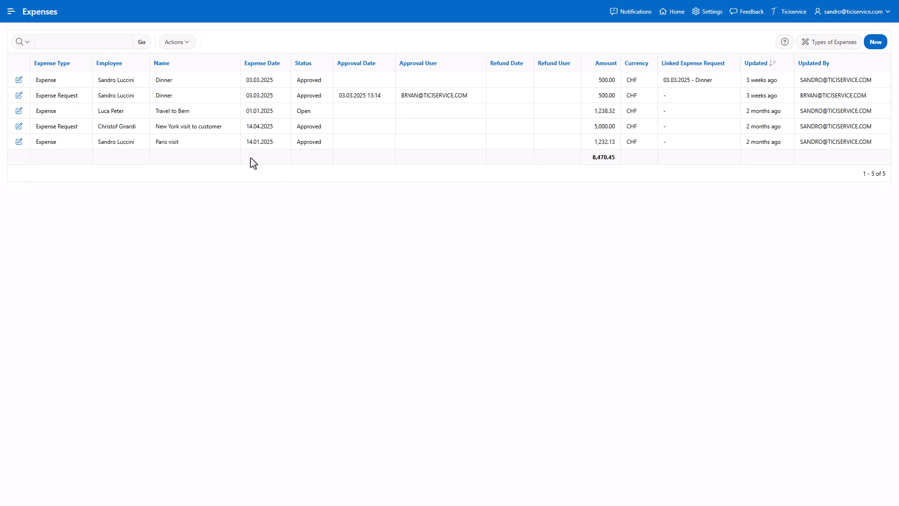
{"action": "left_click", "coordinate": [19, 83]}
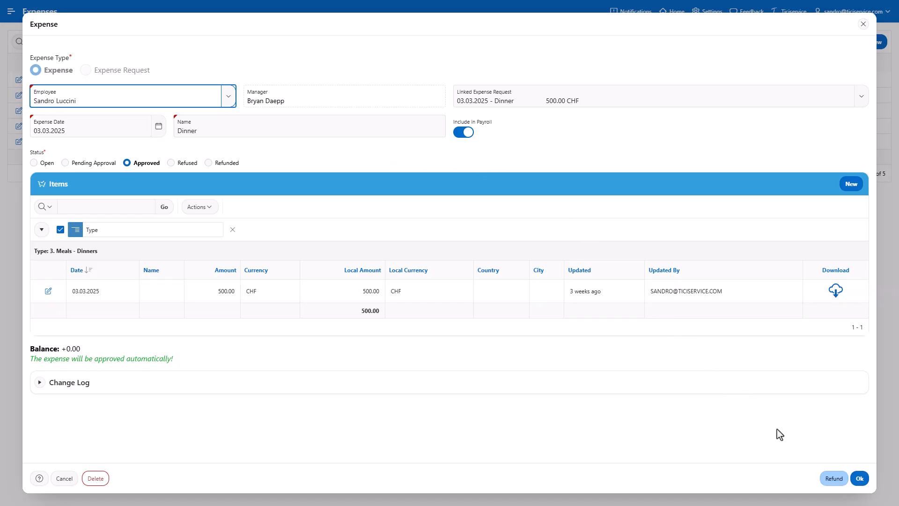
{"action": "left_click", "coordinate": [837, 479]}
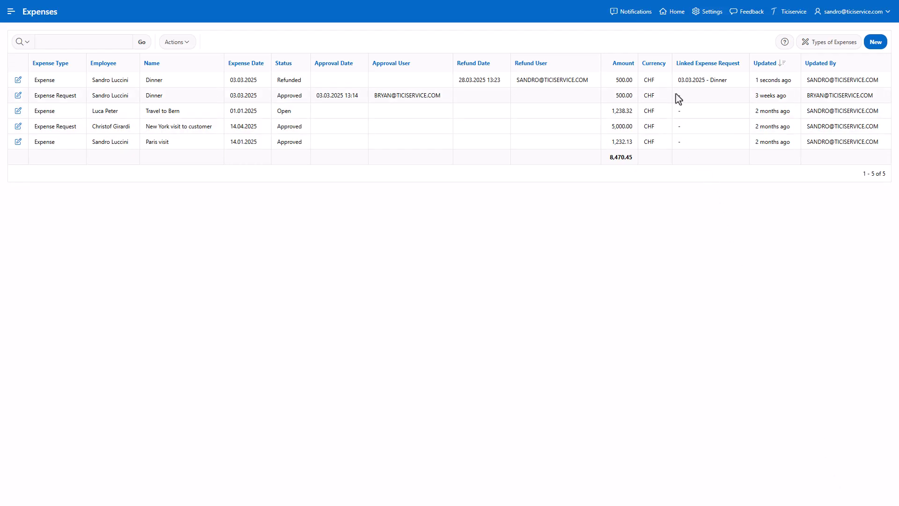
- Open and save the Develop Generative AI Solutions with Azure OpenAI training record
{"action": "left_click", "coordinate": [675, 13]}
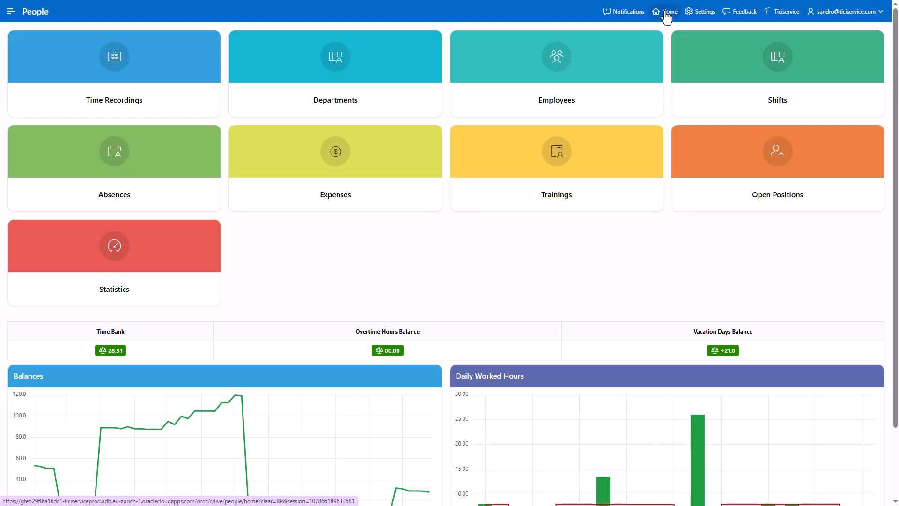
{"action": "left_click", "coordinate": [631, 201]}
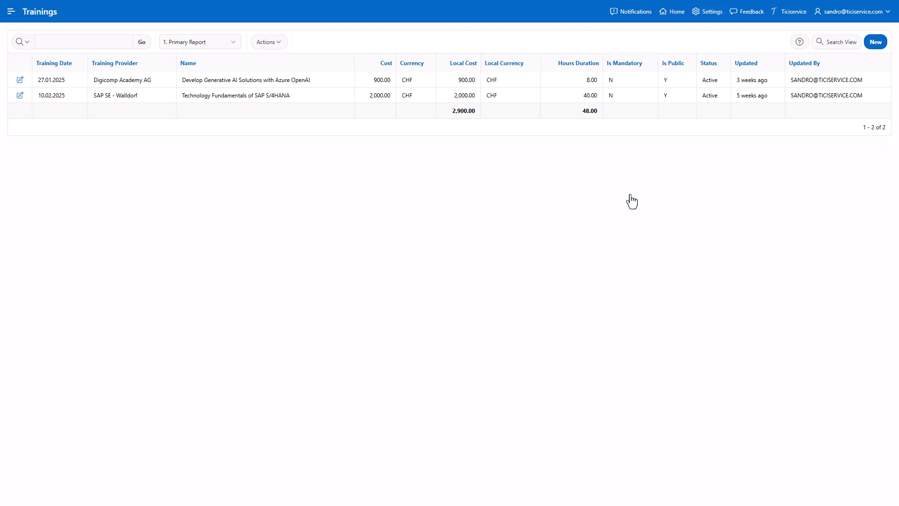
{"action": "left_click", "coordinate": [875, 42]}
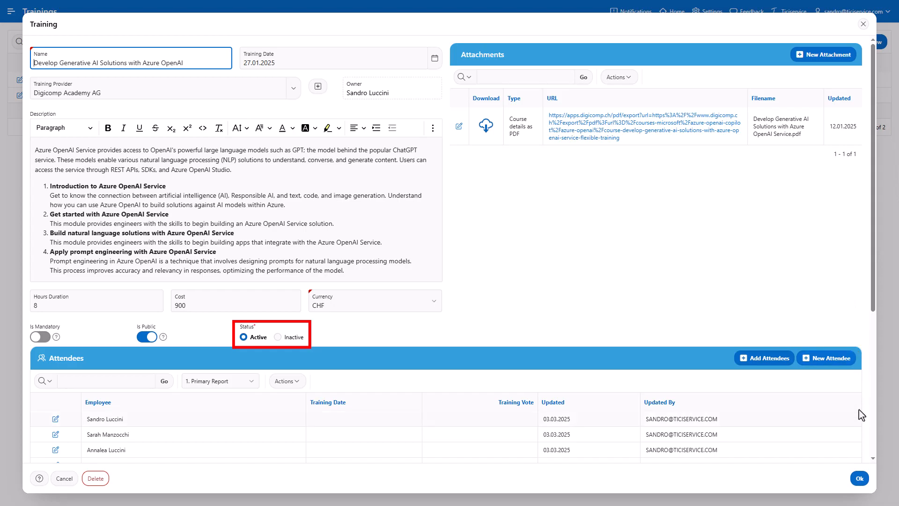
{"action": "left_click", "coordinate": [861, 478]}
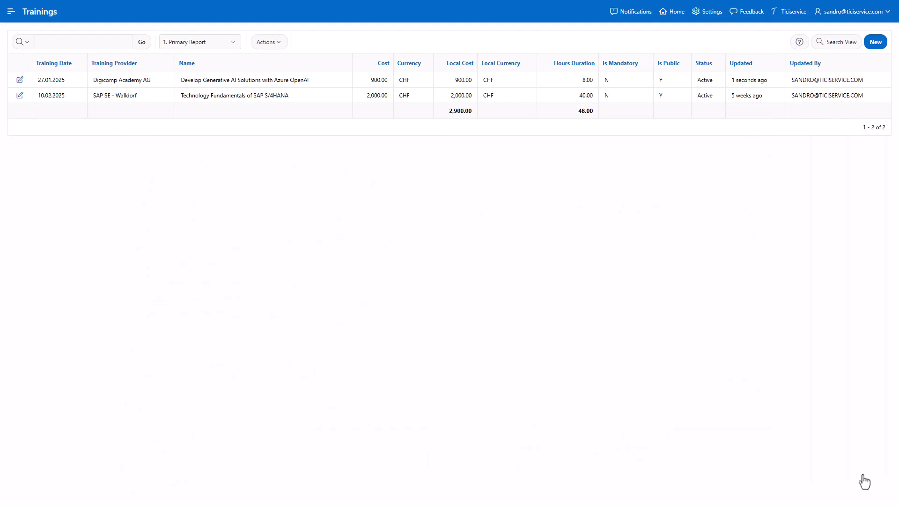
- Open the Domain Architect for Finance and Investment 80-100% open position and review its salary range and candidates
{"action": "left_click", "coordinate": [677, 12]}
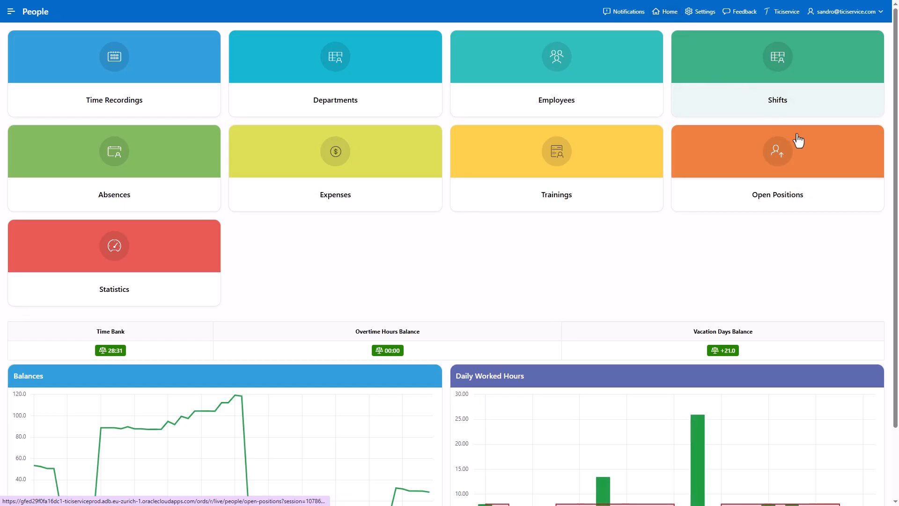
{"action": "left_click", "coordinate": [888, 189]}
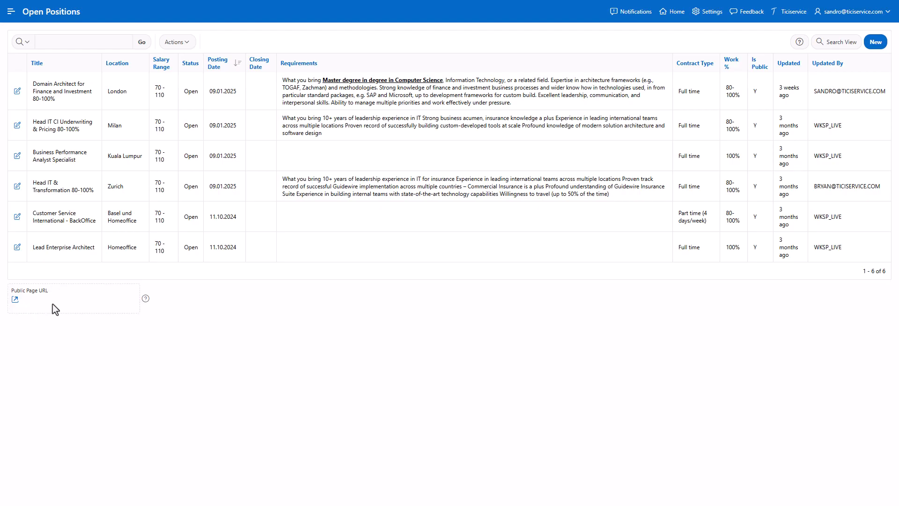
{"action": "left_click", "coordinate": [874, 45]}
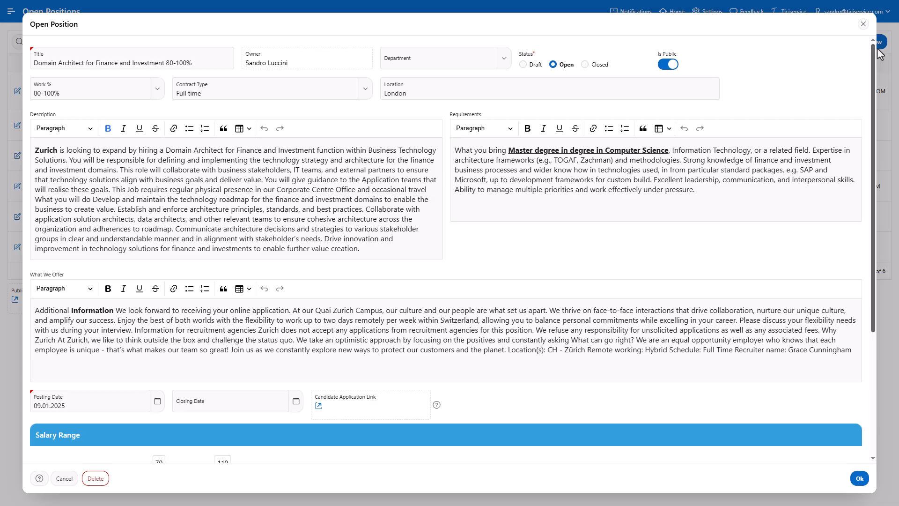
{"action": "scroll", "coordinate": [878, 50], "scroll_direction": "down", "scroll_amount": 3}
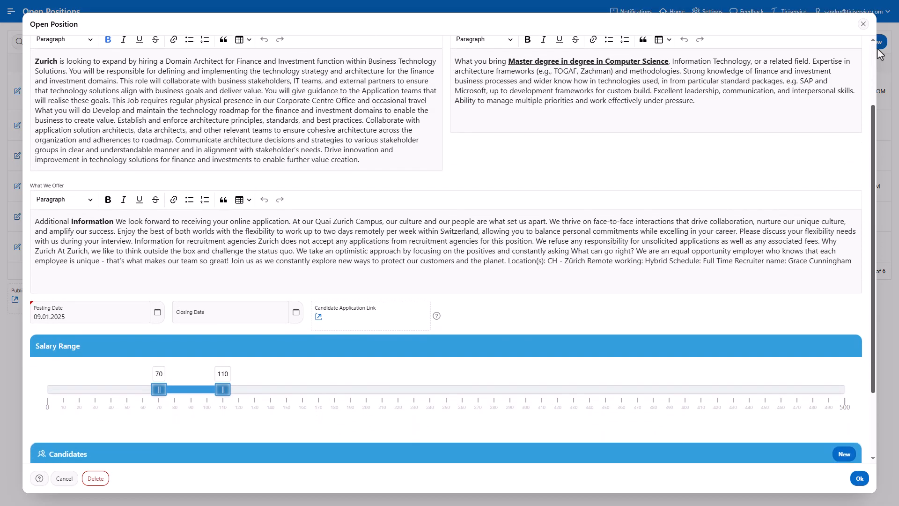
{"action": "scroll", "coordinate": [880, 53], "scroll_direction": "down", "scroll_amount": 1}
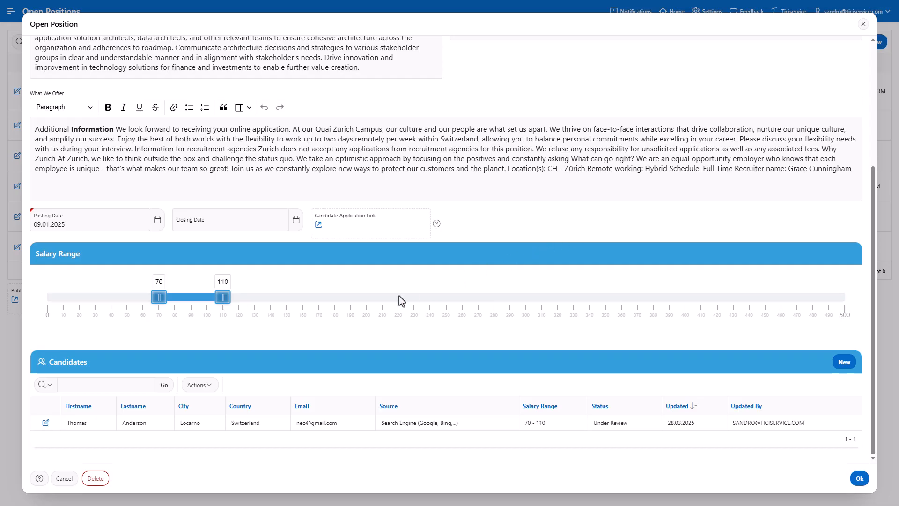
- Open the position's candidate record, confirm it, and save the open position
{"action": "left_click", "coordinate": [46, 423]}
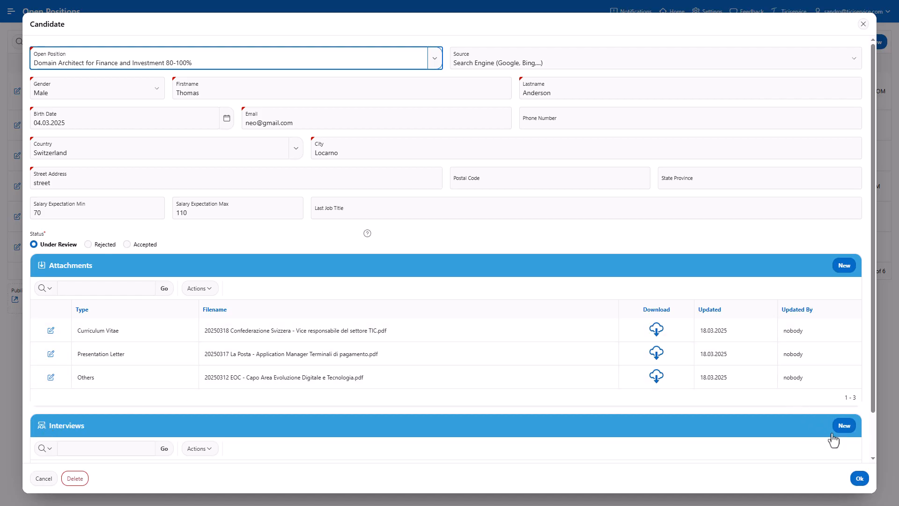
{"action": "left_click", "coordinate": [860, 479]}
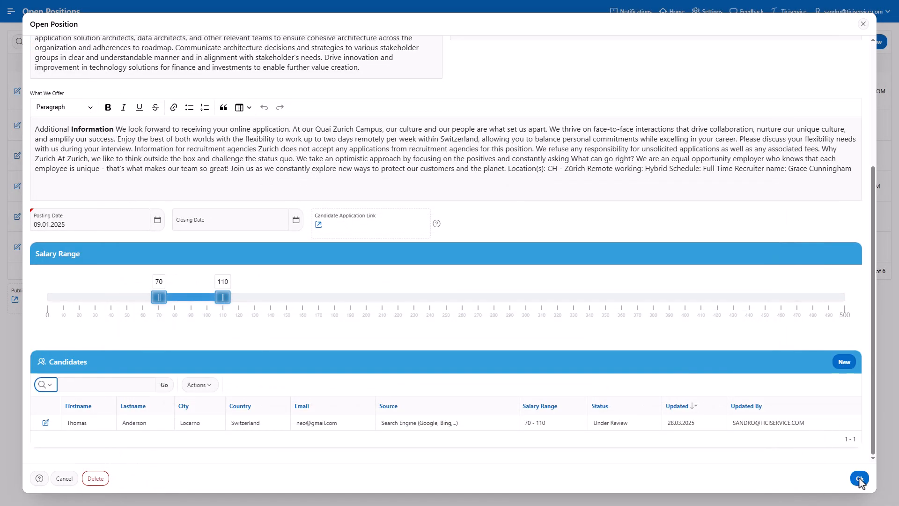
{"action": "left_click", "coordinate": [860, 479]}
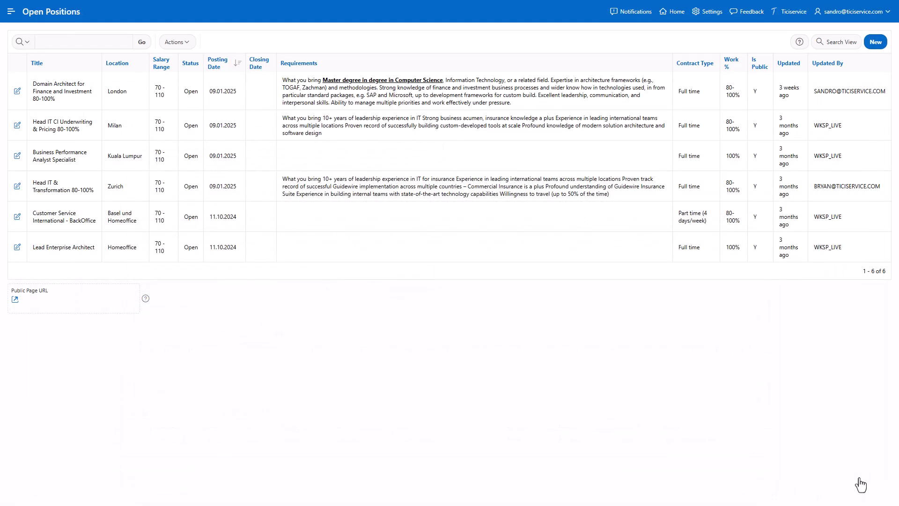
- Open the statistics dashboard and drill into the HR Manager slice of Employees by Position, then go back
{"action": "left_click", "coordinate": [673, 14]}
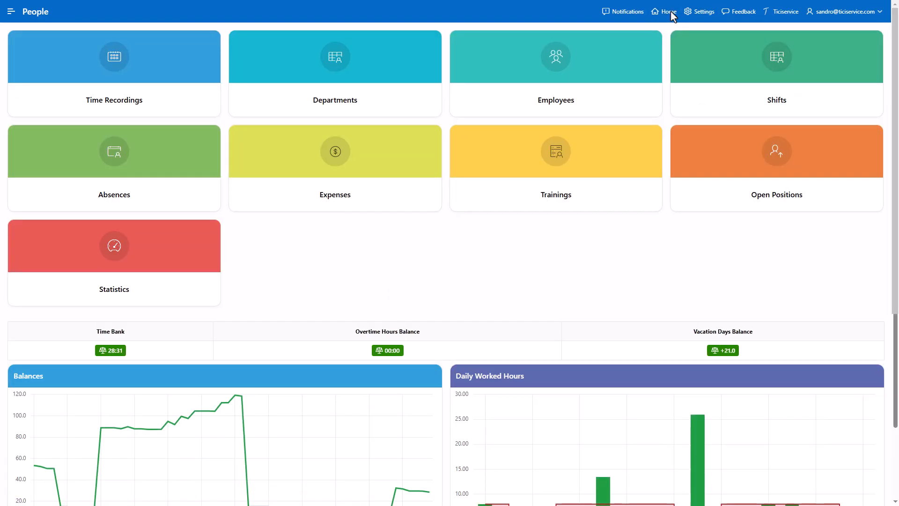
{"action": "left_click", "coordinate": [183, 294]}
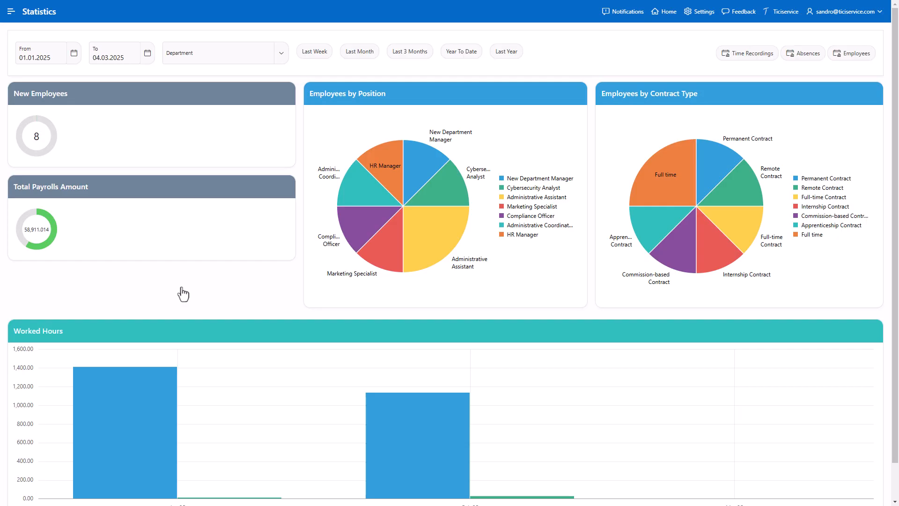
{"action": "mouse_move", "coordinate": [391, 186]}
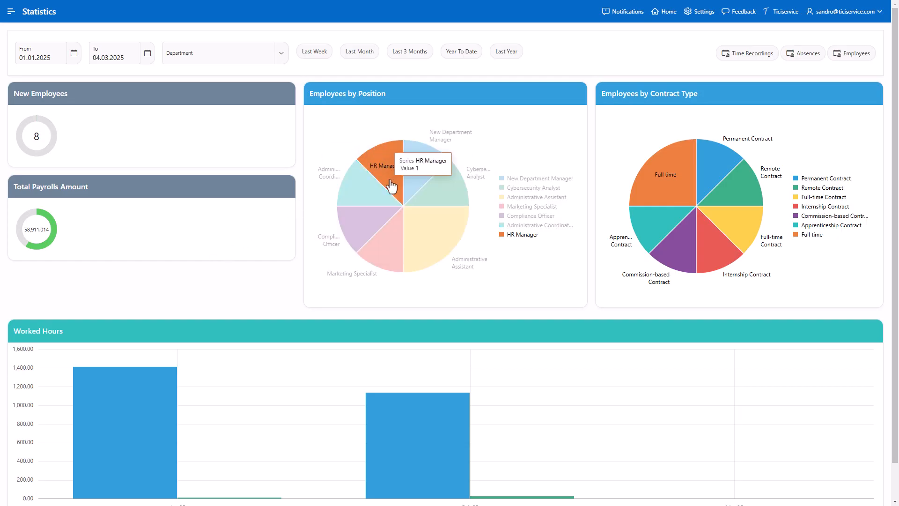
{"action": "left_click", "coordinate": [392, 187]}
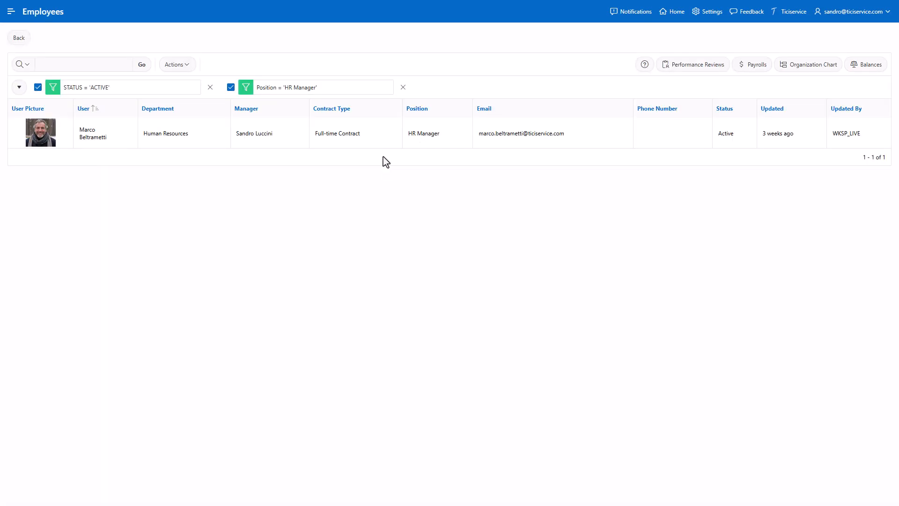
{"action": "left_click", "coordinate": [21, 39]}
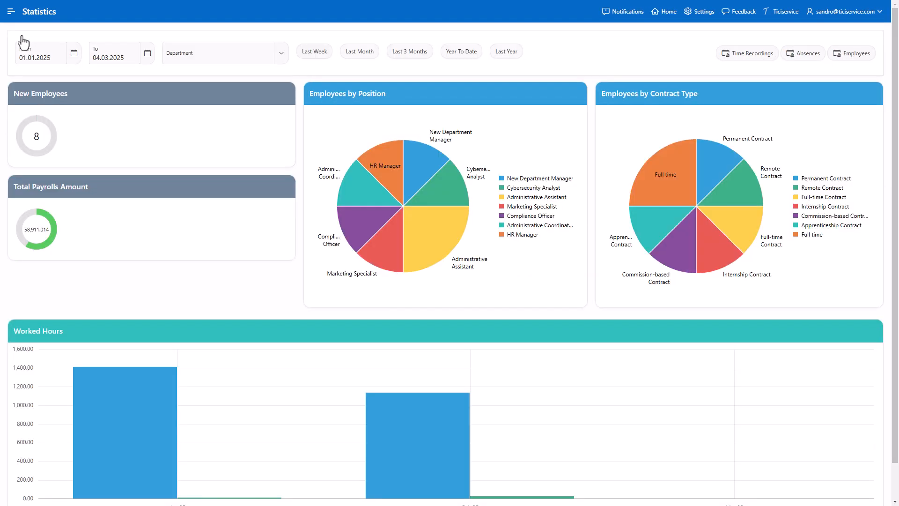
- Drill into the Administrative Assistant slice to view its employees, return, and review the Worked Hours chart
{"action": "mouse_move", "coordinate": [420, 241]}
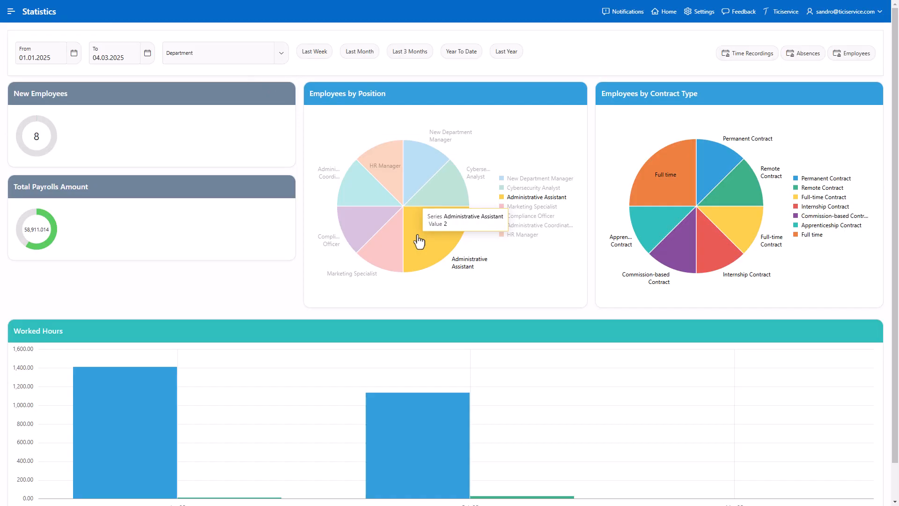
{"action": "left_click", "coordinate": [419, 242]}
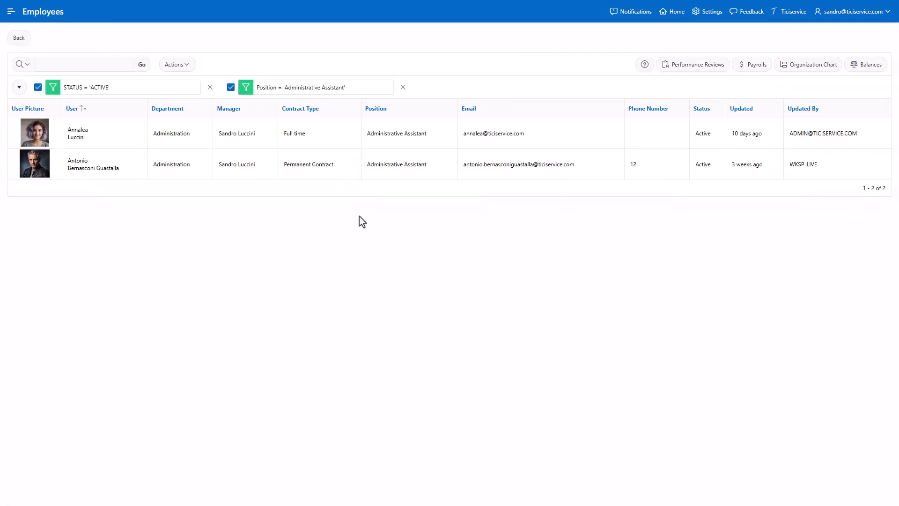
{"action": "left_click", "coordinate": [18, 41]}
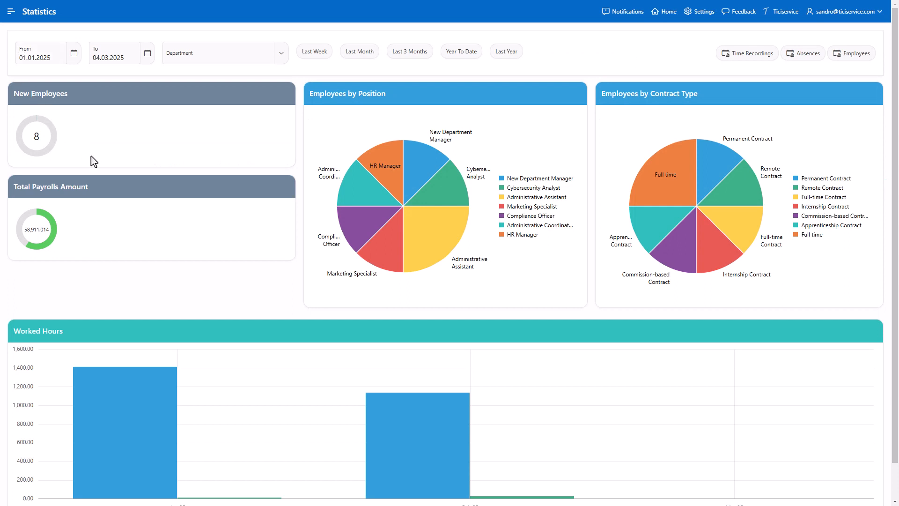
{"action": "scroll", "coordinate": [217, 274], "scroll_direction": "down", "scroll_amount": 1}
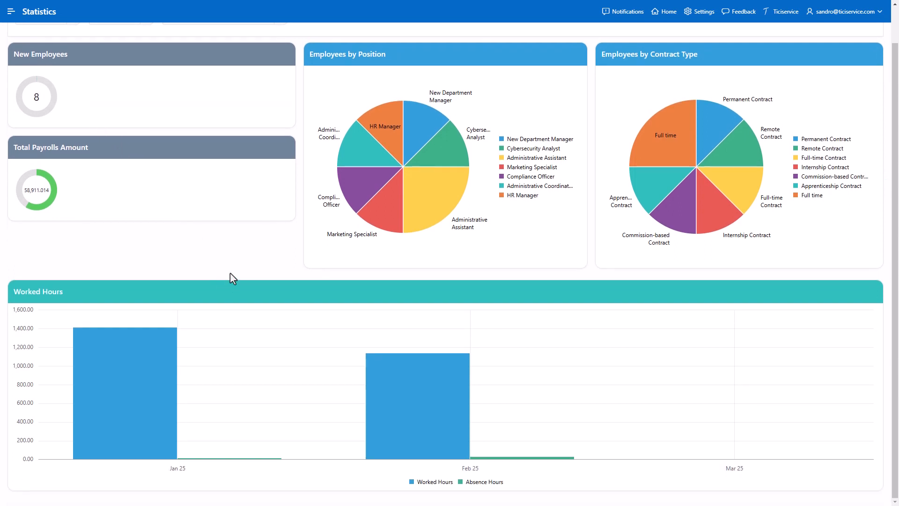